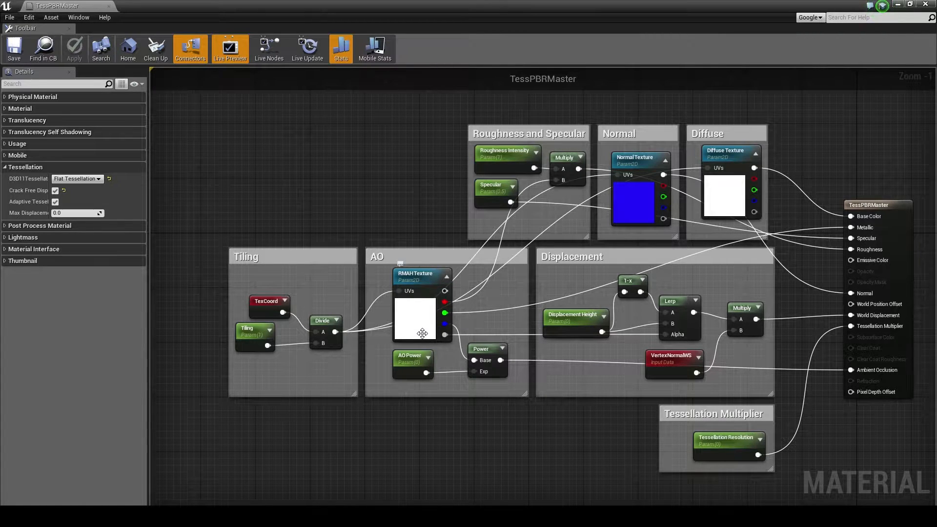
# Delete the Tessellation Multiplier comment group together with its Tessellation Resolution parameter
pyautogui.moveTo(537, 326)
pyautogui.mouseDown(button='right')
pyautogui.moveTo(546, 351)
pyautogui.moveTo(537, 331)
pyautogui.mouseUp(button='right')
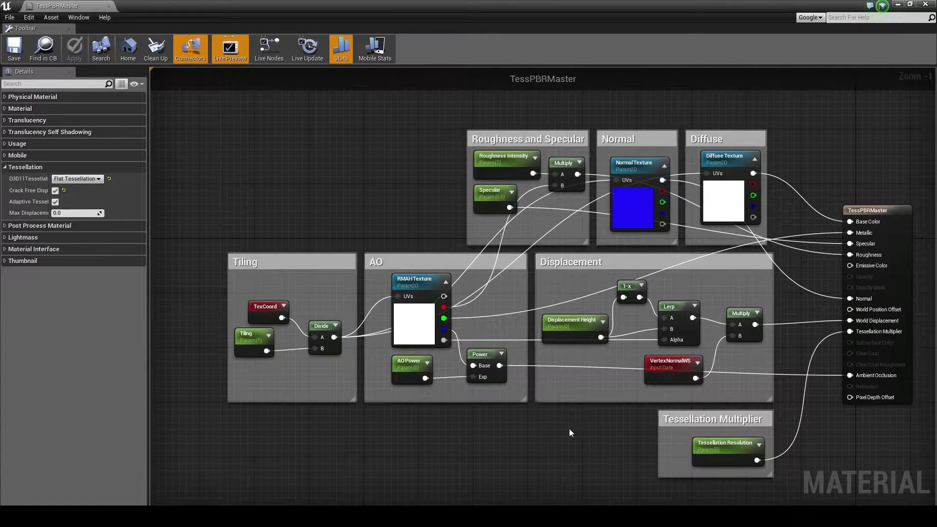
pyautogui.moveTo(564, 424)
pyautogui.mouseDown(button='right')
pyautogui.moveTo(575, 404)
pyautogui.moveTo(561, 402)
pyautogui.moveTo(567, 413)
pyautogui.mouseUp(button='right')
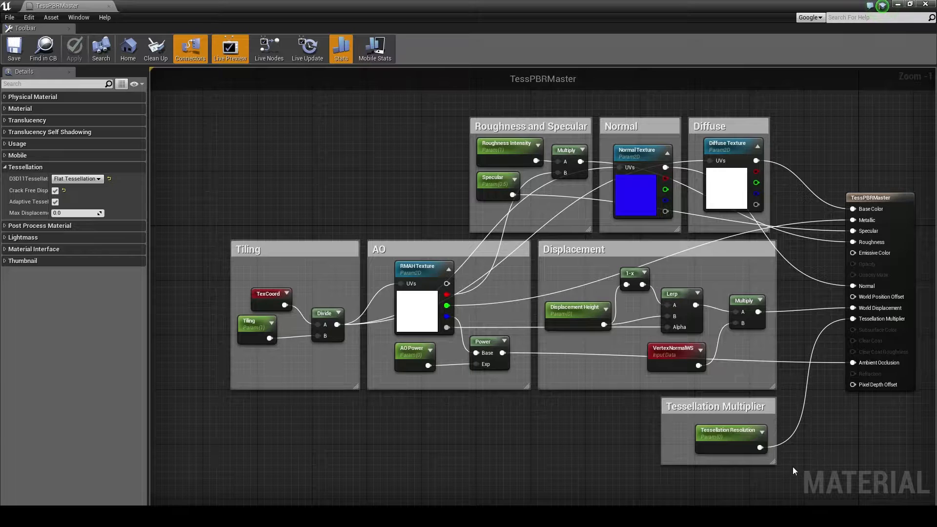
pyautogui.moveTo(795, 461); pyautogui.dragTo(627, 403)
pyautogui.press('Delete')
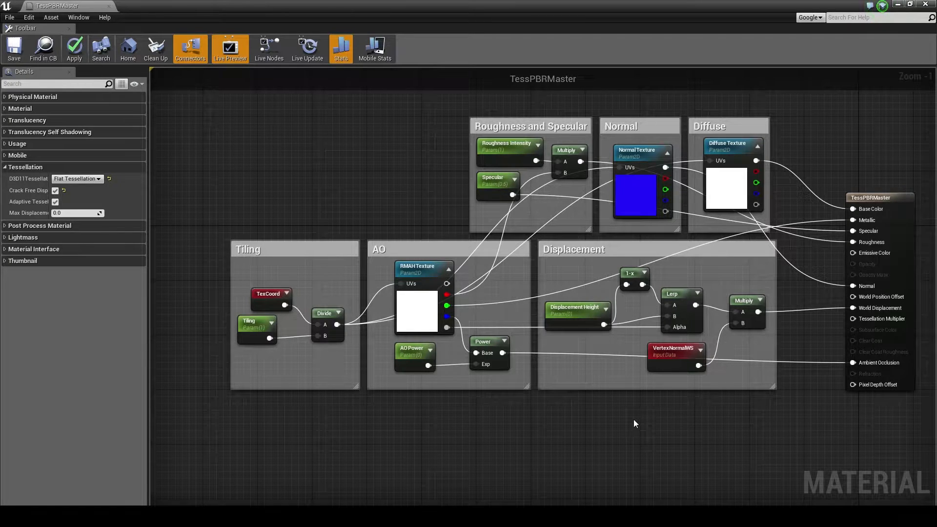
# Add a StaticSwitchParameter node in the empty area below the Displacement group
pyautogui.moveTo(681, 402); pyautogui.dragTo(658, 379, button='right')
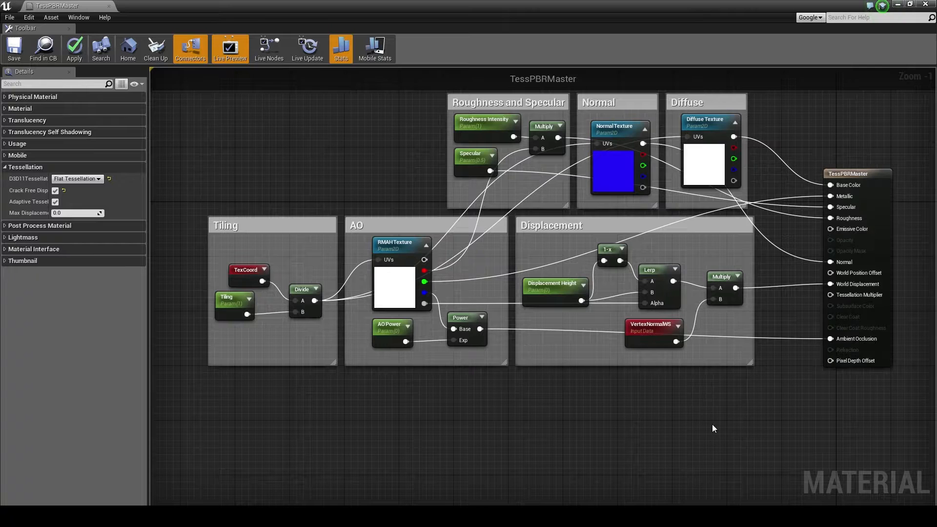
pyautogui.rightClick(699, 429)
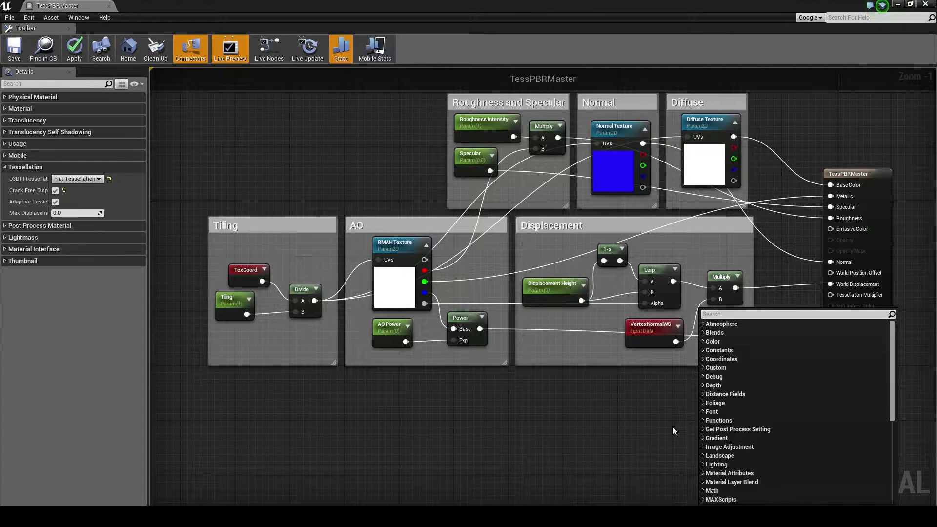
pyautogui.write('s')
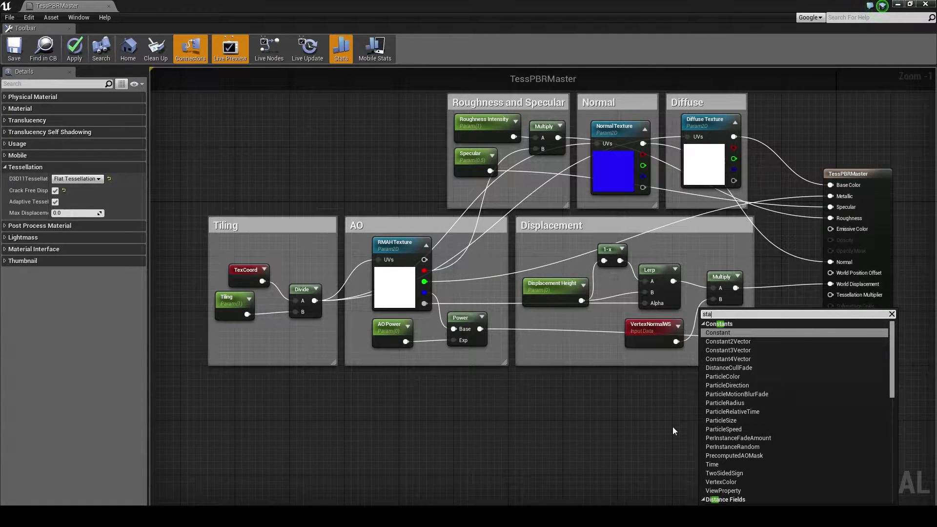
pyautogui.write('witch')
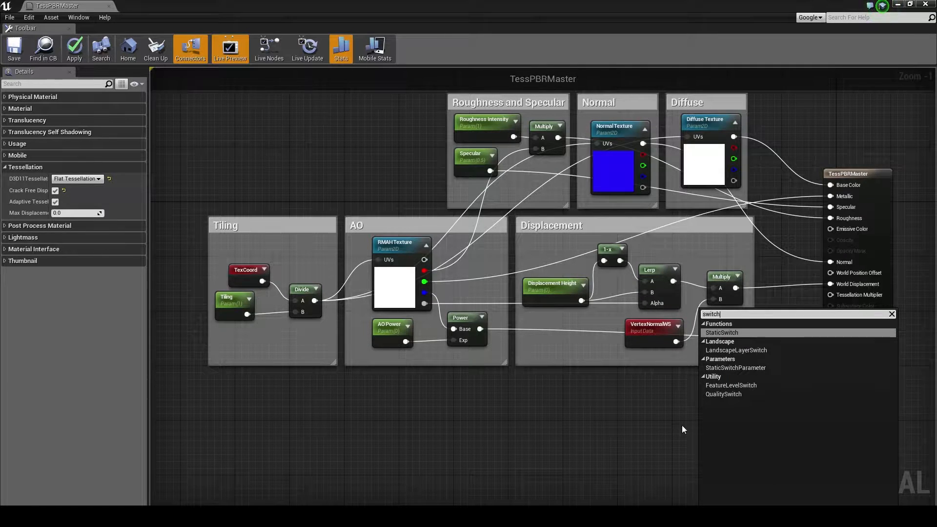
pyautogui.press('Down')
pyautogui.press('Down')
pyautogui.press('Down')
pyautogui.press('Up')
pyautogui.press('Return')
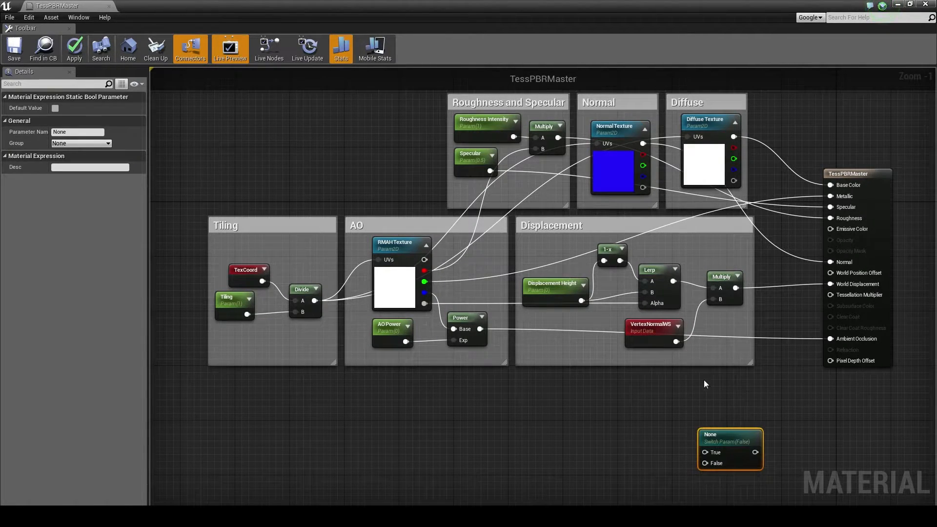
pyautogui.moveTo(723, 433); pyautogui.dragTo(712, 398)
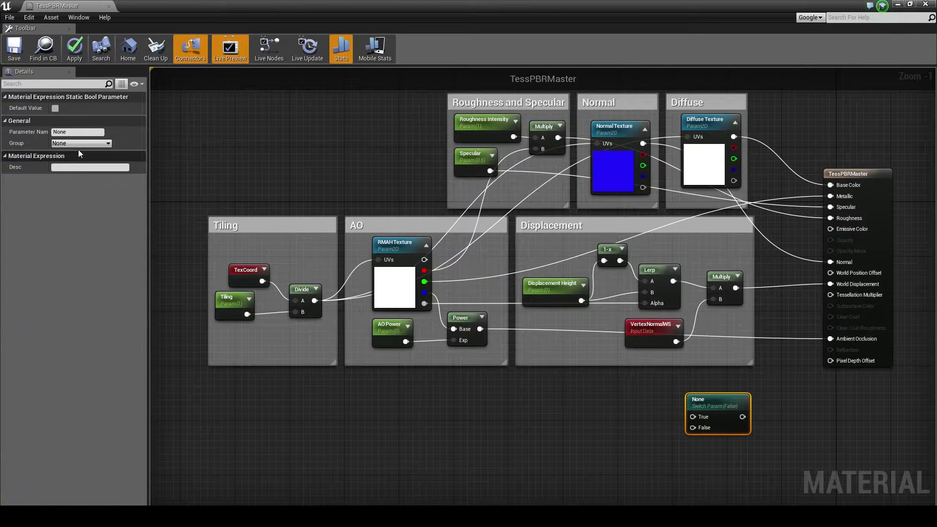
# Name the new switch parameter "Use Advanced Resolution Method"
pyautogui.click(59, 133)
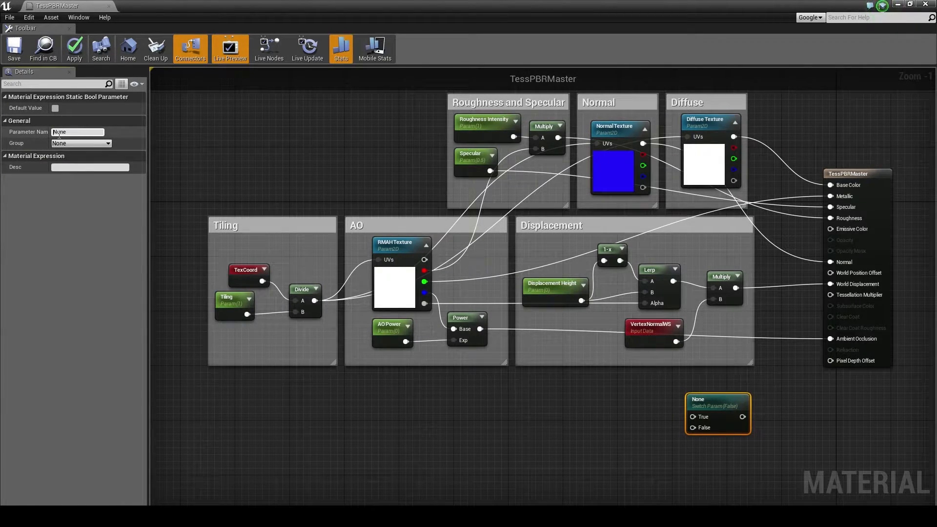
pyautogui.click(67, 133)
pyautogui.write('Use Advanced Resolution Method')
pyautogui.press('Return')
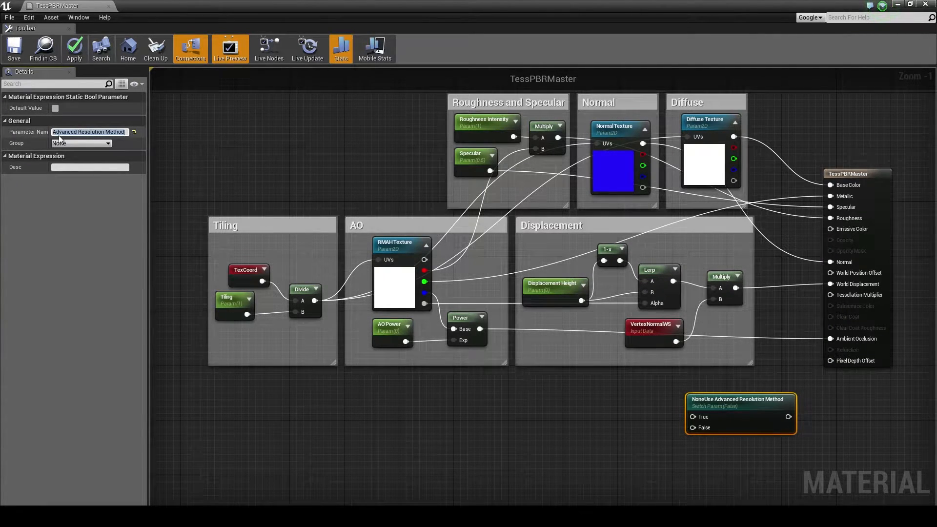
pyautogui.moveTo(122, 132); pyautogui.dragTo(38, 140)
pyautogui.click(70, 133)
pyautogui.press('BackSpace')
pyautogui.press('BackSpace')
pyautogui.press('BackSpace')
pyautogui.press('BackSpace')
pyautogui.press('Return')
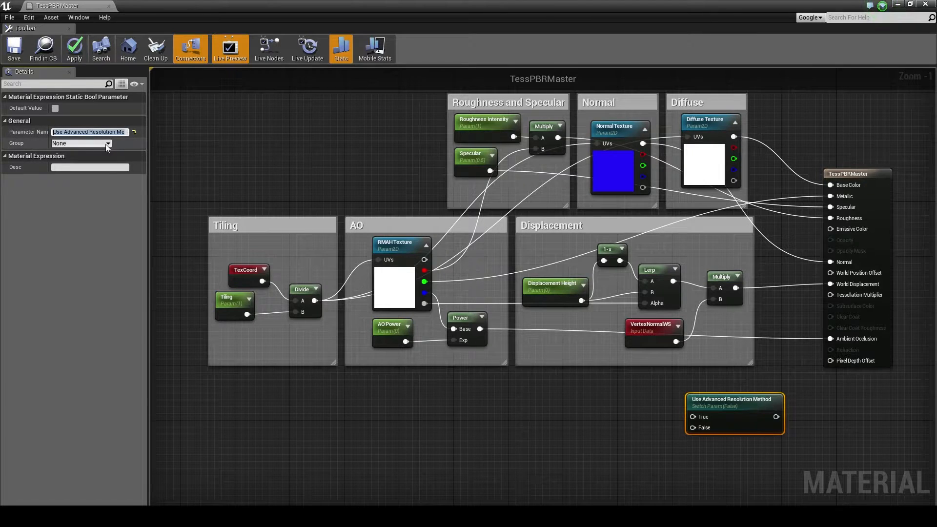
# Assign the switch parameter to the Main group and reposition its node below the Displacement group
pyautogui.click(108, 144)
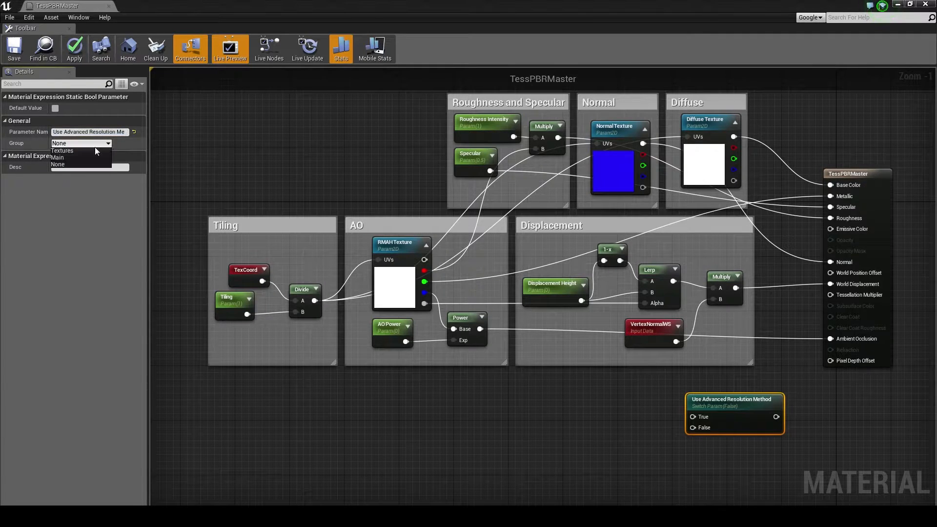
pyautogui.click(65, 157)
pyautogui.moveTo(740, 397); pyautogui.dragTo(707, 388)
pyautogui.click(510, 393)
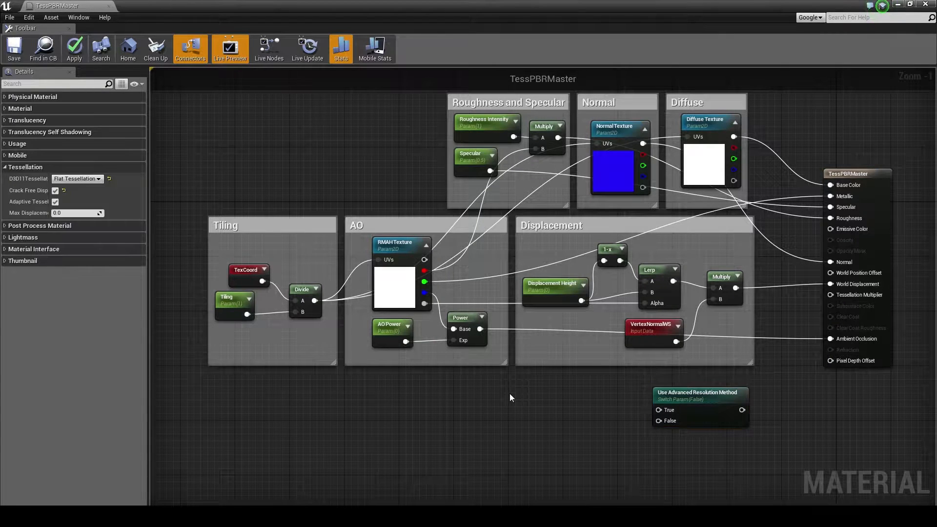
pyautogui.moveTo(540, 410); pyautogui.dragTo(481, 267, button='right')
pyautogui.moveTo(649, 256); pyautogui.dragTo(649, 291)
pyautogui.moveTo(442, 297); pyautogui.dragTo(515, 369, button='right')
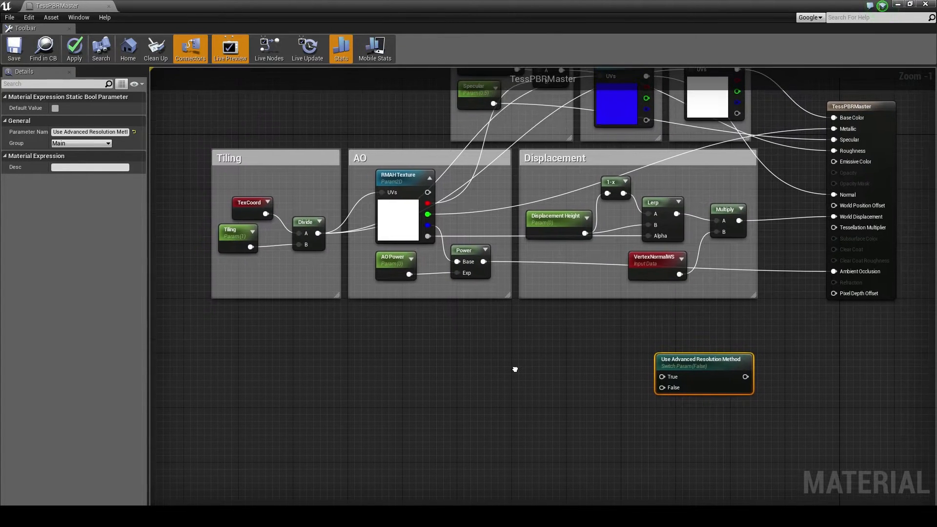
# Add a Constant node to the lower left of the switch and convert it to a parameter
pyautogui.moveTo(562, 406); pyautogui.dragTo(558, 387, button='right')
pyautogui.press('1')
pyautogui.click(536, 385)
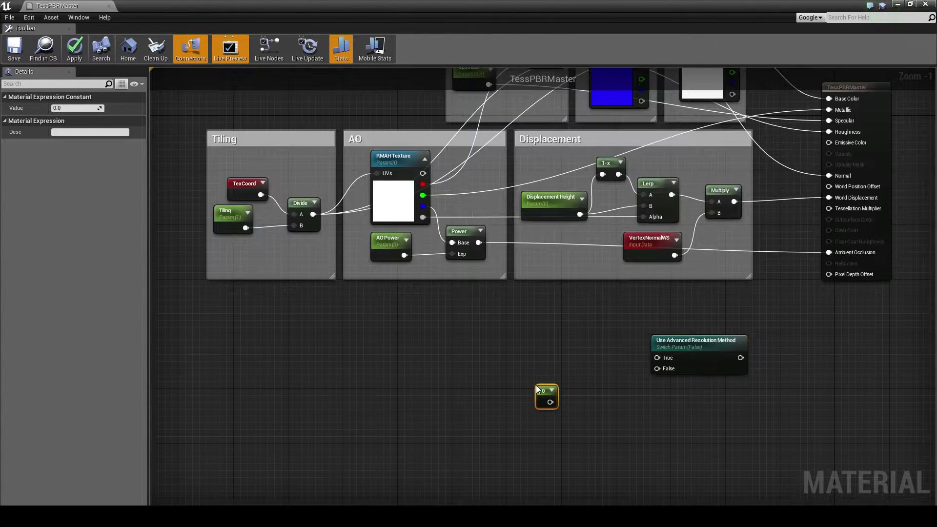
pyautogui.rightClick(543, 397)
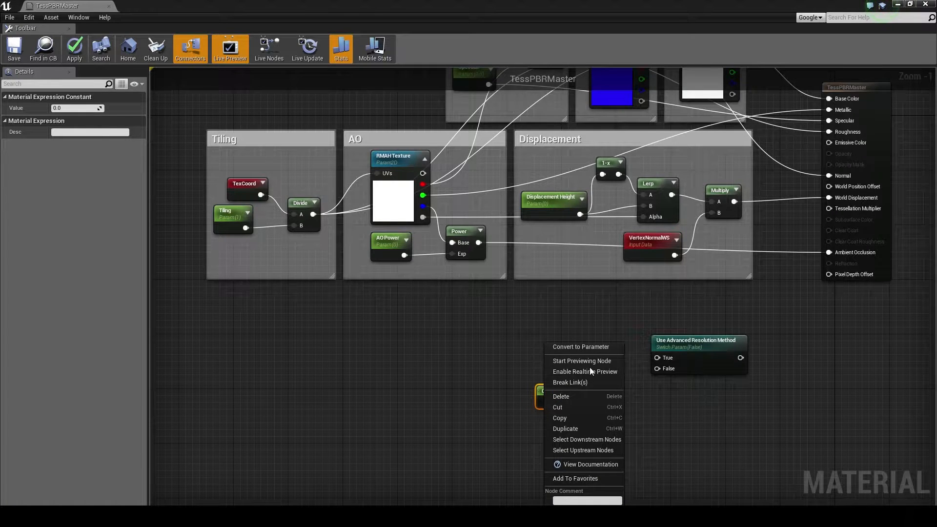
pyautogui.click(570, 349)
# Assign the new scalar parameter to the Main group and name it "Tessellation Resolution"
pyautogui.click(110, 168)
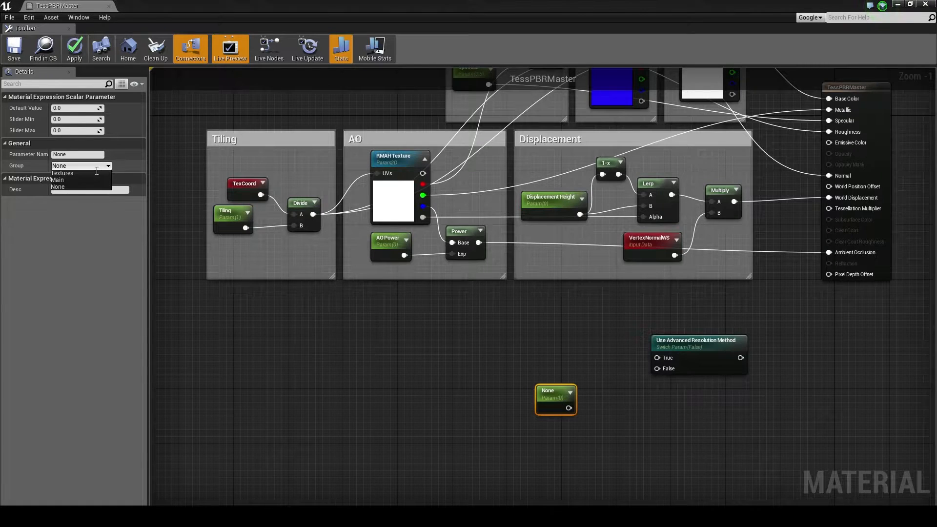
pyautogui.click(62, 180)
pyautogui.click(82, 154)
pyautogui.write('Tessellation Resolution')
pyautogui.press('Return')
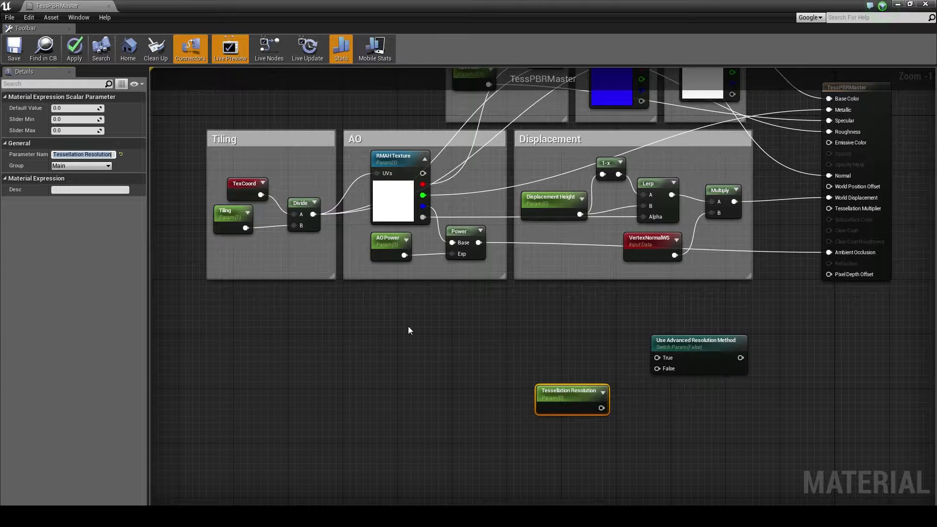
# Connect Tessellation Resolution to the switch's False input and the switch's output to the material's Tessellation Multiplier
pyautogui.moveTo(669, 368); pyautogui.dragTo(599, 385)
pyautogui.click(698, 344)
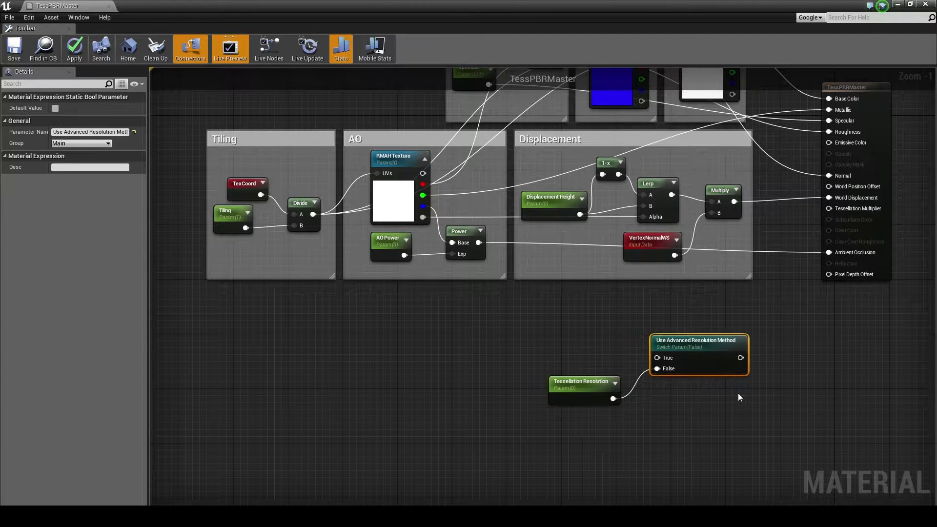
pyautogui.moveTo(774, 317); pyautogui.dragTo(766, 326, button='right')
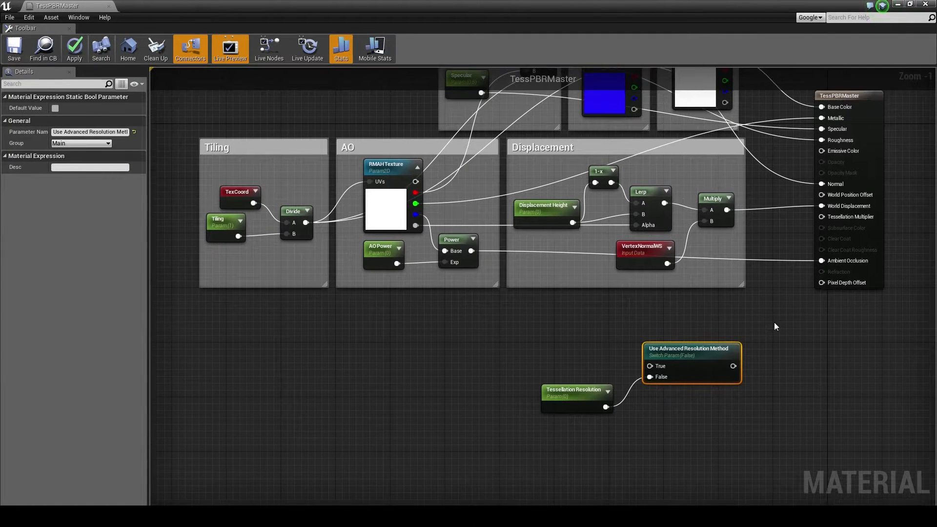
pyautogui.moveTo(844, 216); pyautogui.dragTo(733, 367)
# Add a Lerp node above Tessellation Resolution and connect its output to the switch's True input
pyautogui.moveTo(601, 345); pyautogui.dragTo(621, 299, button='right')
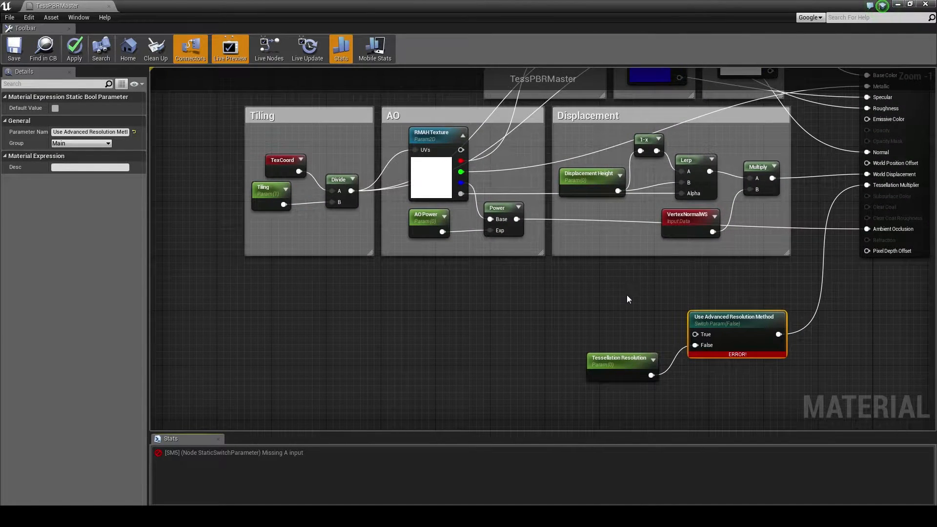
pyautogui.click(599, 298)
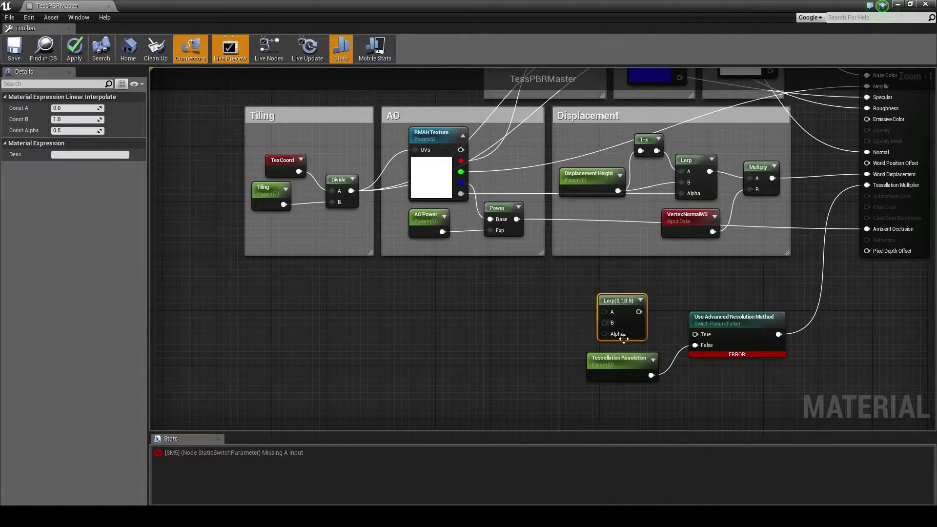
pyautogui.moveTo(695, 334); pyautogui.dragTo(618, 330)
# Place two copies of the Tessellation Resolution parameter beside the new Lerp and connect them to its A and B inputs
pyautogui.moveTo(523, 331); pyautogui.dragTo(533, 344, button='right')
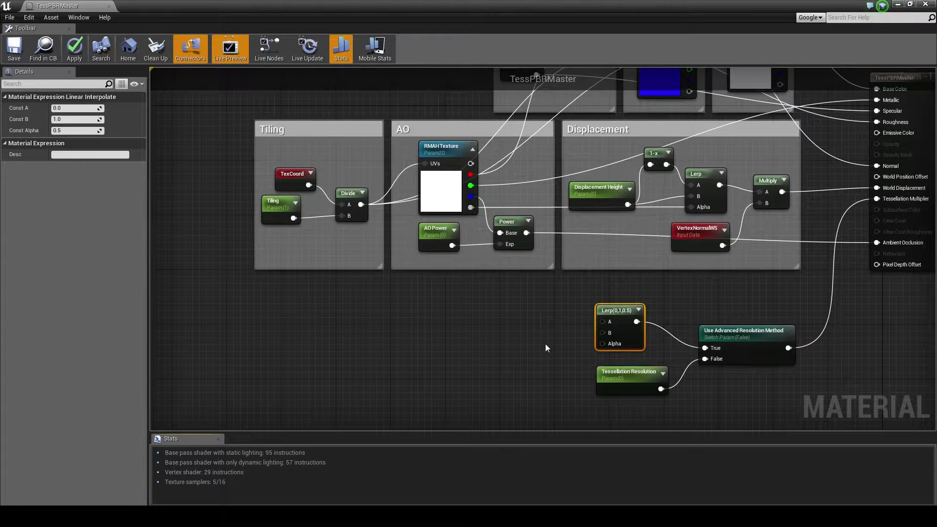
pyautogui.click(619, 383)
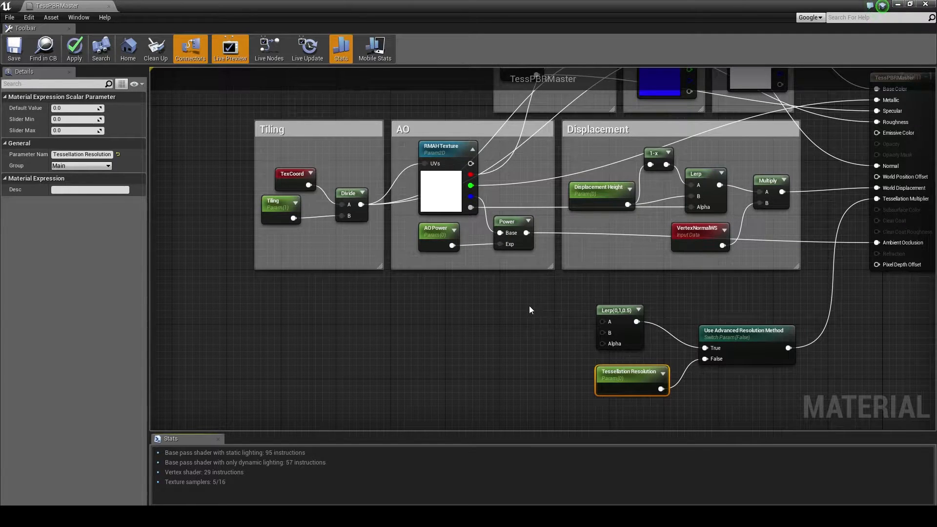
pyautogui.hotkey('ctrl', 'v')
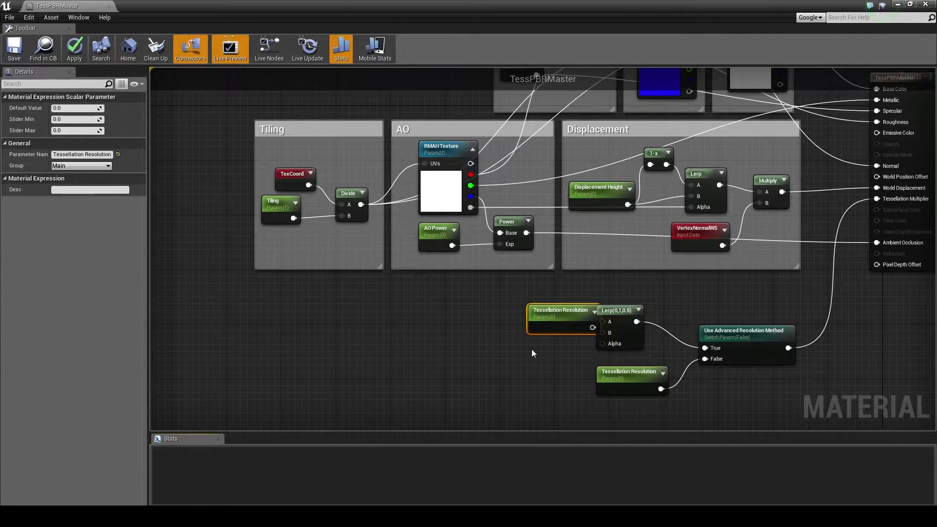
pyautogui.hotkey('ctrl', 'v')
pyautogui.moveTo(532, 371); pyautogui.dragTo(518, 315)
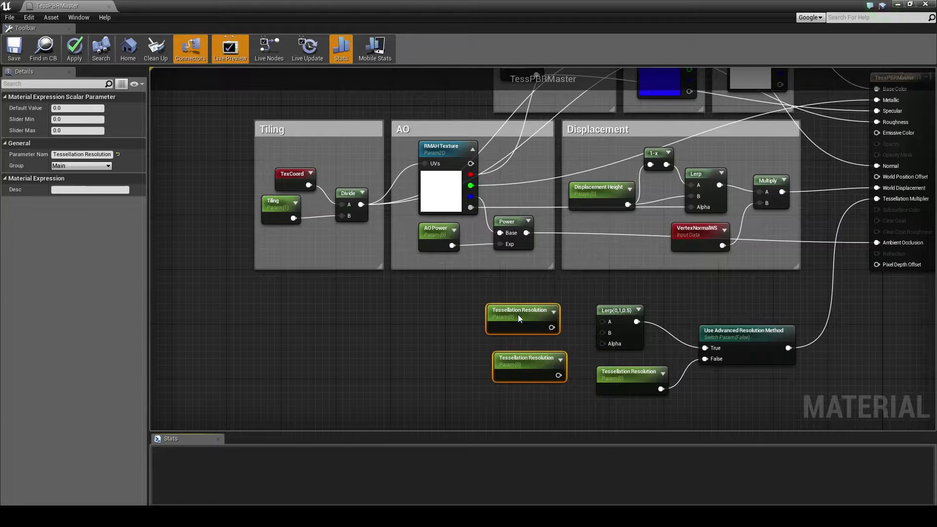
pyautogui.click(537, 409)
pyautogui.moveTo(529, 363); pyautogui.dragTo(519, 348)
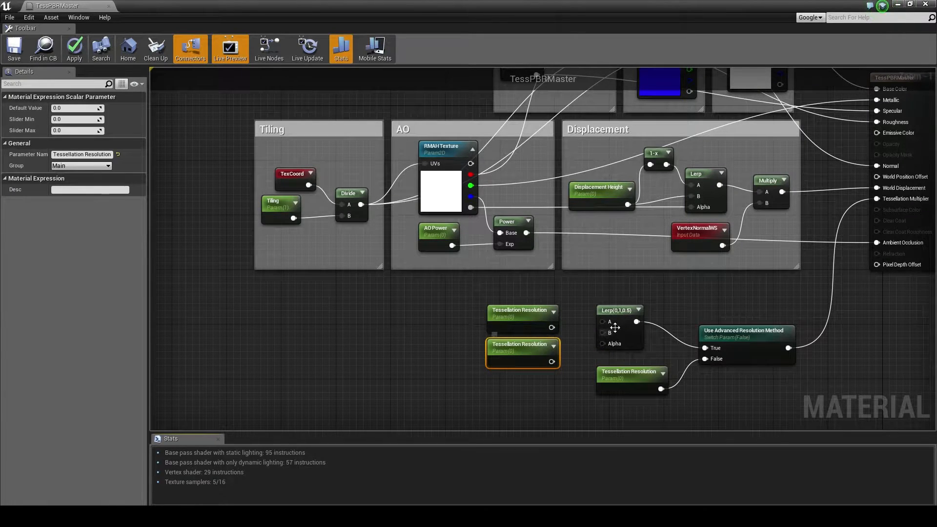
pyautogui.moveTo(604, 321); pyautogui.dragTo(552, 362)
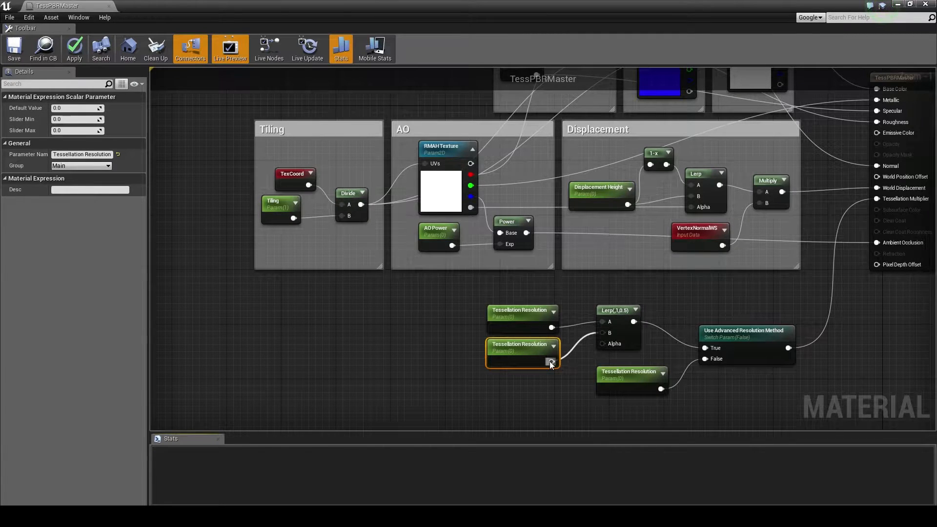
pyautogui.moveTo(529, 322); pyautogui.dragTo(529, 315)
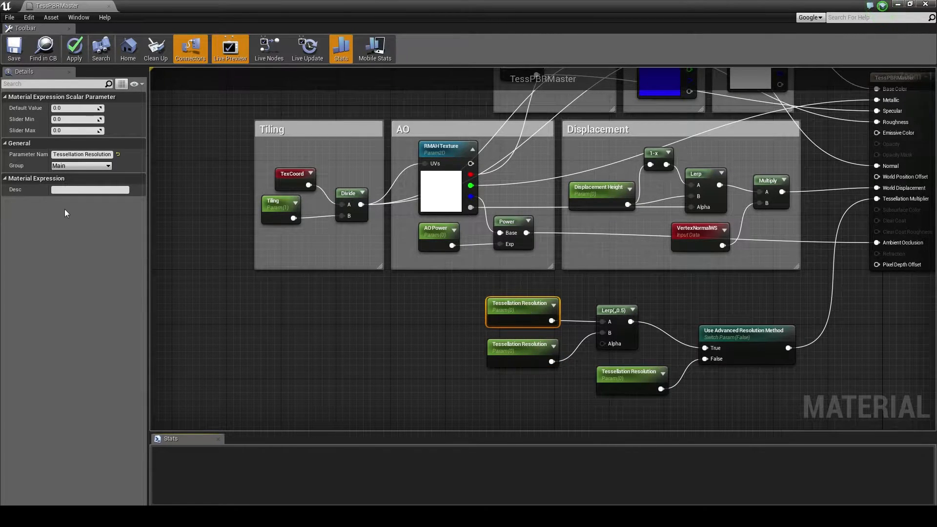
# Rename the parameter feeding the Lerp's A input to "Near Resolution"
pyautogui.click(97, 155)
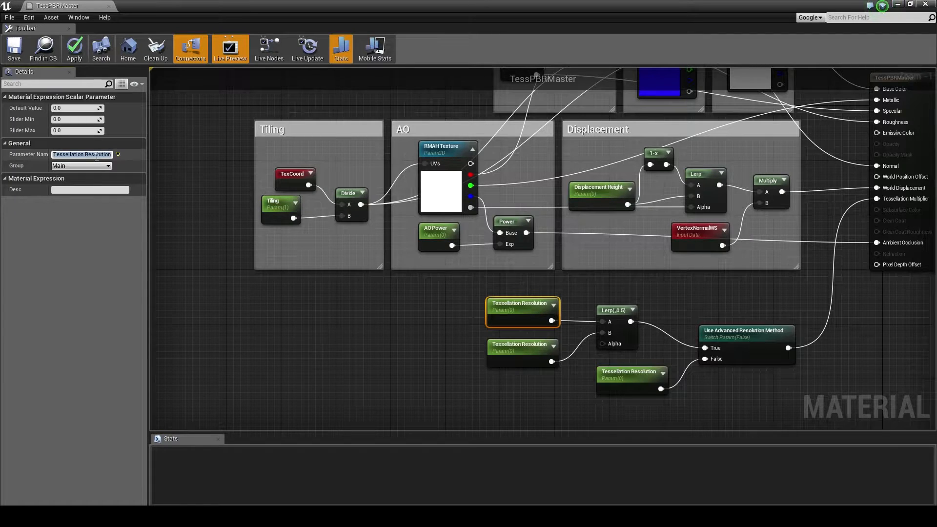
pyautogui.write('N')
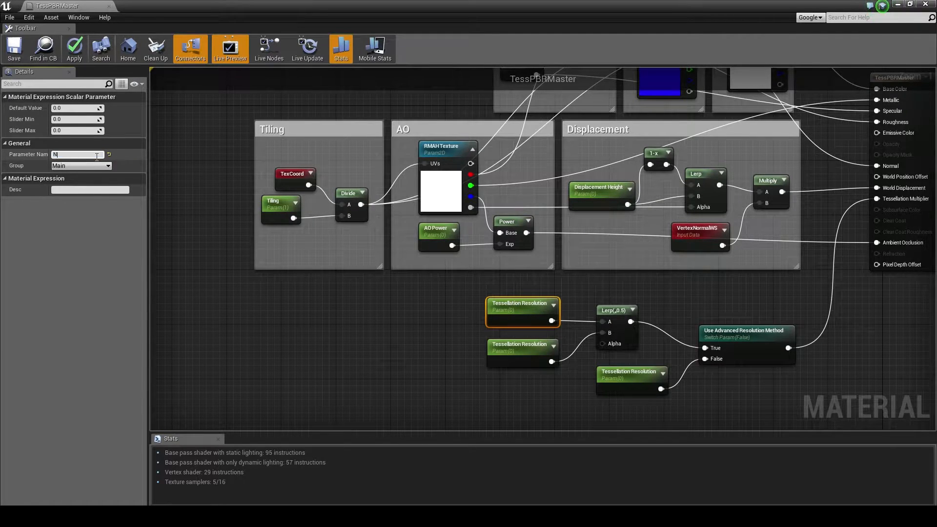
pyautogui.write('ear Resolution')
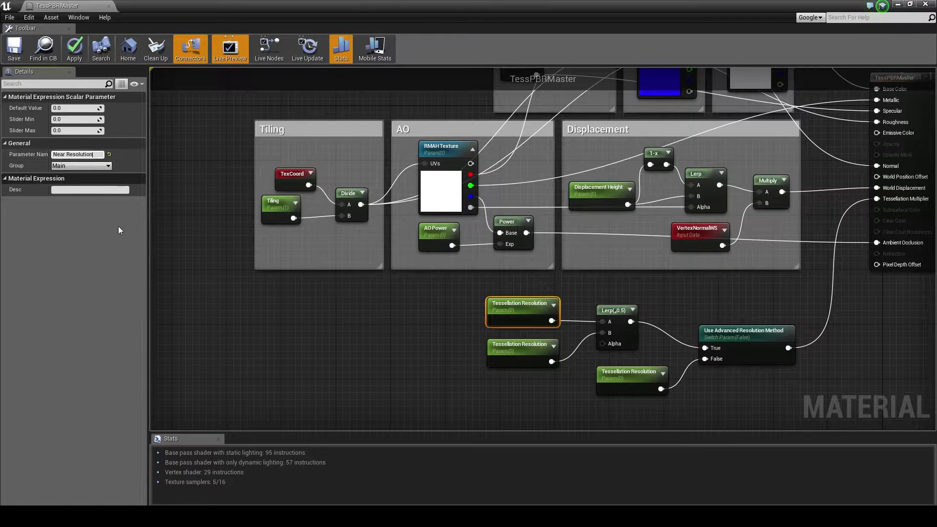
pyautogui.press('Return')
# Rename the parameter feeding the Lerp's B input to "Far resolution"
pyautogui.click(524, 350)
pyautogui.click(102, 155)
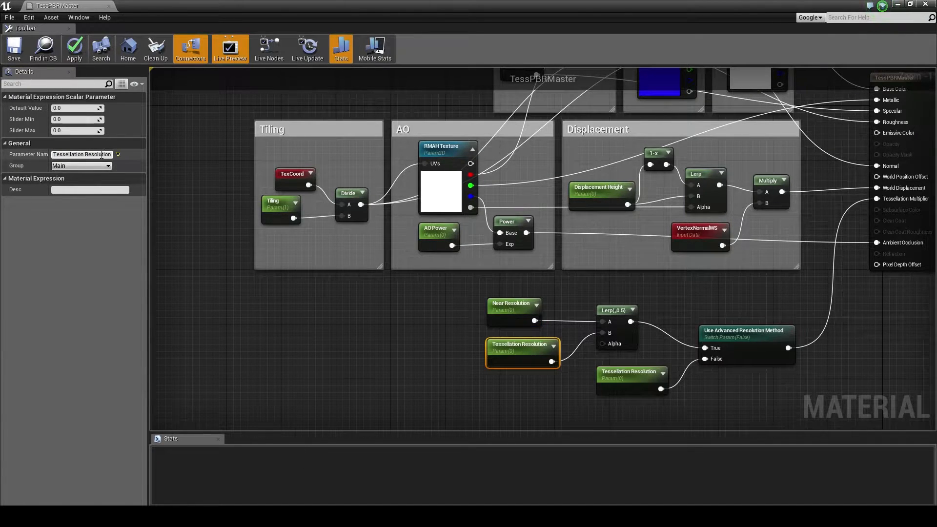
pyautogui.write('Far resolution')
pyautogui.press('Return')
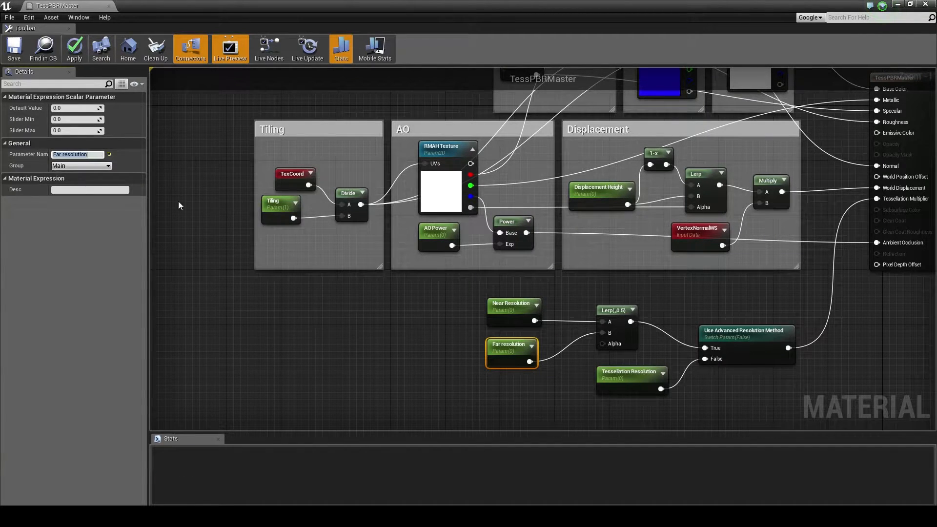
# Move the Near Resolution and Far resolution nodes closer to the Lerp they feed
pyautogui.click(509, 344)
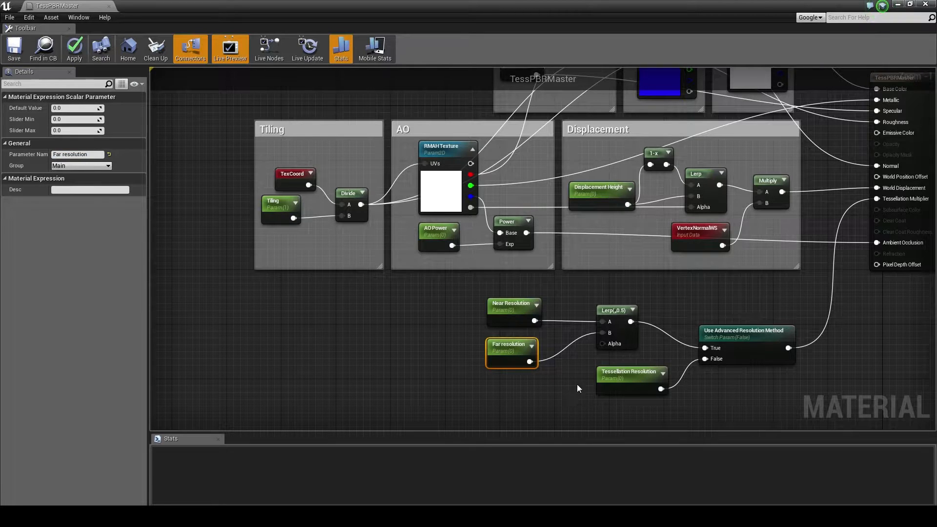
pyautogui.moveTo(501, 306); pyautogui.dragTo(506, 304)
pyautogui.moveTo(515, 304); pyautogui.dragTo(536, 296)
pyautogui.click(557, 366)
# Add a Clamp node below Far resolution and connect its output to the Lerp's Alpha input
pyautogui.rightClick(520, 389)
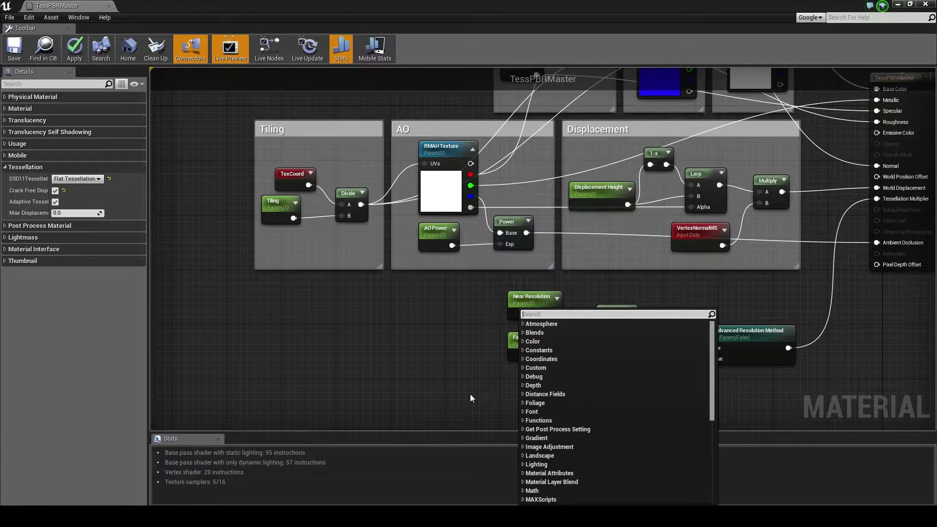
pyautogui.write('clamp')
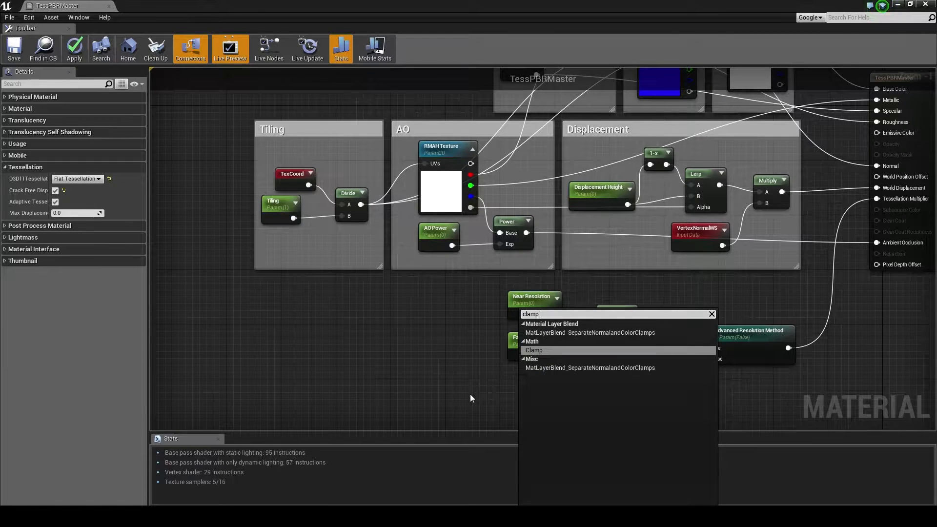
pyautogui.press('Return')
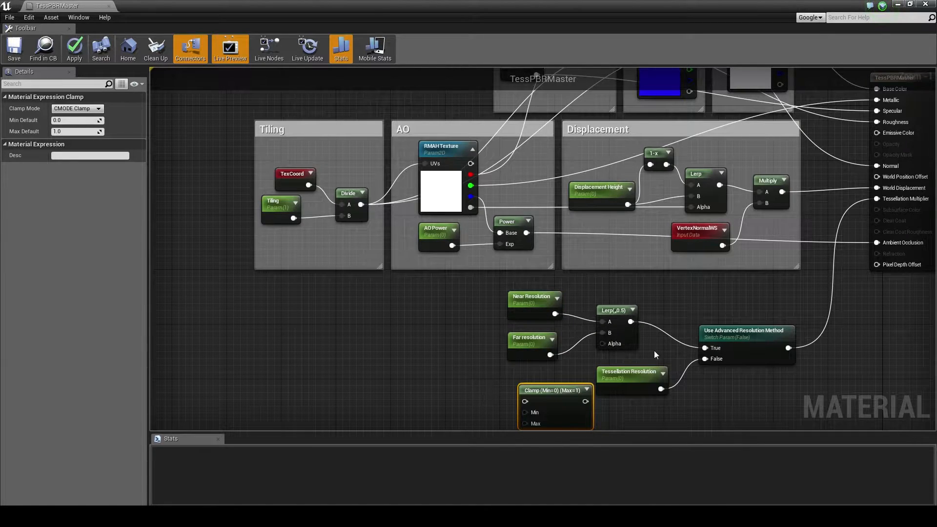
pyautogui.moveTo(528, 378); pyautogui.dragTo(514, 371)
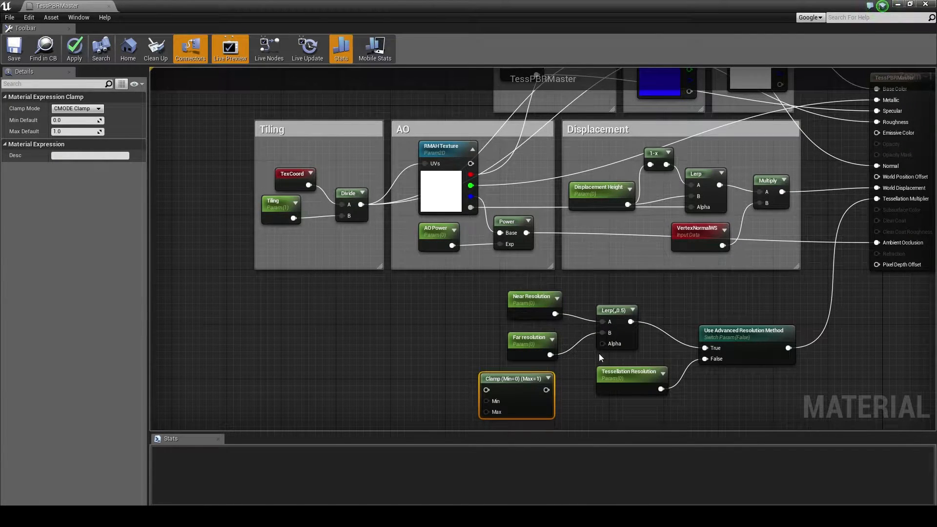
pyautogui.moveTo(574, 380); pyautogui.dragTo(549, 394)
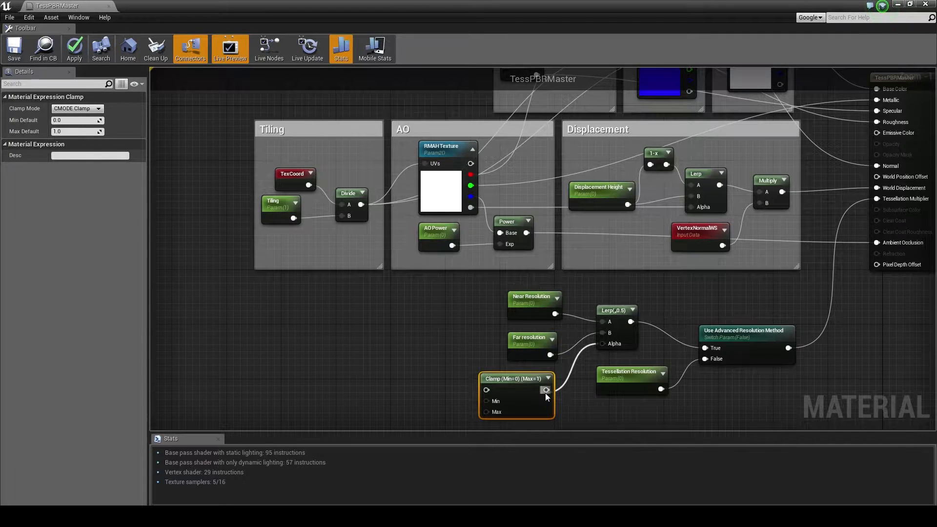
# Add a Divide node ahead of the Clamp and connect its output to the Clamp's main input
pyautogui.moveTo(417, 365); pyautogui.dragTo(512, 279, button='right')
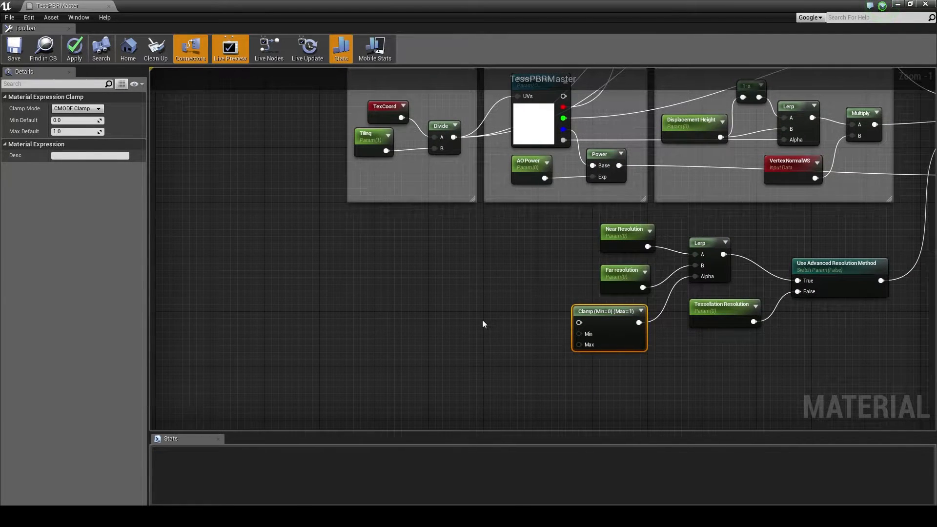
pyautogui.rightClick(458, 312)
pyautogui.write('divi')
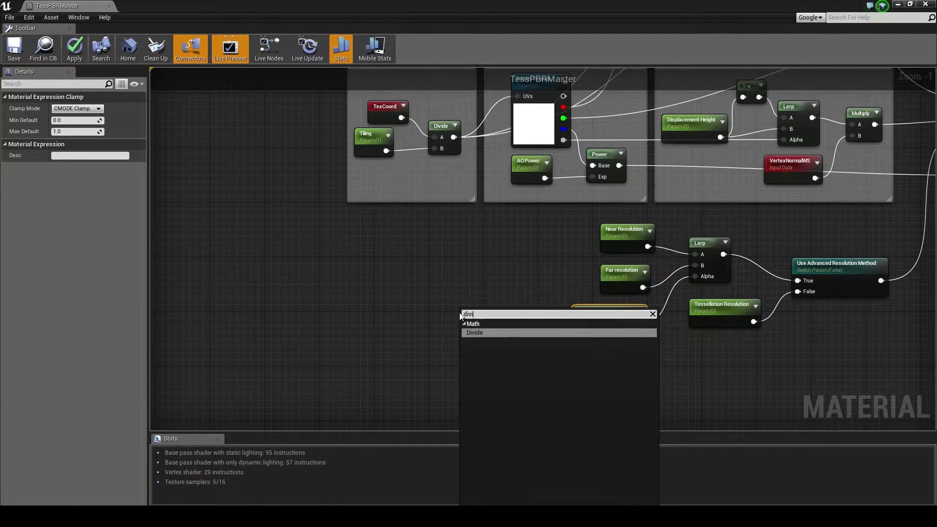
pyautogui.press('Return')
pyautogui.moveTo(579, 323); pyautogui.dragTo(508, 322)
# Place two copies of the Far resolution parameter below the Divide and connect the nearer one to the Divide's B input
pyautogui.click(724, 311)
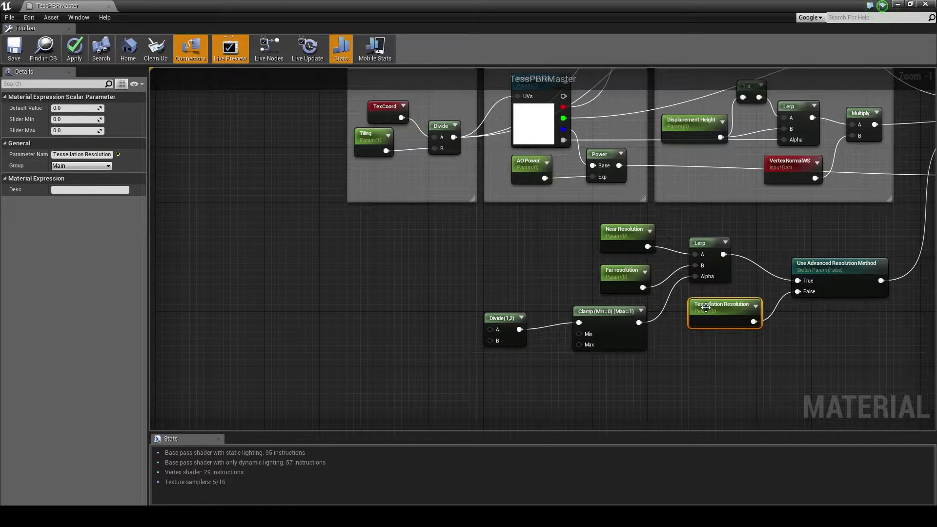
pyautogui.moveTo(713, 337); pyautogui.dragTo(759, 321, button='right')
pyautogui.click(676, 282)
pyautogui.hotkey('ctrl', 'c')
pyautogui.hotkey('ctrl', 'v')
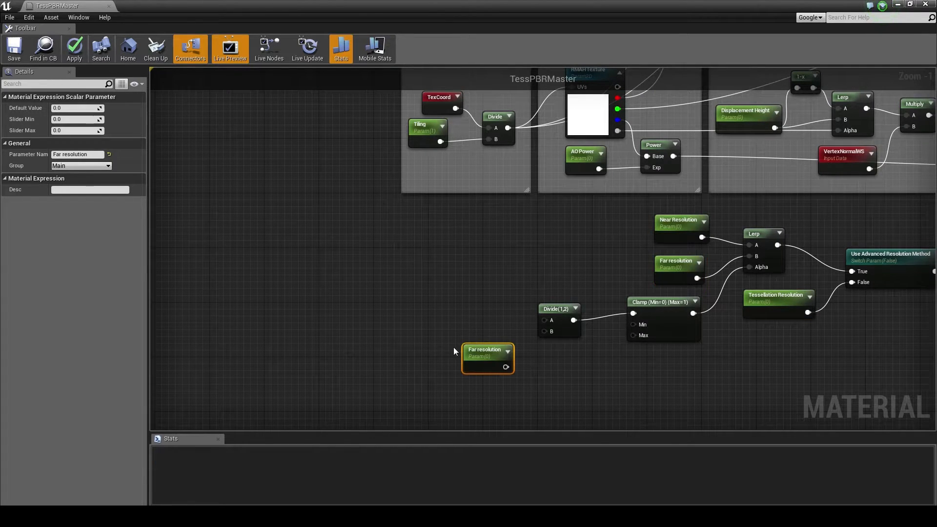
pyautogui.hotkey('ctrl', 'v')
pyautogui.moveTo(427, 352); pyautogui.dragTo(413, 345)
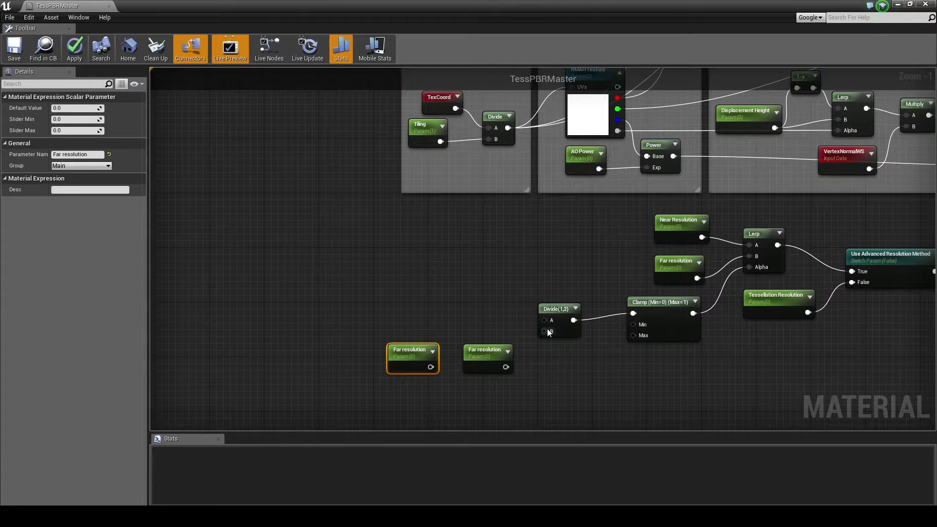
pyautogui.moveTo(549, 331); pyautogui.dragTo(504, 370)
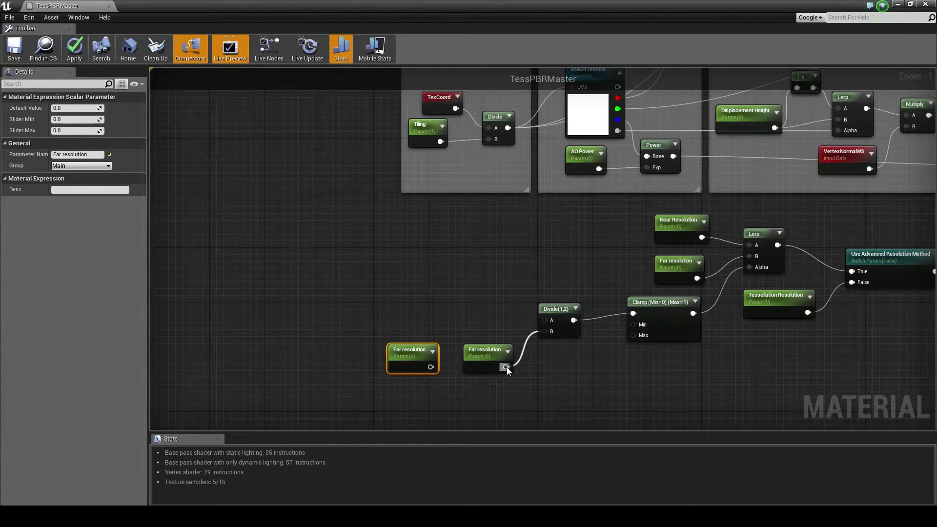
# Add a Subtract node feeding the Divide's A input and connect the unused Far resolution copy to its B input
pyautogui.click(490, 315)
pyautogui.rightClick(490, 315)
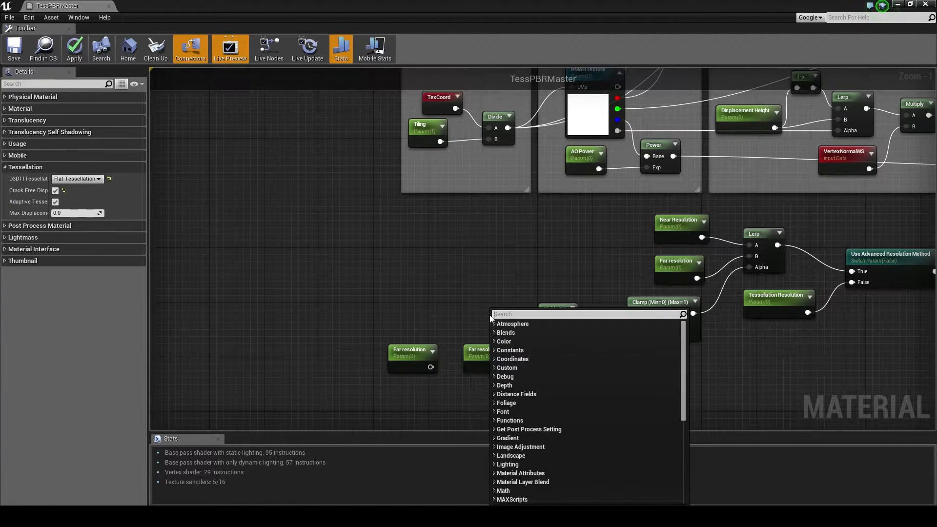
pyautogui.write('subtract')
pyautogui.press('Return')
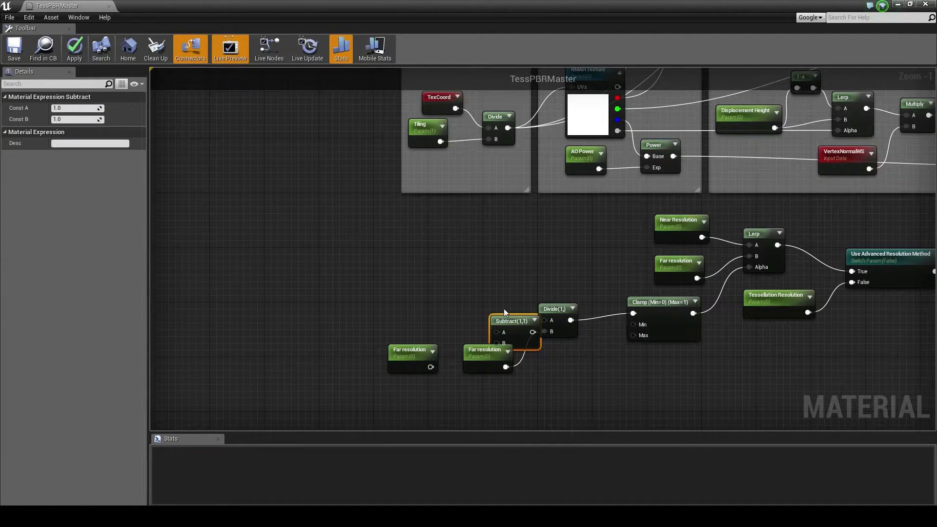
pyautogui.moveTo(508, 323); pyautogui.dragTo(474, 311)
pyautogui.moveTo(545, 321); pyautogui.dragTo(432, 367)
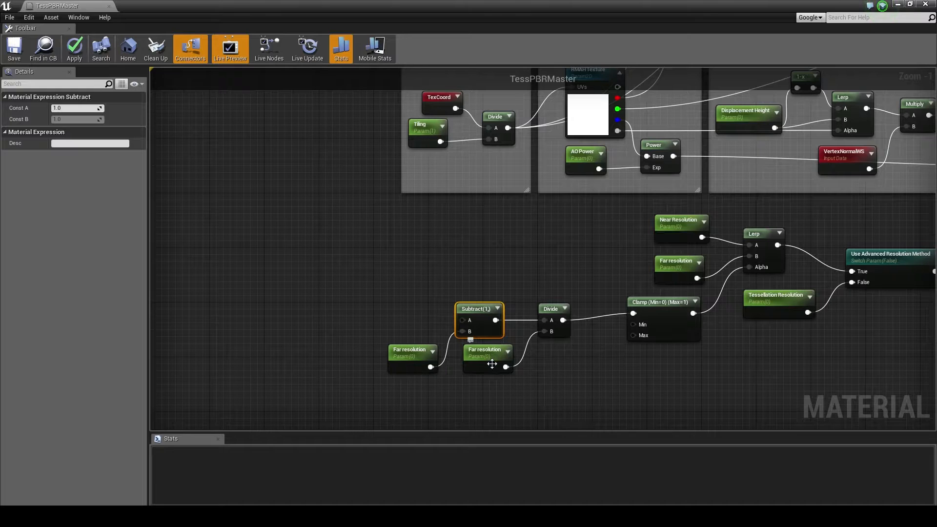
pyautogui.moveTo(490, 323); pyautogui.dragTo(497, 317)
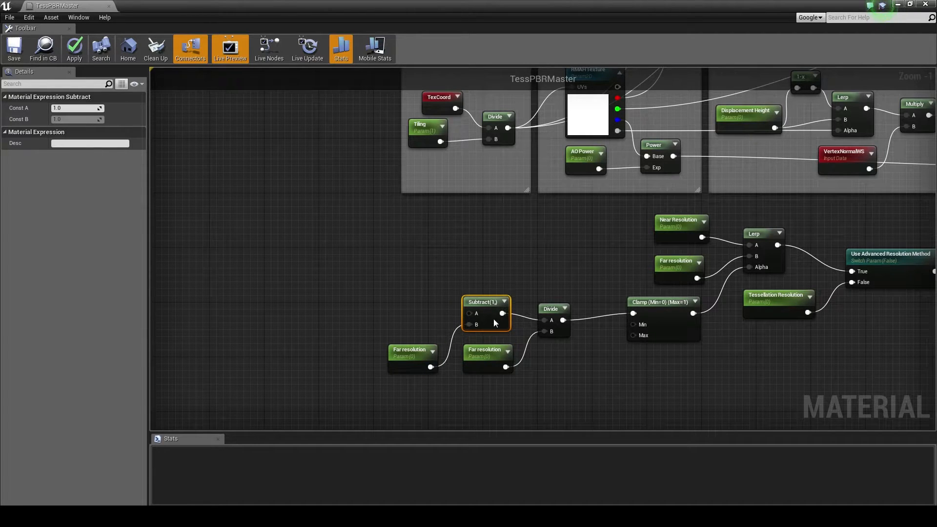
# Rename the parameter feeding the Divide's B input to "Near Distance"
pyautogui.click(490, 354)
pyautogui.click(86, 155)
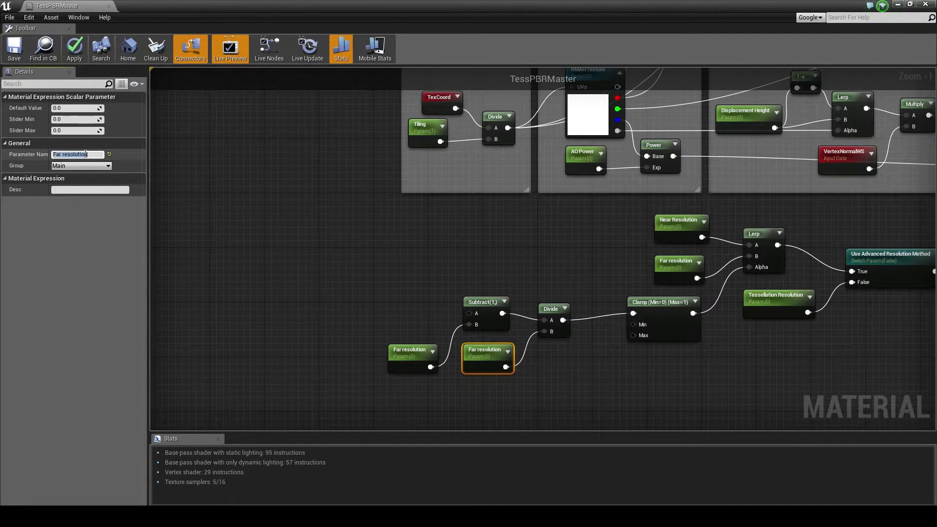
pyautogui.write('Near Distance')
pyautogui.press('Return')
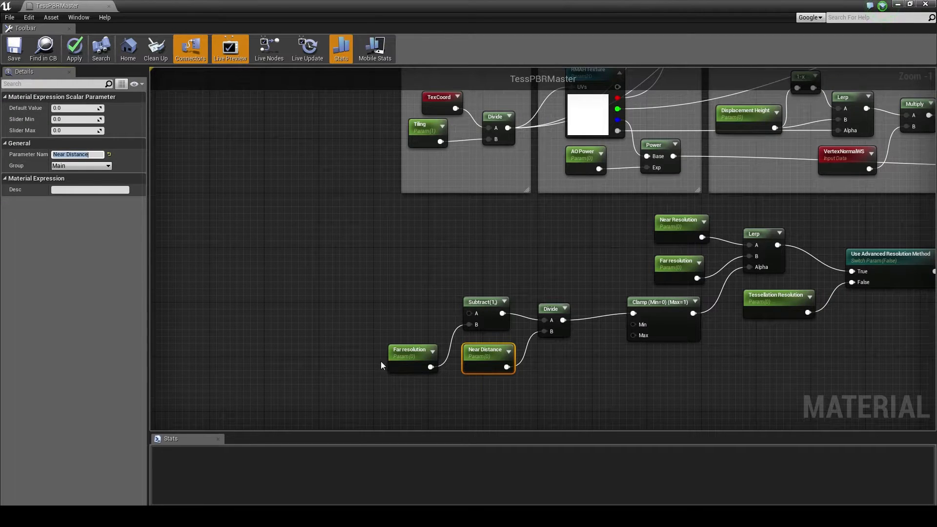
# Rename the parameter feeding the Subtract's B input to "Far Distance"
pyautogui.click(406, 364)
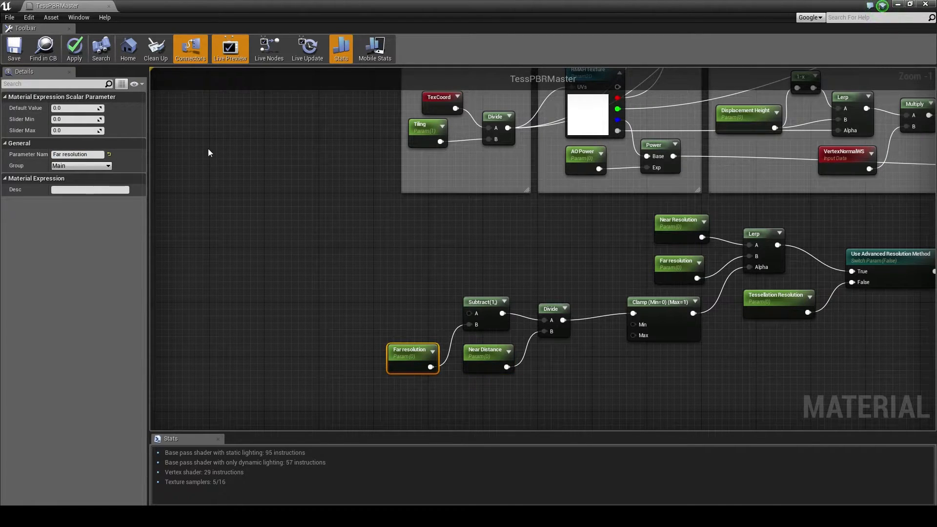
pyautogui.click(82, 156)
pyautogui.write('Far Distance')
pyautogui.press('Return')
# Correct the capitalization of the parameter feeding the Lerp's B input to "Far Resolution"
pyautogui.click(670, 279)
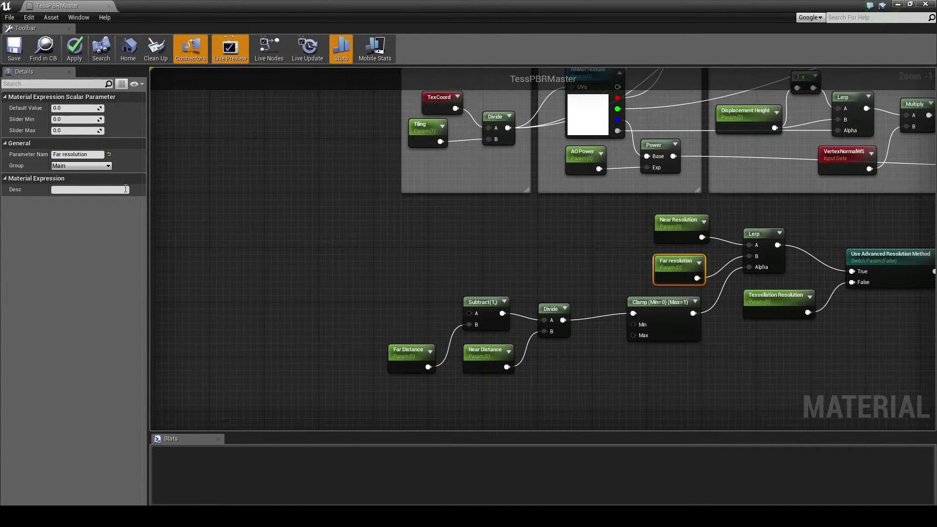
pyautogui.press('BackSpace')
pyautogui.write('R')
pyautogui.press('Return')
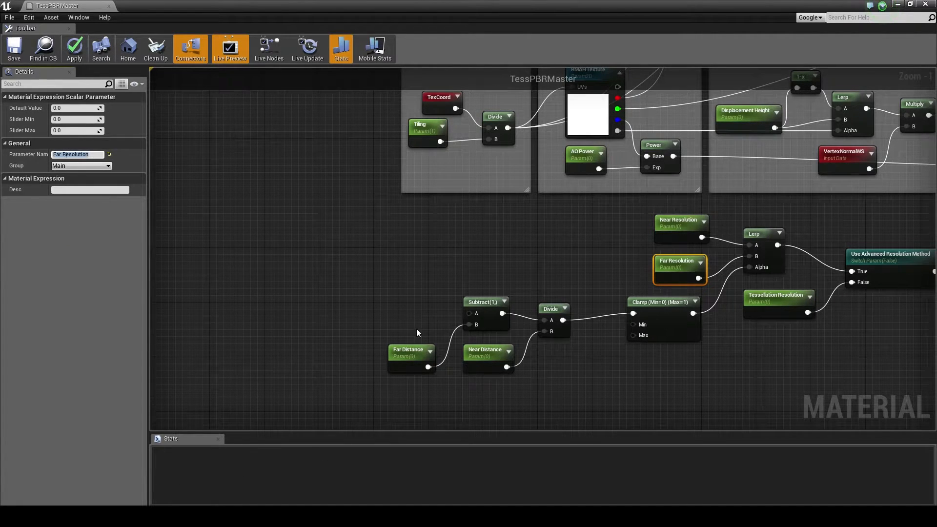
# Add a Distance node above Far Distance and connect its output to the Subtract's A input
pyautogui.click(448, 289)
pyautogui.moveTo(436, 315); pyautogui.dragTo(517, 301, button='right')
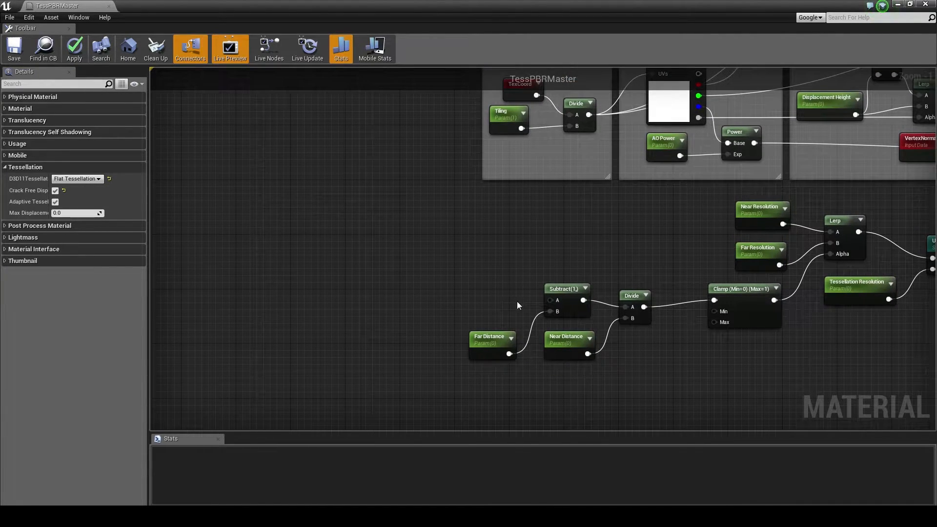
pyautogui.rightClick(482, 290)
pyautogui.write('distance')
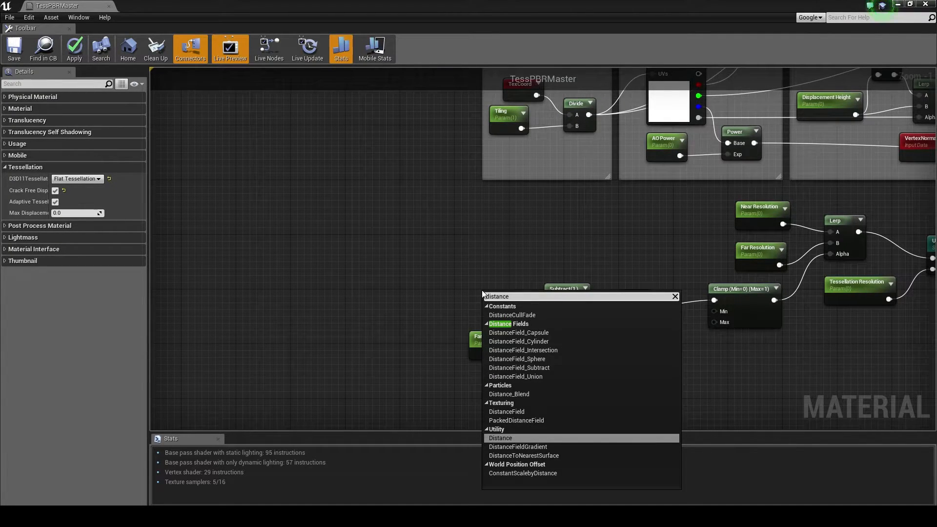
pyautogui.press('Return')
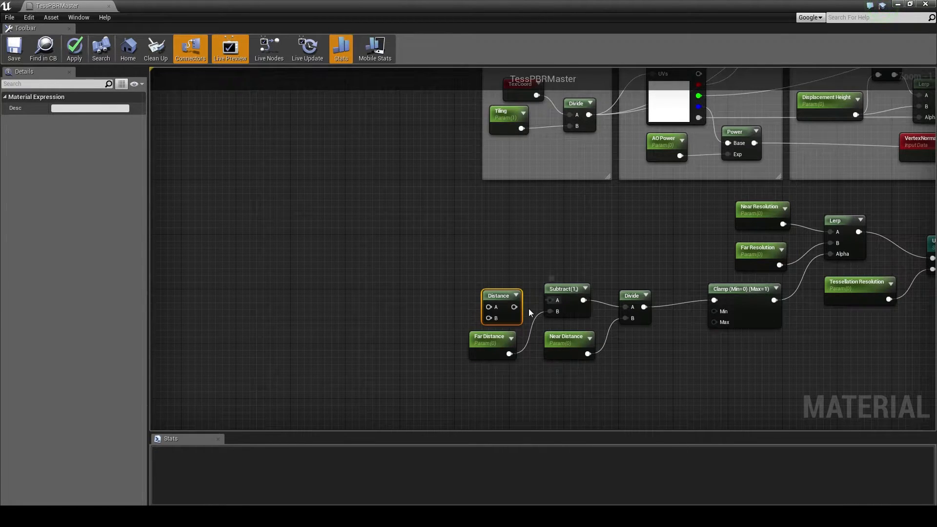
pyautogui.moveTo(517, 310); pyautogui.dragTo(491, 286)
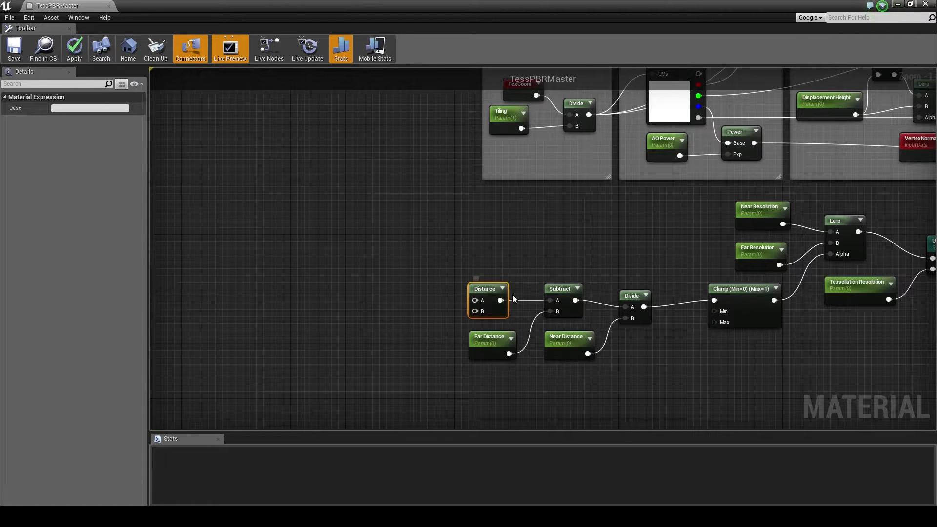
# Add a CameraPositionWS node and an ActorPositionWS node ahead of the Distance node
pyautogui.moveTo(433, 310); pyautogui.dragTo(479, 291, button='right')
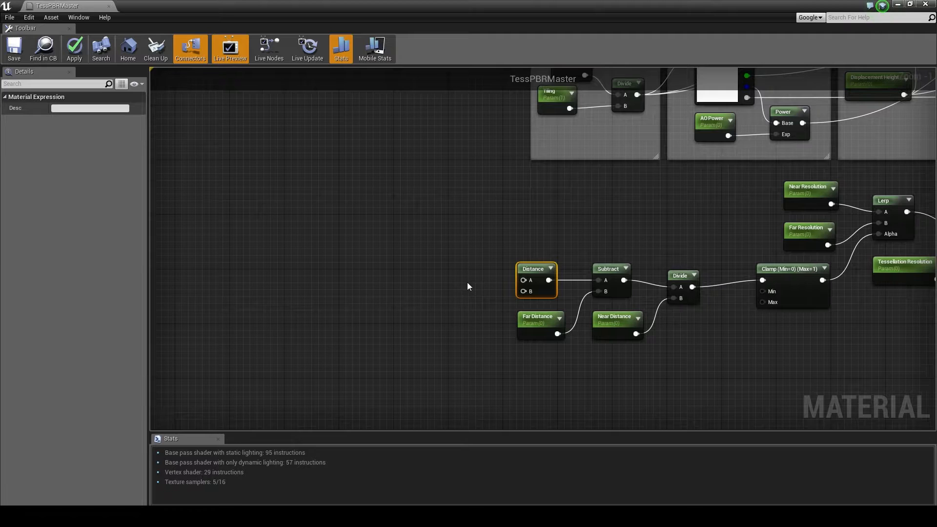
pyautogui.click(468, 283)
pyautogui.rightClick(438, 270)
pyautogui.write('camera')
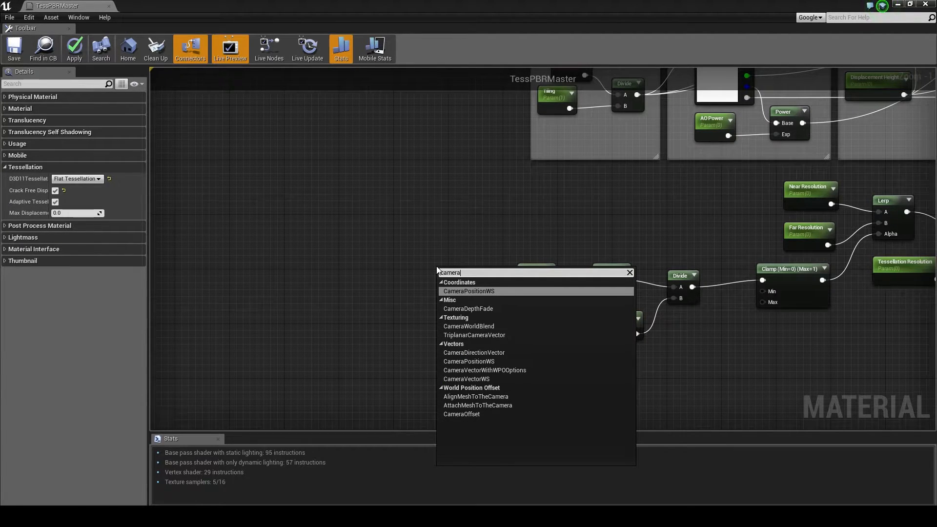
pyautogui.click(469, 290)
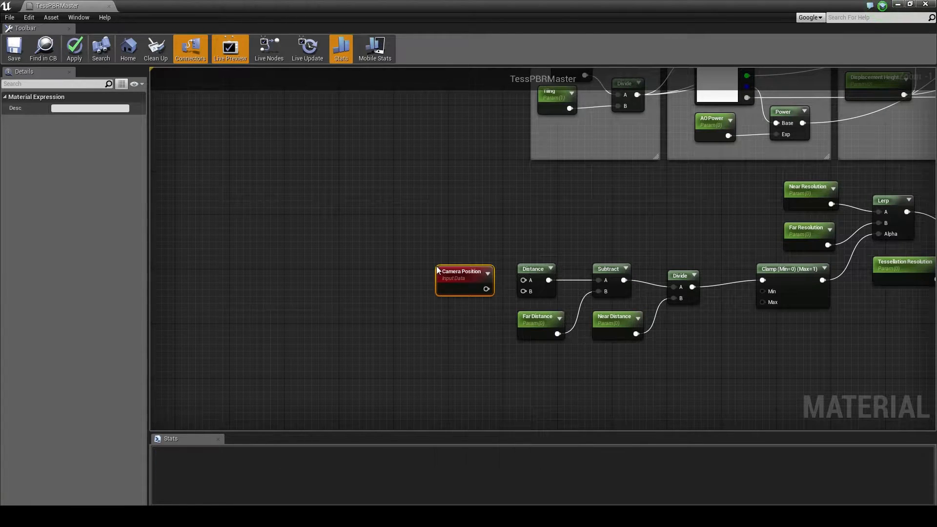
pyautogui.rightClick(438, 328)
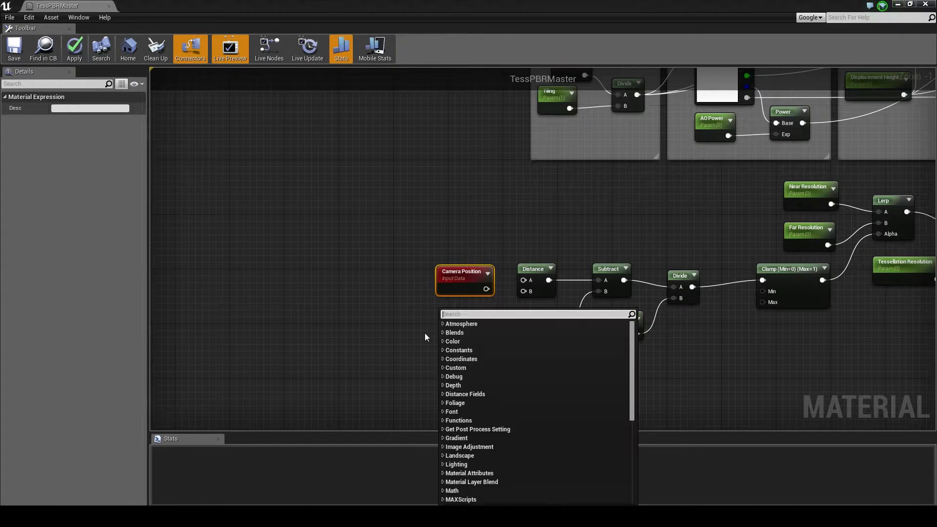
pyautogui.write('actorpo')
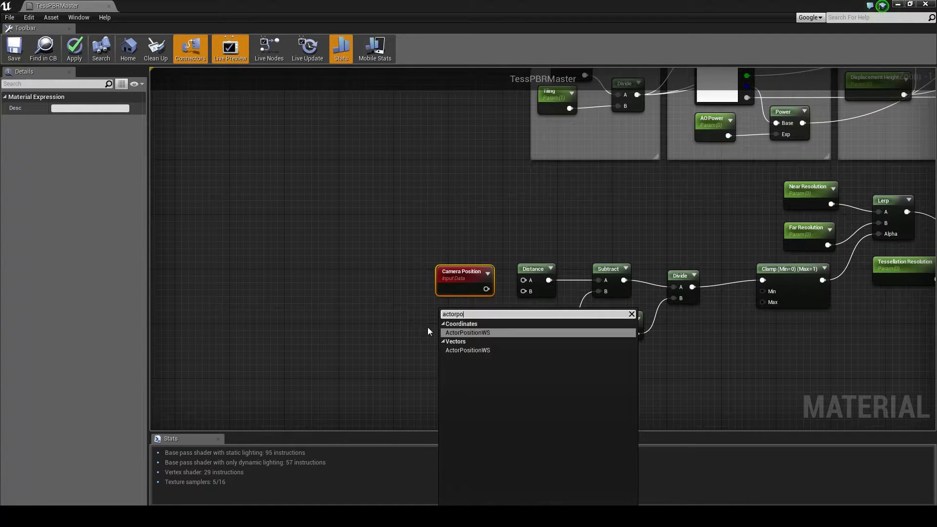
pyautogui.press('Return')
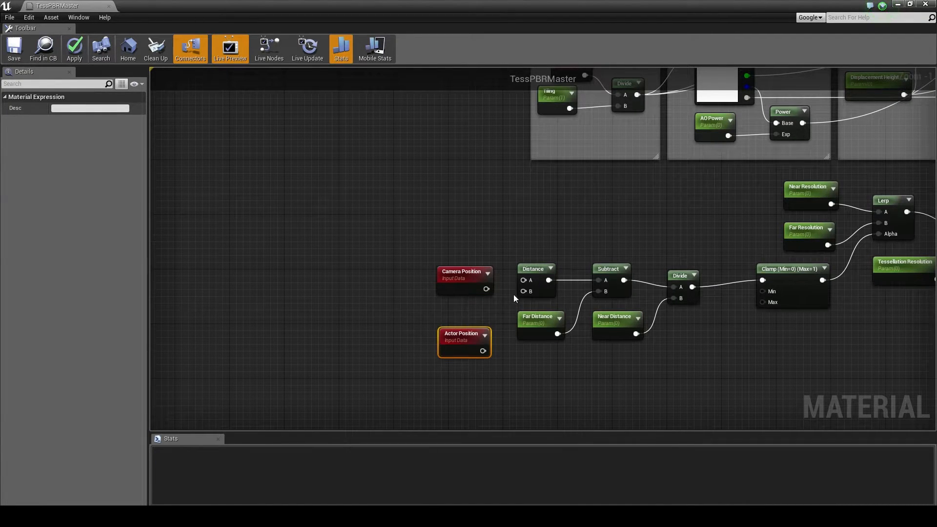
# Connect Camera Position to the Distance node's A input and Actor Position to its B input, and space both nodes evenly beside it
pyautogui.moveTo(532, 289); pyautogui.dragTo(483, 351)
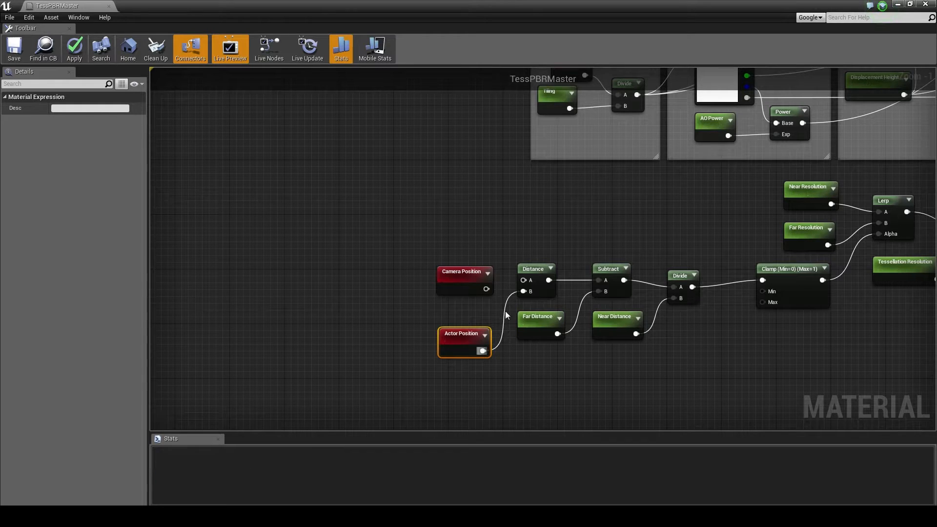
pyautogui.moveTo(523, 280); pyautogui.dragTo(486, 290)
pyautogui.moveTo(460, 342); pyautogui.dragTo(456, 318)
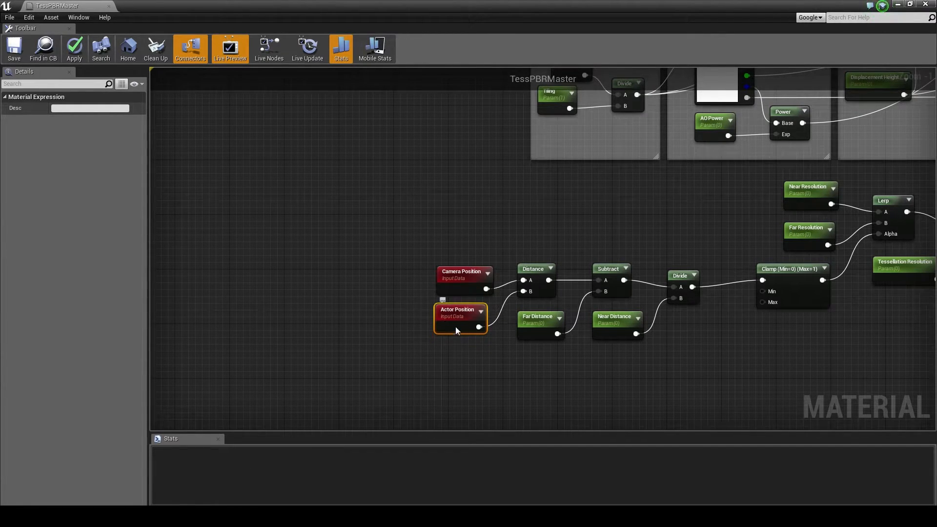
pyautogui.moveTo(469, 275); pyautogui.dragTo(468, 253)
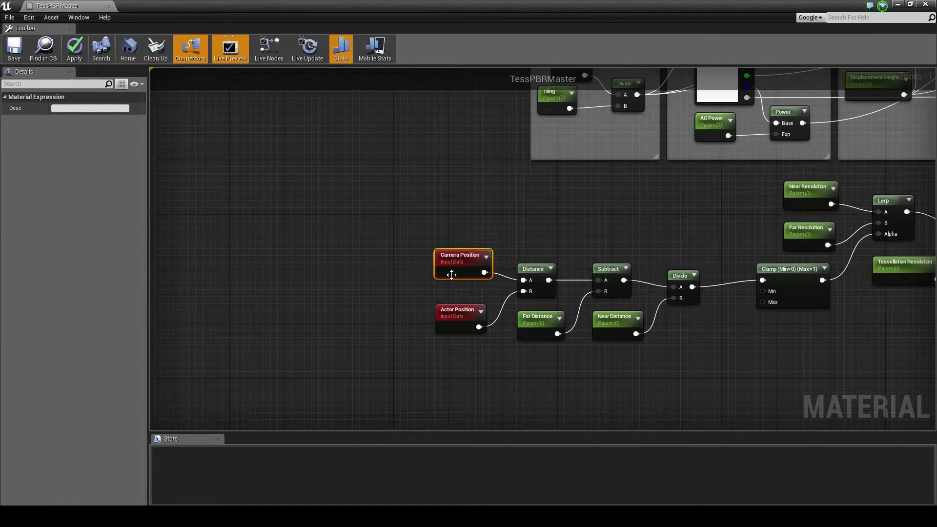
pyautogui.click(445, 323)
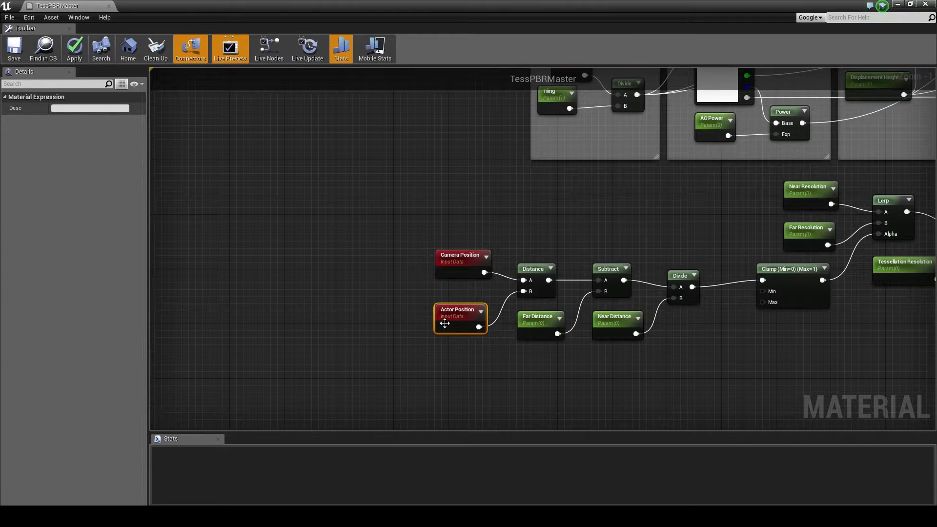
# Move the Actor Position node up directly beneath Camera Position and set the Near Distance parameter's default value to 700
pyautogui.moveTo(445, 324)
pyautogui.mouseDown()
pyautogui.moveTo(449, 303)
pyautogui.moveTo(442, 305)
pyautogui.mouseUp()
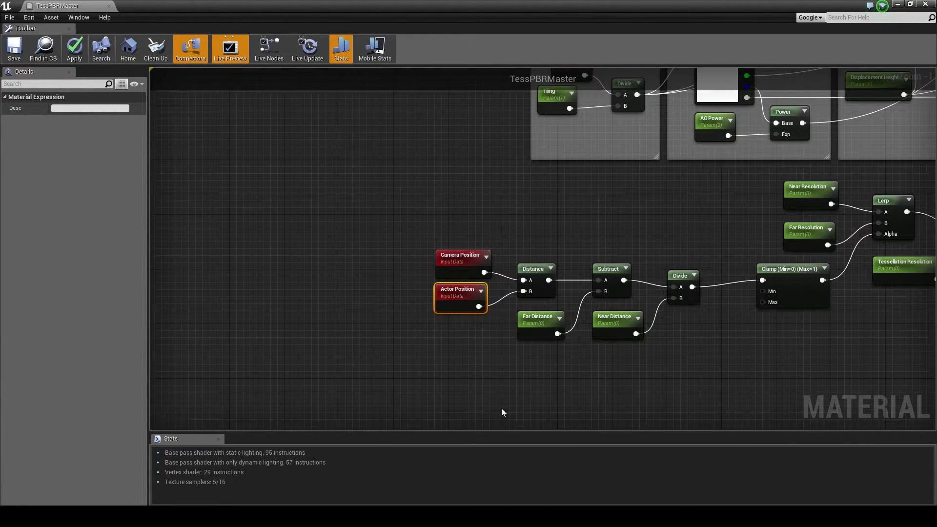
pyautogui.moveTo(698, 355); pyautogui.dragTo(576, 365, button='right')
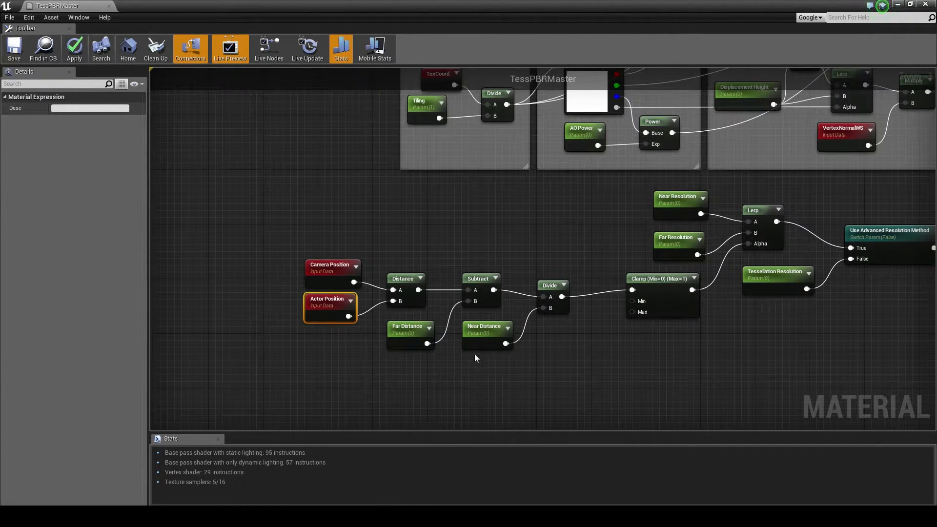
pyautogui.click(479, 338)
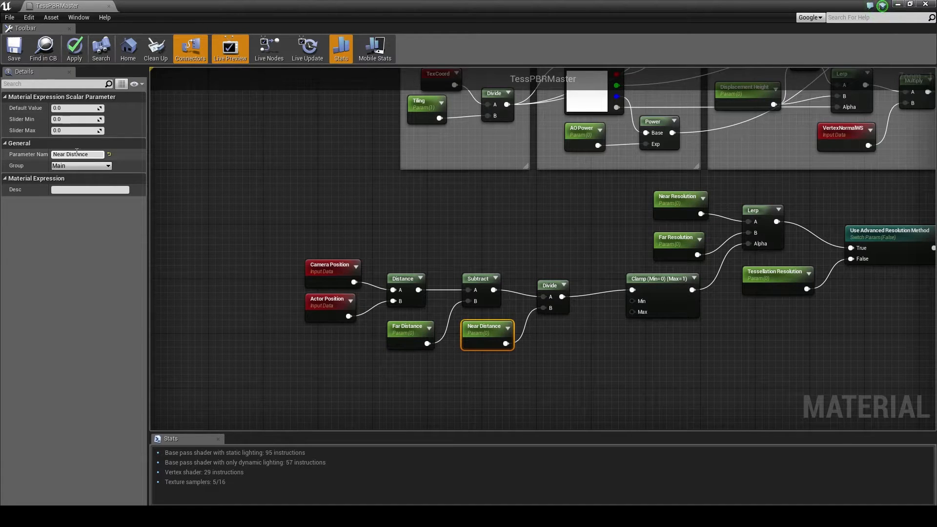
pyautogui.click(71, 108)
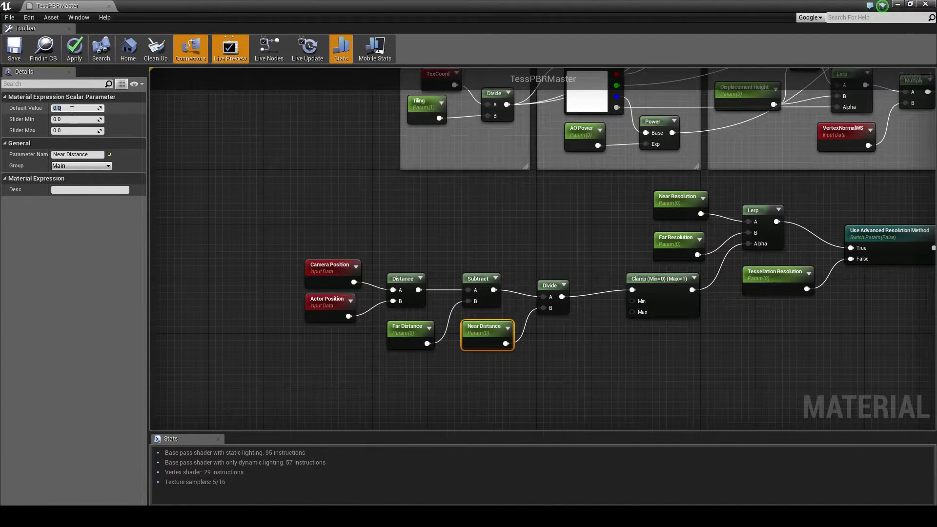
pyautogui.write('700')
pyautogui.press('Return')
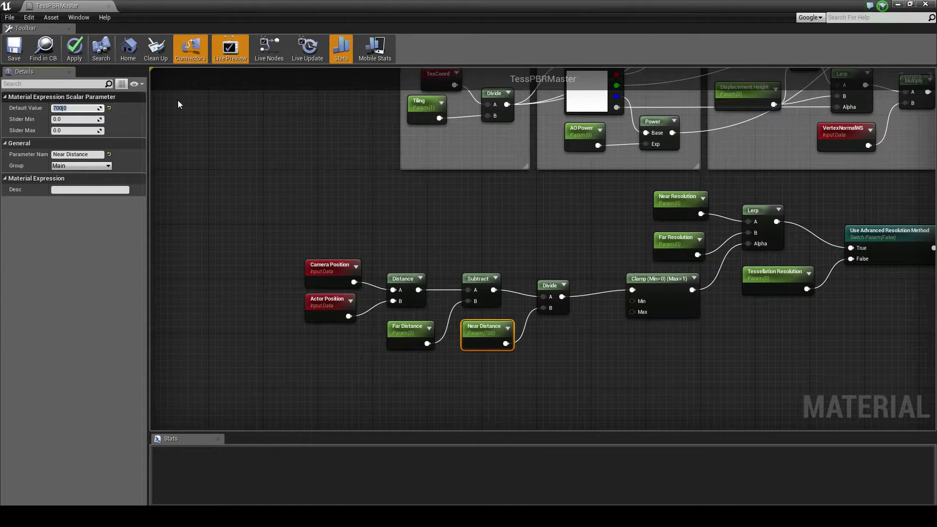
# Set the Far Distance parameter's default value to 1000
pyautogui.click(398, 331)
pyautogui.click(78, 108)
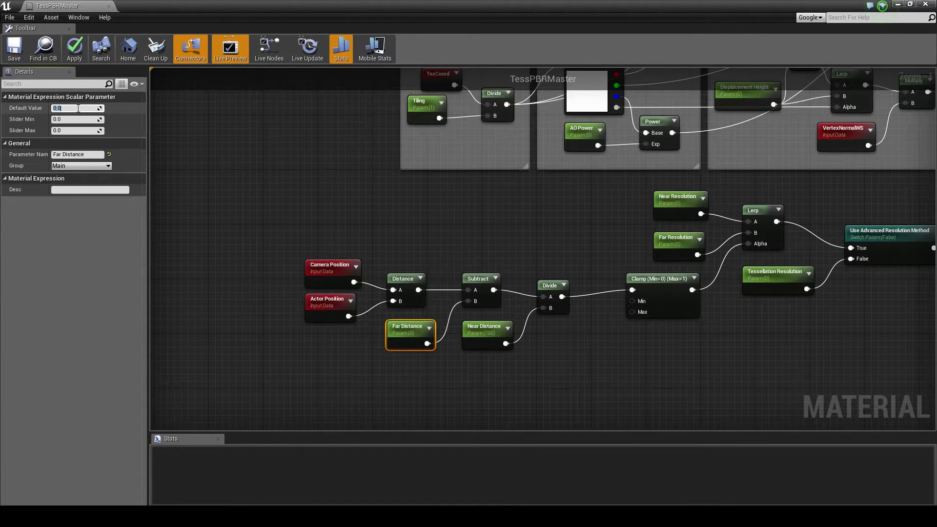
pyautogui.write('1000')
pyautogui.press('Return')
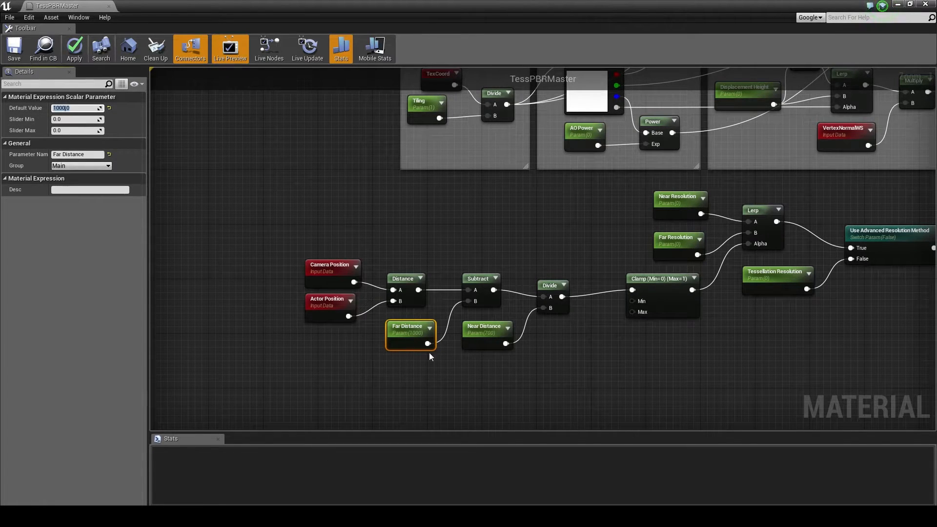
# Even out the spacing of the Subtract and Distance nodes and bring the distance chain closer to the Clamp node
pyautogui.moveTo(494, 298); pyautogui.dragTo(505, 297)
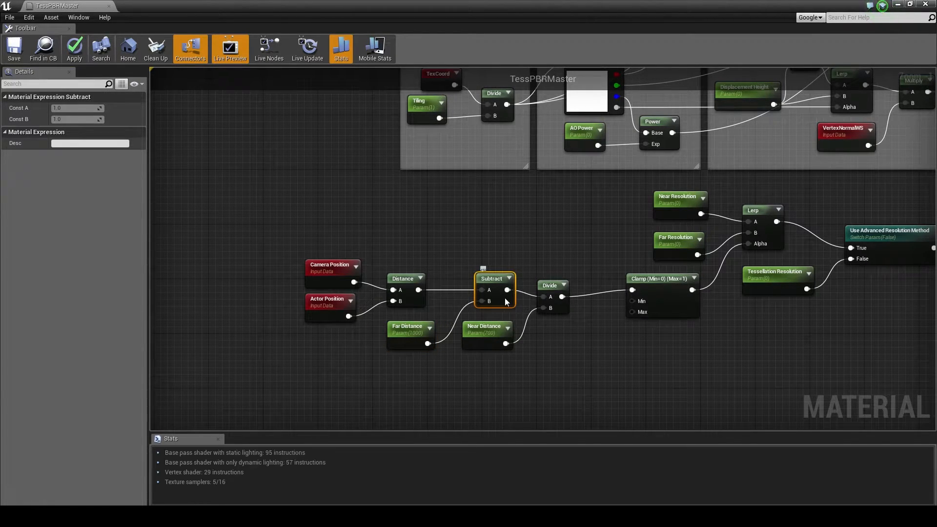
pyautogui.click(526, 348)
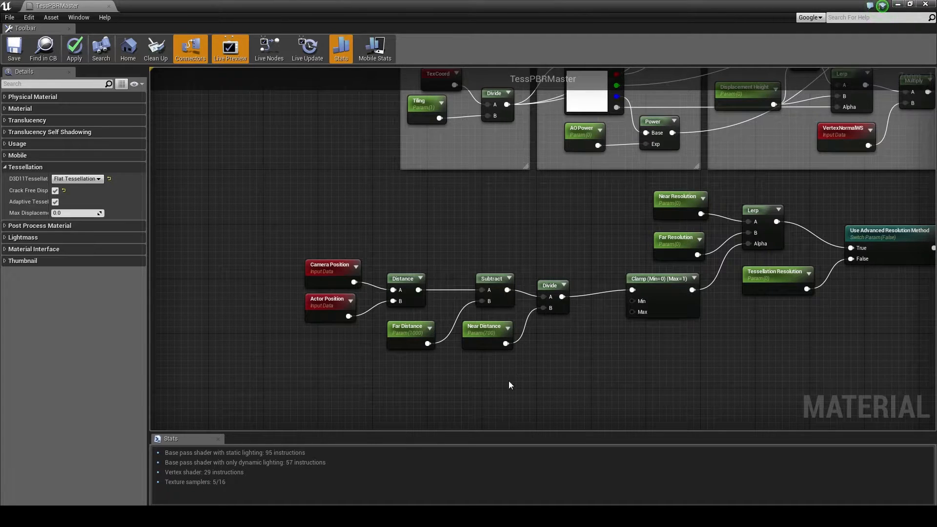
pyautogui.moveTo(418, 300); pyautogui.dragTo(426, 300)
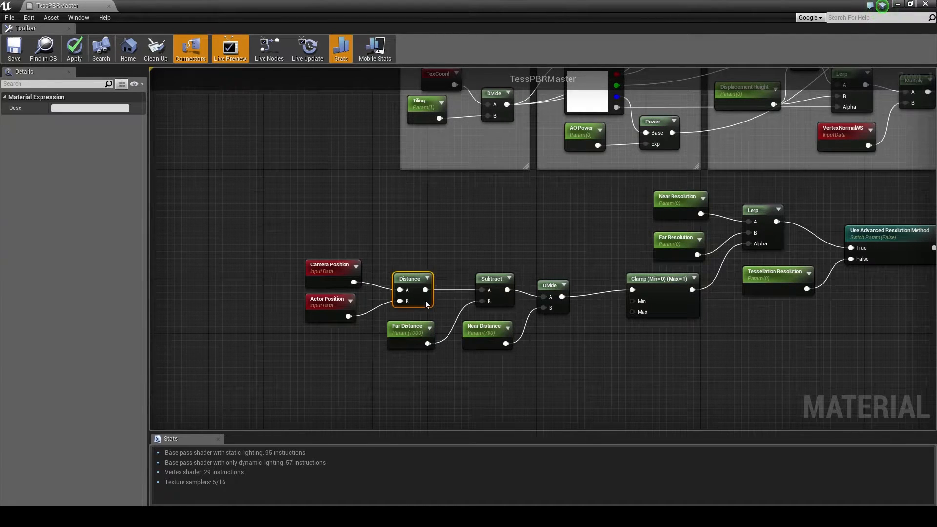
pyautogui.moveTo(636, 346); pyautogui.dragTo(553, 328, button='right')
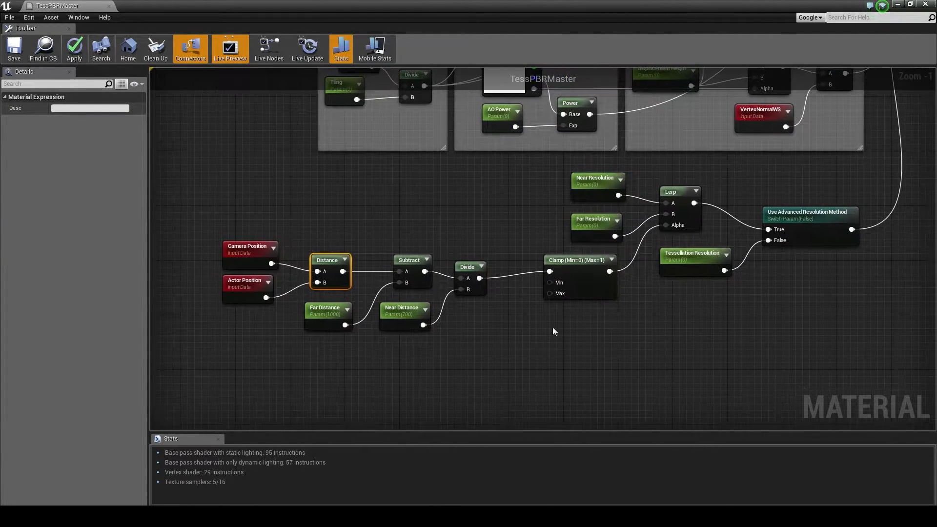
pyautogui.scroll(-2, 610, 320)
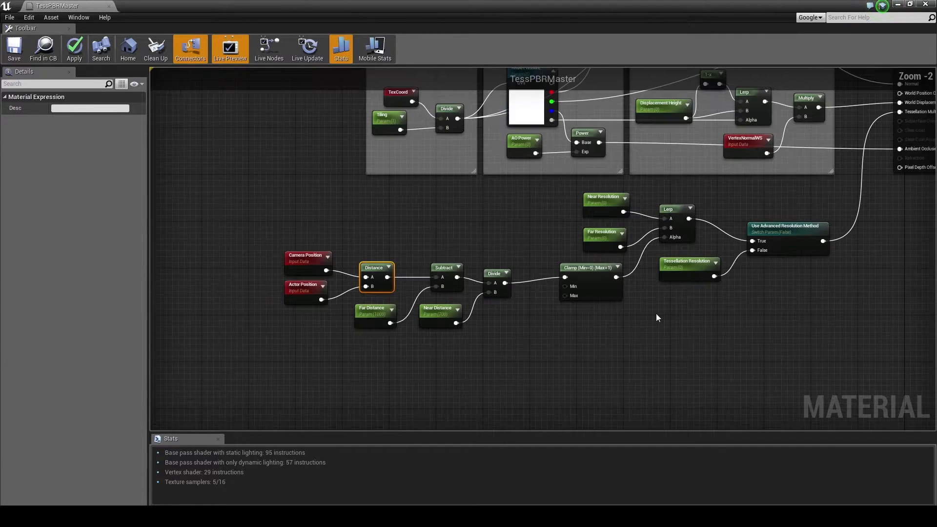
pyautogui.moveTo(753, 370); pyautogui.dragTo(351, 295)
pyautogui.click(641, 388)
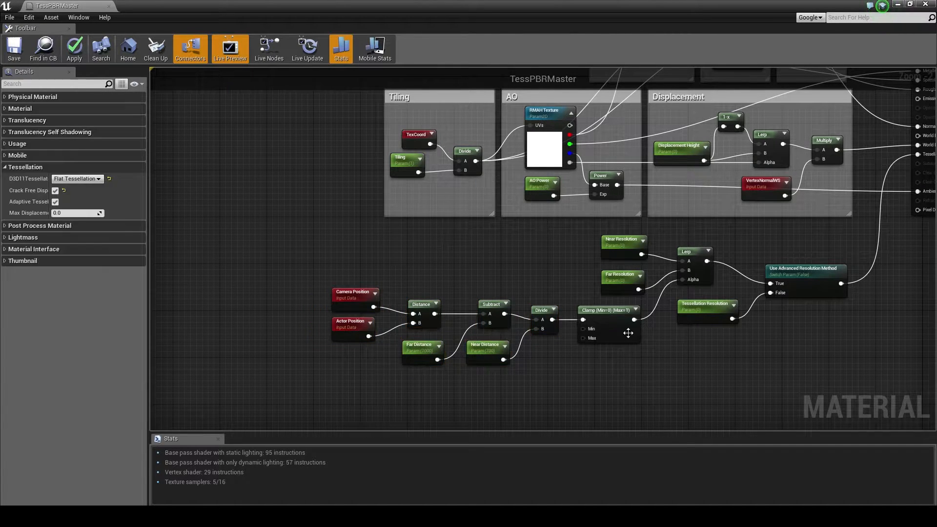
# Select Near Resolution, Far Resolution and the whole camera distance chain through Clamp, and shift them together closer to the Lerp
pyautogui.moveTo(694, 350); pyautogui.dragTo(645, 343, button='right')
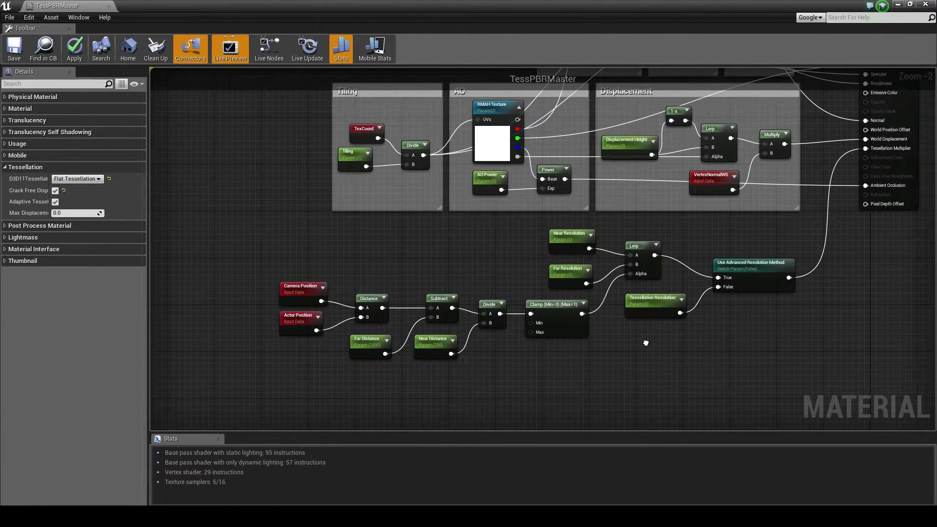
pyautogui.moveTo(570, 277); pyautogui.dragTo(567, 248)
pyautogui.keyDown('shift'); pyautogui.moveTo(312, 280); pyautogui.dragTo(568, 373); pyautogui.keyUp('shift')
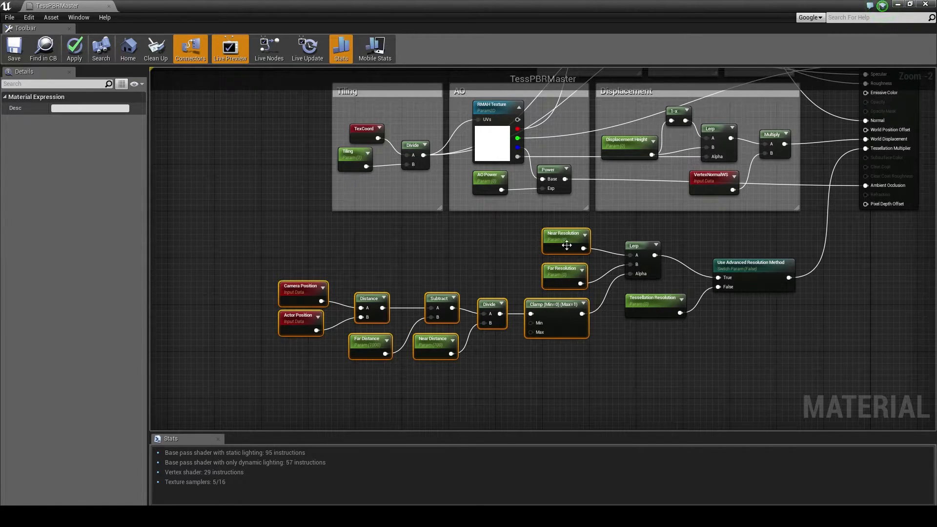
pyautogui.moveTo(568, 246); pyautogui.dragTo(573, 244)
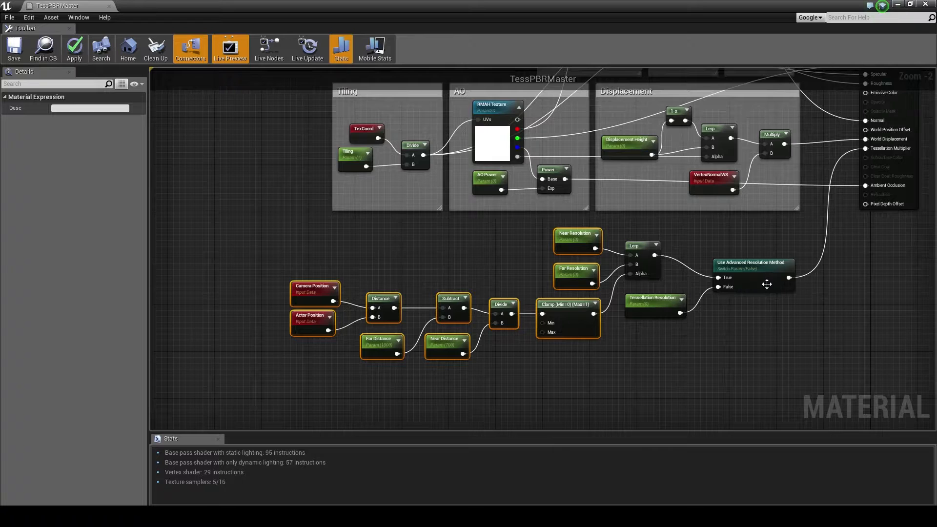
# Wrap all the tessellation resolution nodes in a comment box and position it just below the Tiling, AO and Displacement groups
pyautogui.moveTo(826, 384); pyautogui.dragTo(257, 226)
pyautogui.rightClick(387, 254)
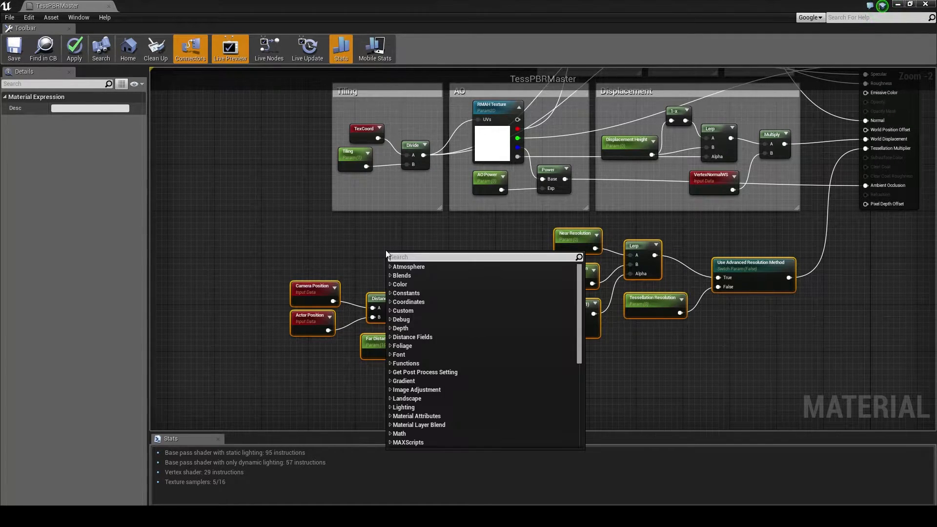
pyautogui.write('comm')
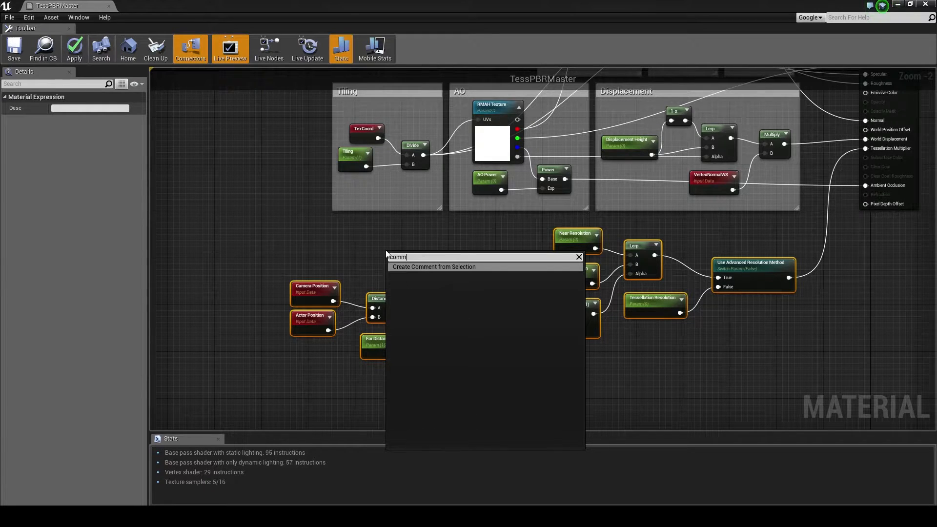
pyautogui.press('Return')
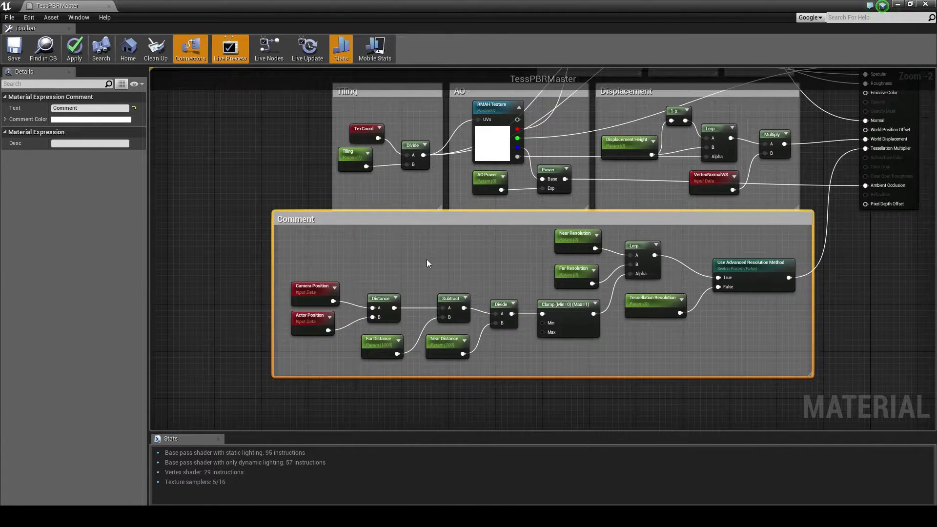
pyautogui.moveTo(493, 222); pyautogui.dragTo(482, 231)
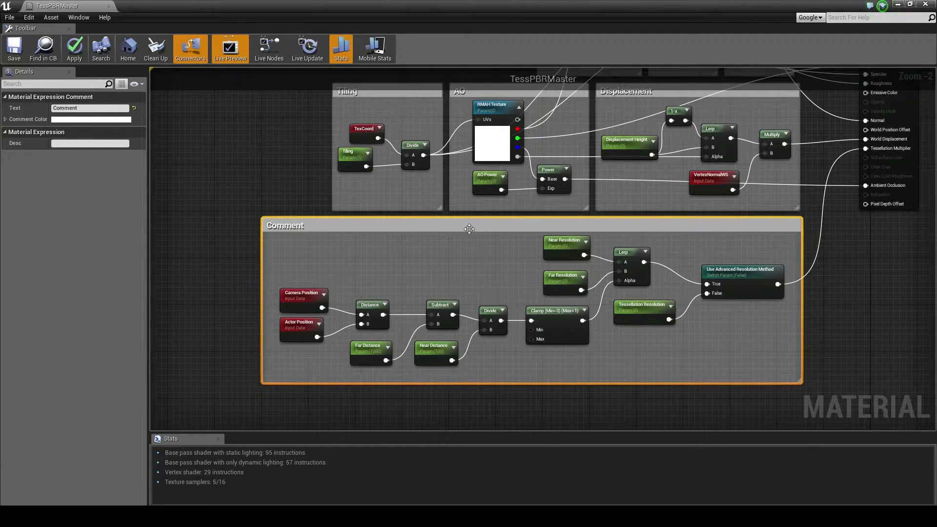
# Set the new comment box's text to "Tessellation Multiplier"
pyautogui.click(226, 242)
pyautogui.click(303, 223)
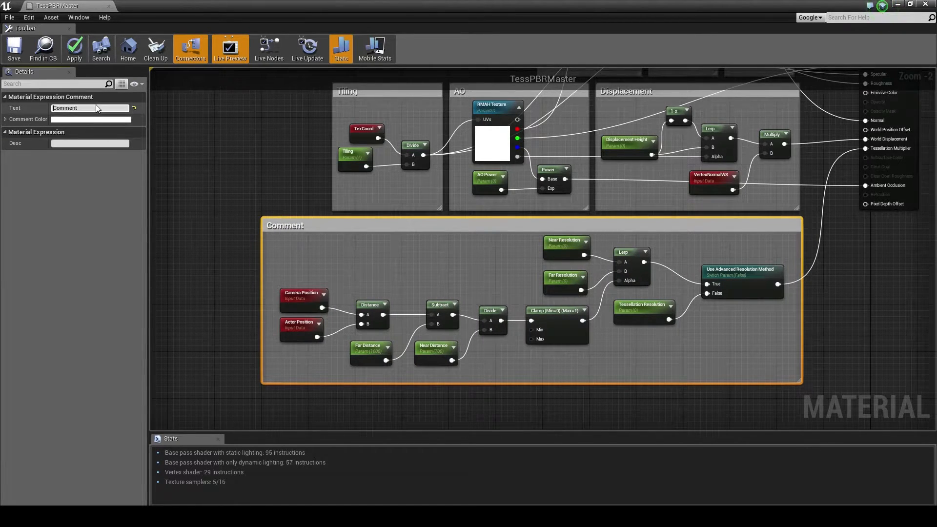
pyautogui.click(80, 108)
pyautogui.write('Tessellation Multiplier')
pyautogui.press('Return')
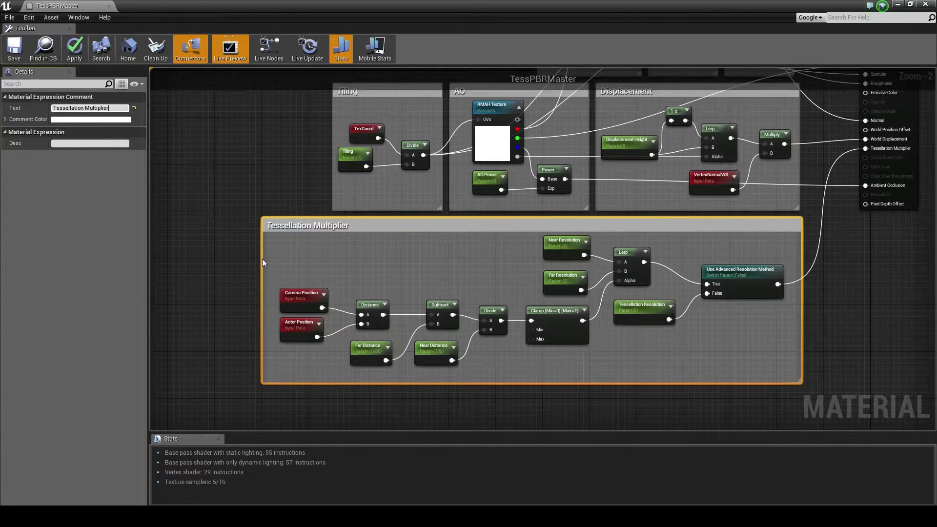
pyautogui.click(243, 175)
# Set the Near Resolution parameter's default value to 2 and save the material
pyautogui.moveTo(266, 171); pyautogui.dragTo(289, 214, button='right')
pyautogui.moveTo(499, 308); pyautogui.dragTo(463, 279, button='right')
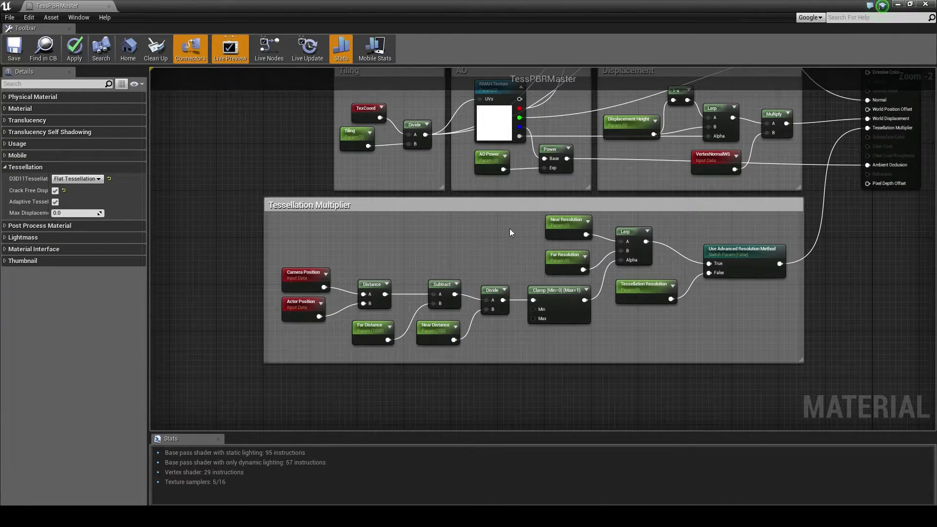
pyautogui.click(547, 225)
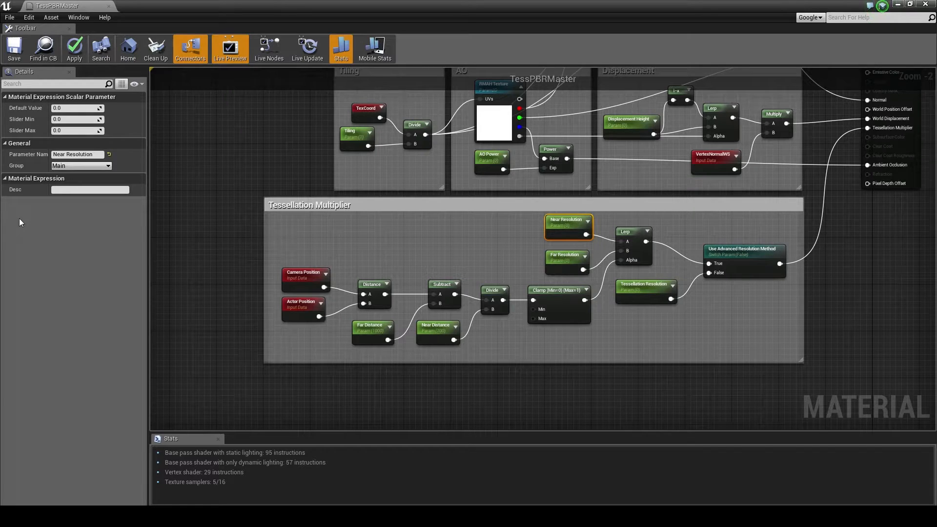
pyautogui.click(71, 108)
pyautogui.write('2')
pyautogui.press('Return')
pyautogui.click(557, 269)
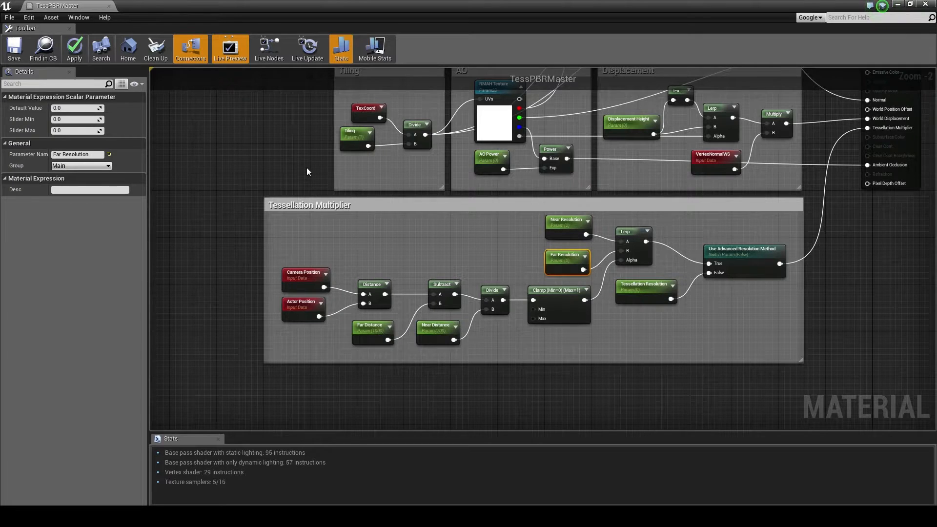
pyautogui.click(23, 54)
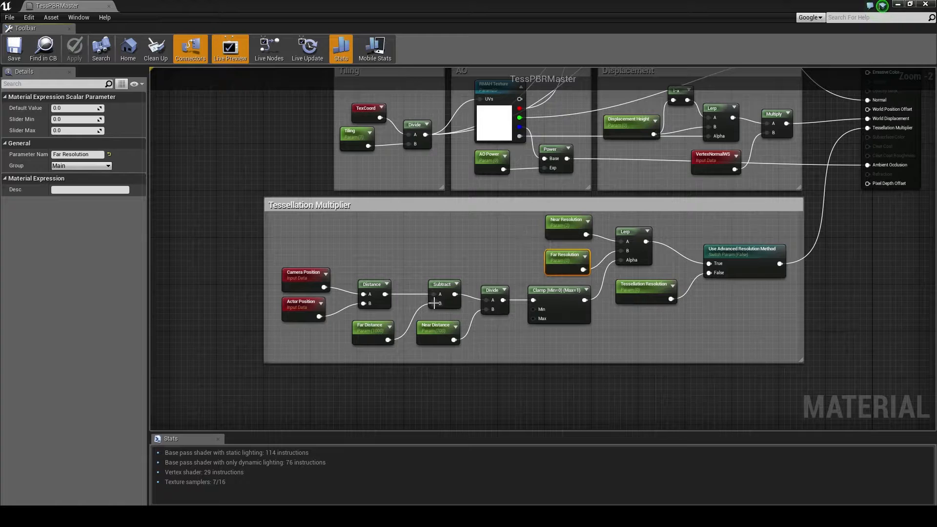
# Close the Stats panel to enlarge the material graph area
pyautogui.moveTo(320, 181); pyautogui.dragTo(402, 266, button='right')
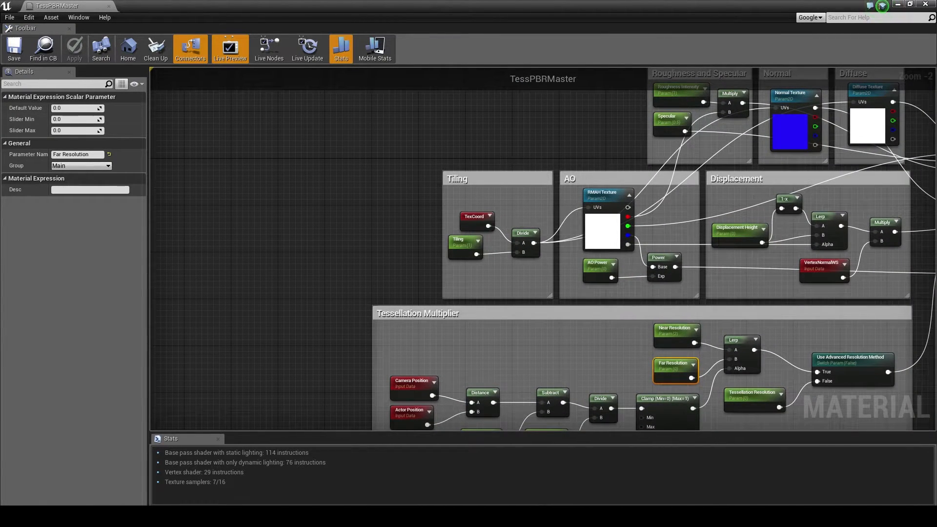
pyautogui.moveTo(460, 163); pyautogui.dragTo(438, 159, button='right')
pyautogui.scroll(-1, 420, 213)
pyautogui.scroll(-1, 420, 213)
pyautogui.moveTo(387, 202); pyautogui.dragTo(478, 222, button='right')
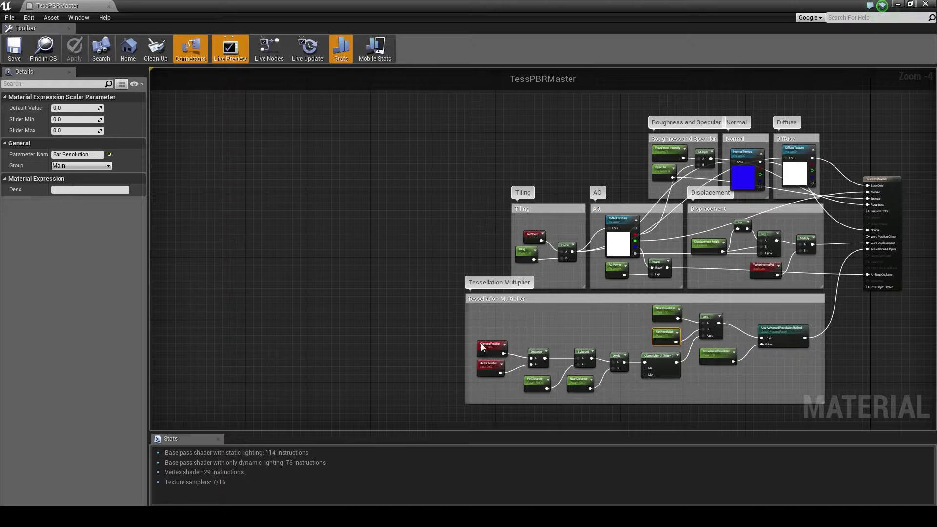
pyautogui.click(218, 439)
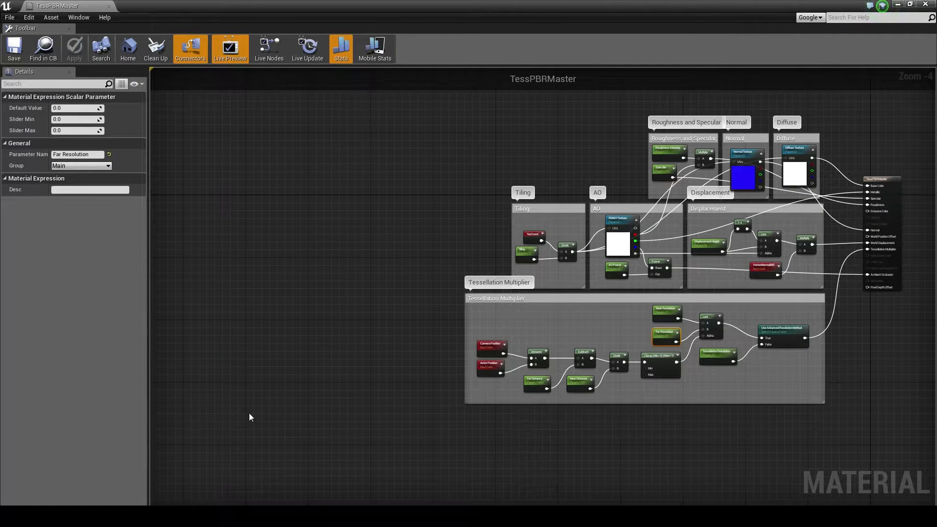
# Select the complete Tessellation Multiplier group, including its comment box and every node inside it
pyautogui.scroll(1, 355, 387)
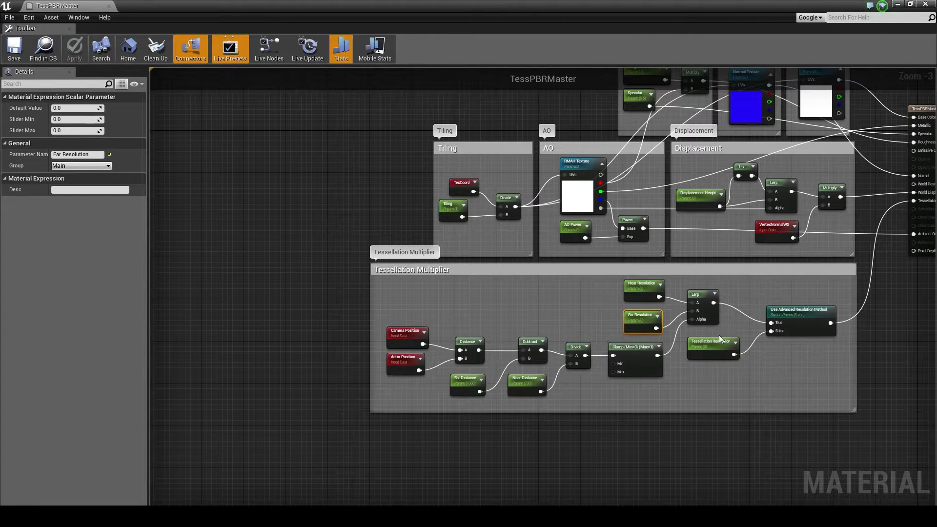
pyautogui.moveTo(590, 303); pyautogui.dragTo(541, 311, button='right')
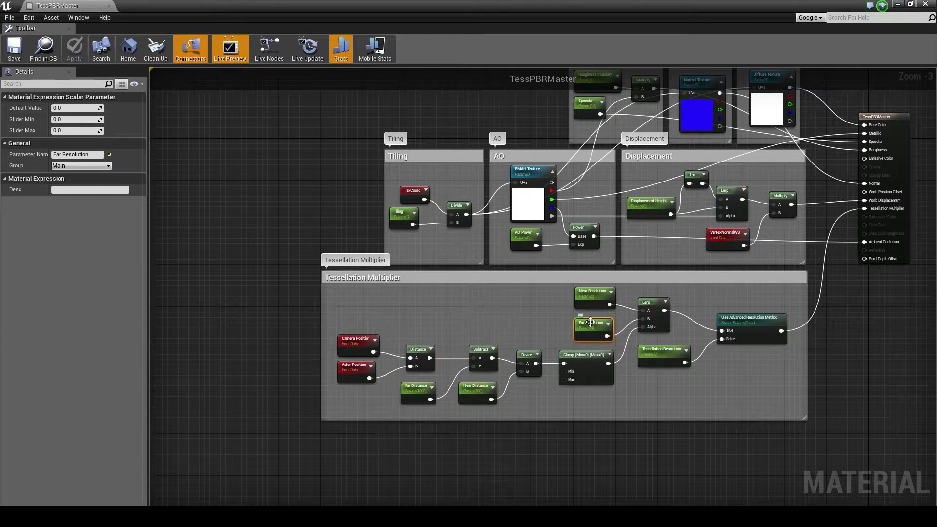
pyautogui.moveTo(513, 292); pyautogui.dragTo(562, 362, button='right')
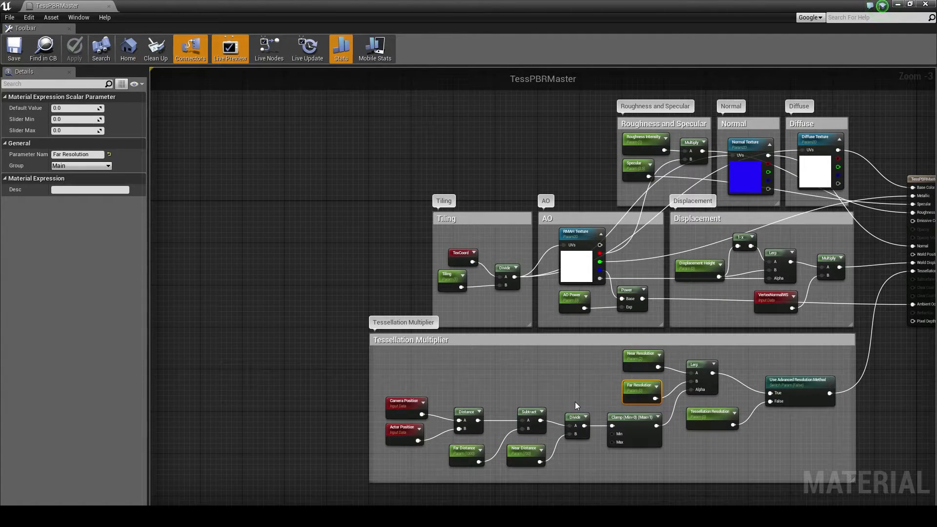
pyautogui.moveTo(533, 387)
pyautogui.mouseDown(button='right')
pyautogui.moveTo(551, 390)
pyautogui.moveTo(540, 384)
pyautogui.mouseUp(button='right')
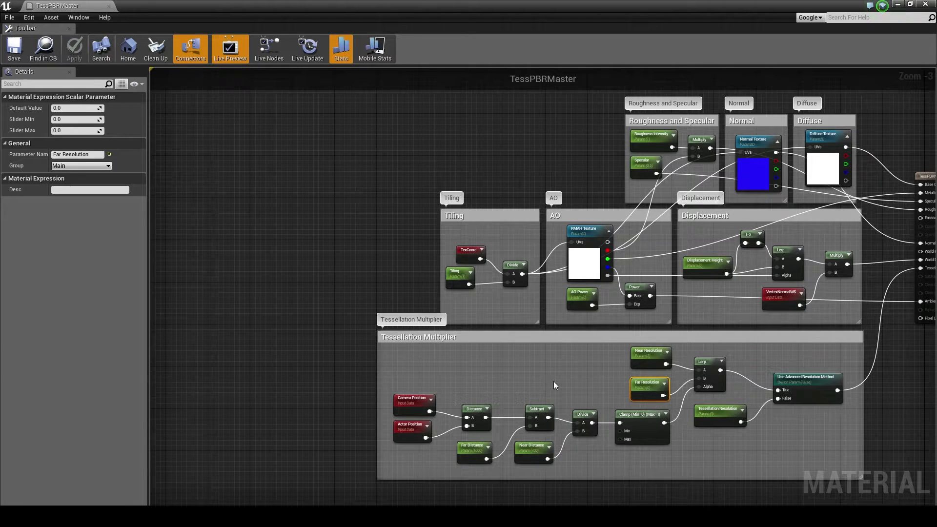
pyautogui.scroll(-1, 553, 381)
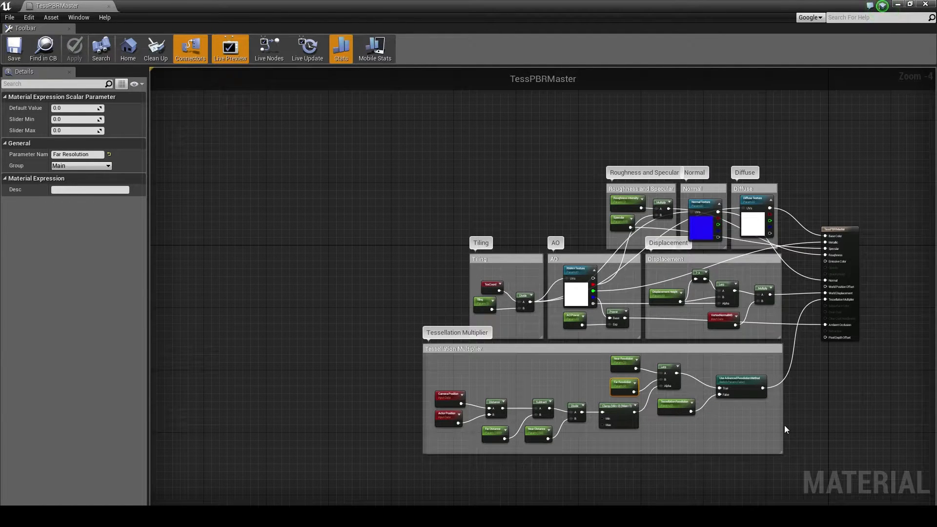
pyautogui.moveTo(785, 464); pyautogui.dragTo(408, 342)
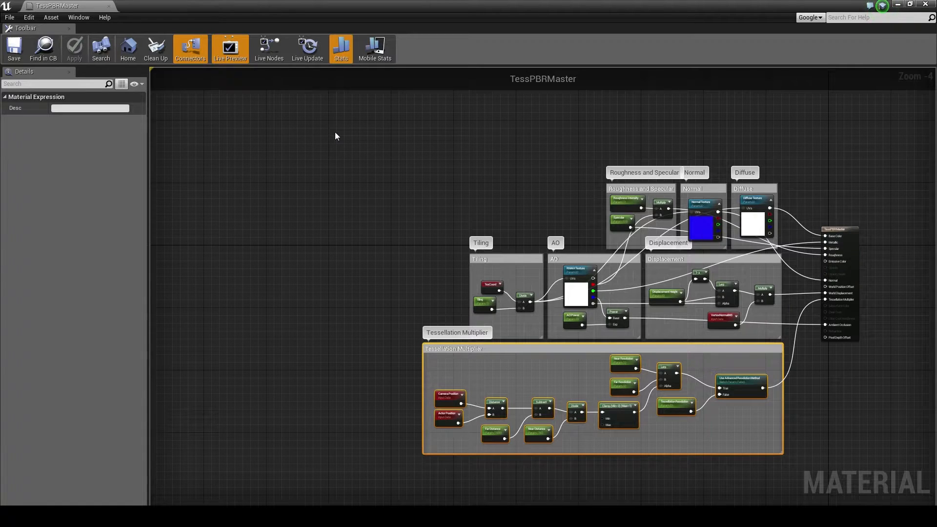
# Paste a copy of the Tessellation Multiplier group above the existing groups and set its comment text to "Height Fade"
pyautogui.hotkey('ctrl', 'v')
pyautogui.moveTo(520, 128); pyautogui.dragTo(566, 171)
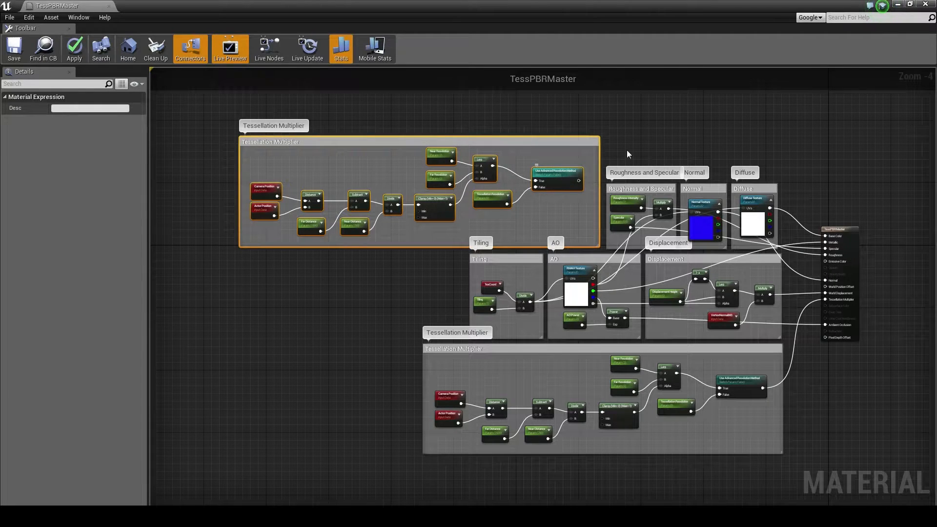
pyautogui.click(468, 135)
pyautogui.click(426, 143)
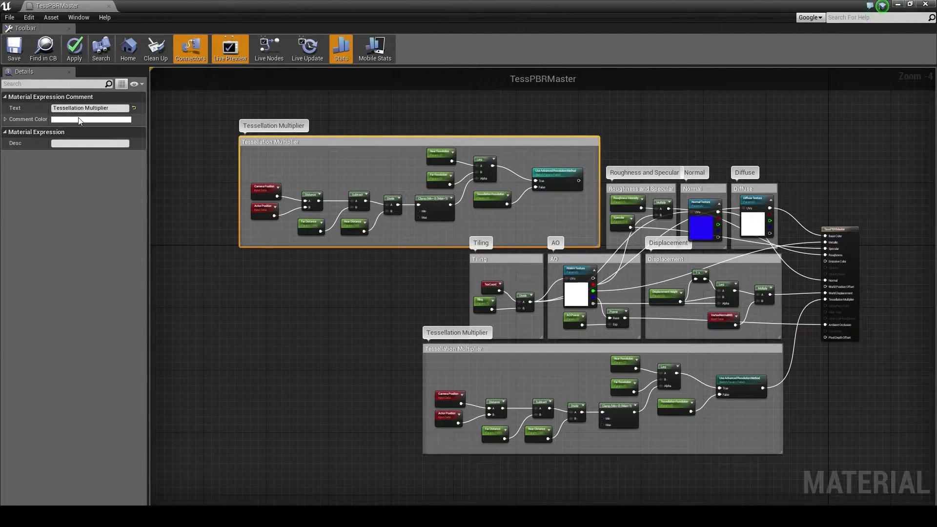
pyautogui.click(106, 108)
pyautogui.write('Height Fade')
pyautogui.press('Return')
# Rename the copied Use Advanced Resolution Method switch in the Height Fade group to "Use Height Fade"
pyautogui.scroll(2, 549, 147)
pyautogui.moveTo(624, 265); pyautogui.dragTo(621, 245, button='right')
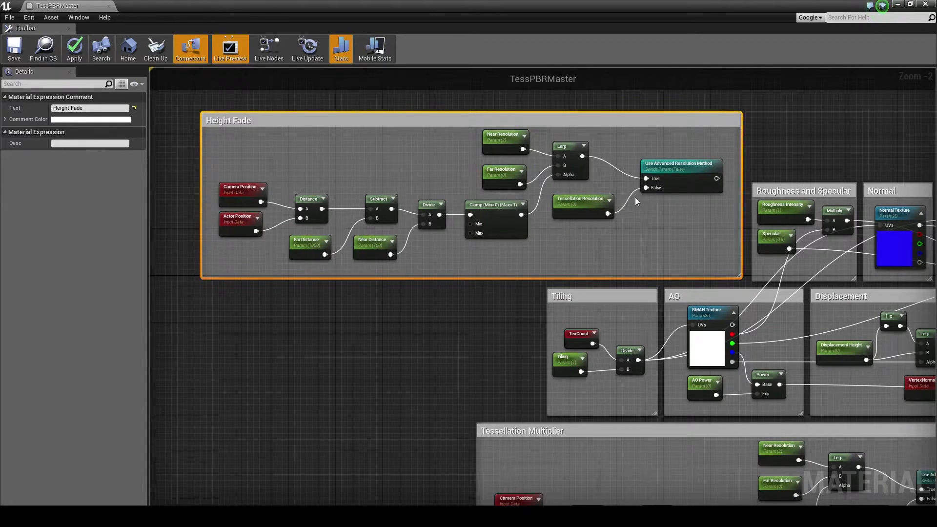
pyautogui.click(676, 176)
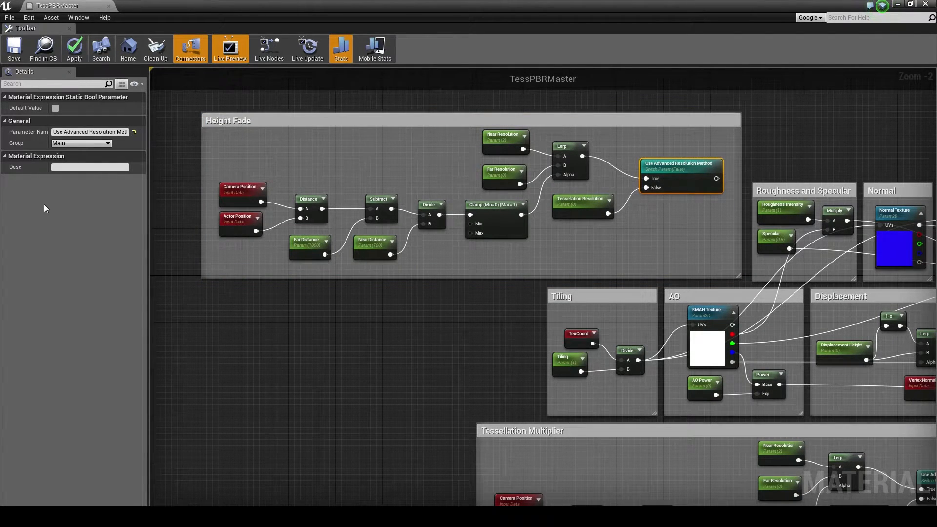
pyautogui.click(65, 133)
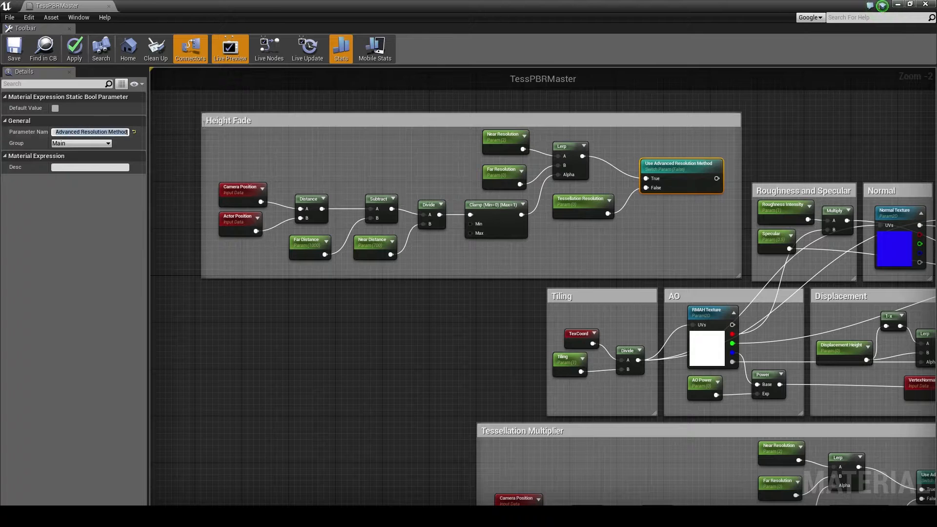
pyautogui.write('Use Height Fade')
pyautogui.press('Return')
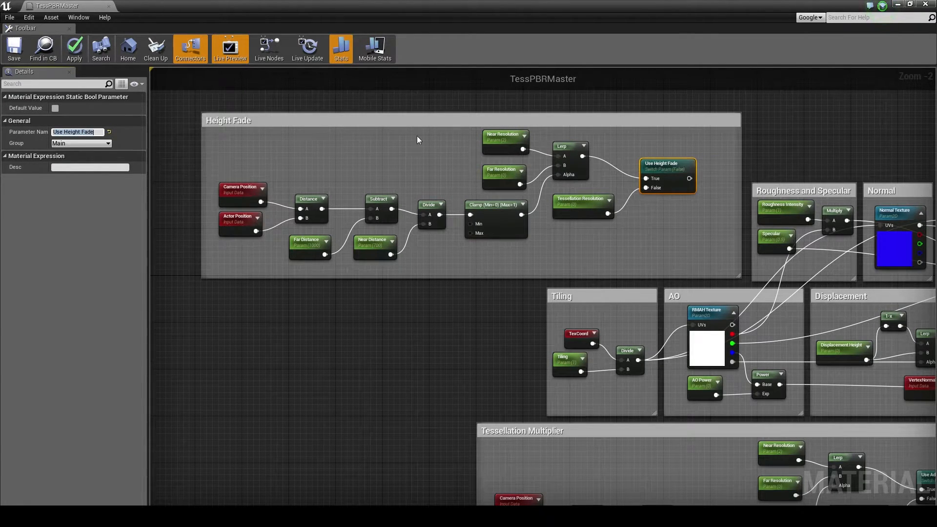
# Replace the Height Fade group's Tessellation Resolution parameter with a constant of 1 connected to the False input of Use Height Fade
pyautogui.scroll(1, 727, 188)
pyautogui.scroll(1, 719, 244)
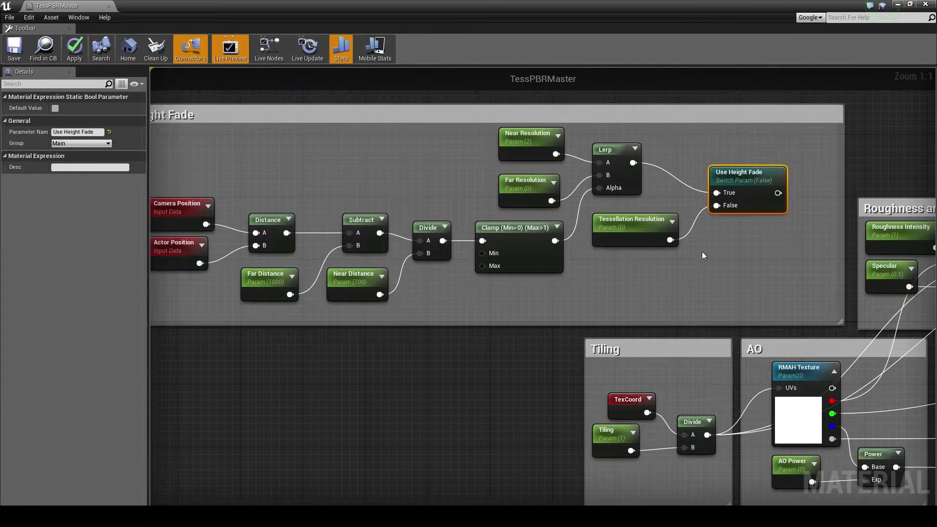
pyautogui.click(628, 244)
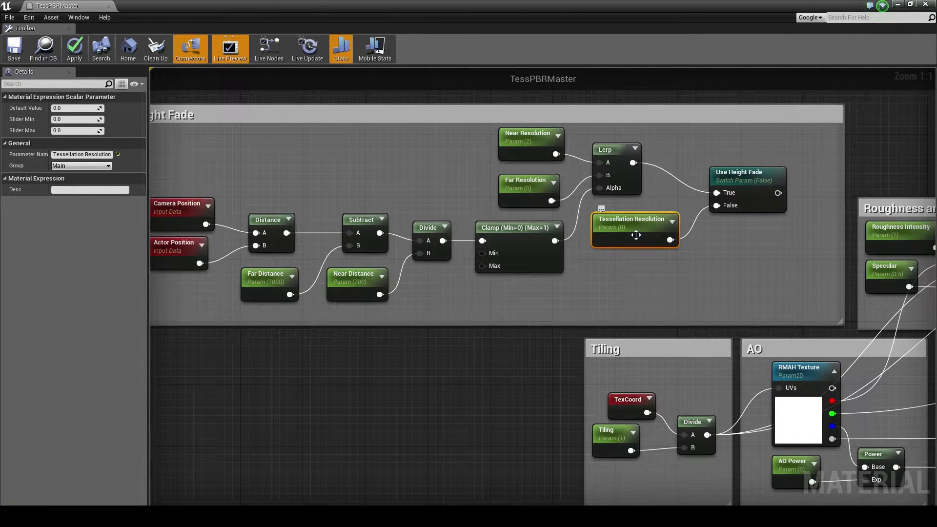
pyautogui.moveTo(629, 241); pyautogui.dragTo(577, 271, button='right')
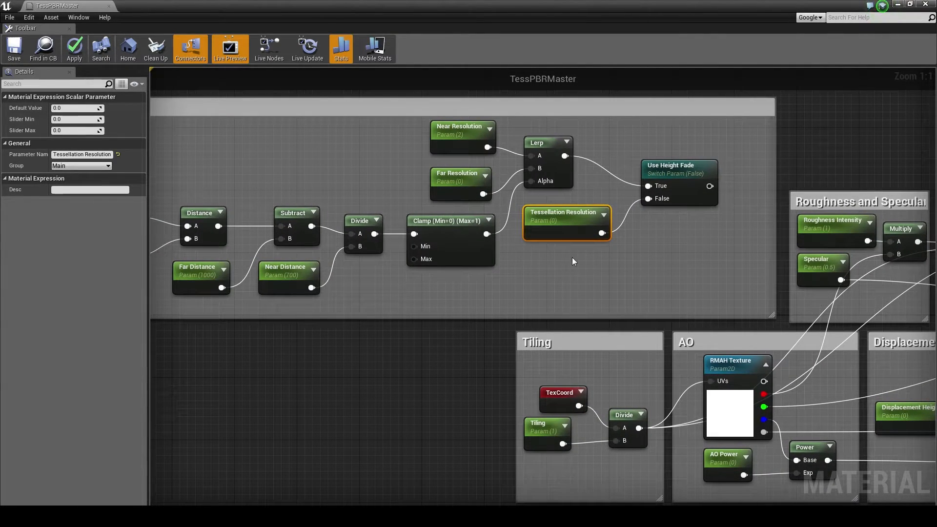
pyautogui.click(551, 258)
pyautogui.click(601, 232)
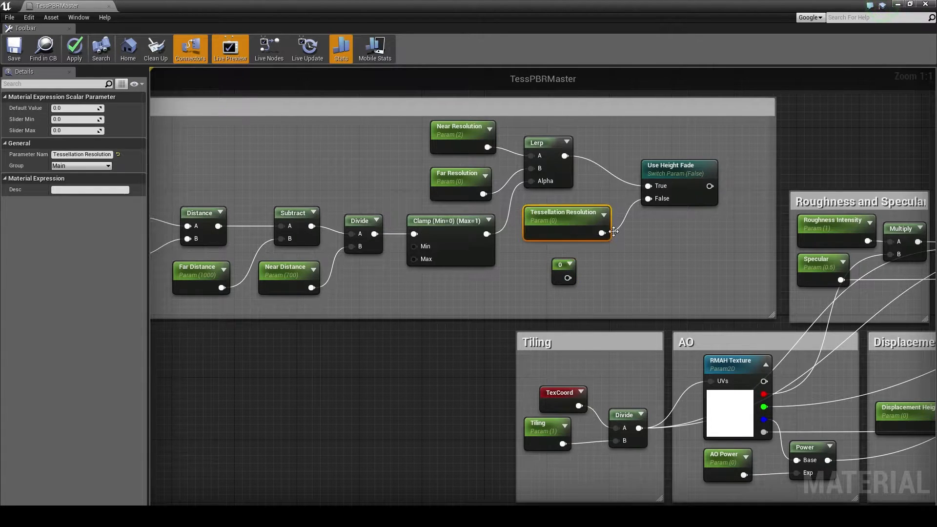
pyautogui.press('Delete')
pyautogui.moveTo(649, 198); pyautogui.dragTo(556, 219)
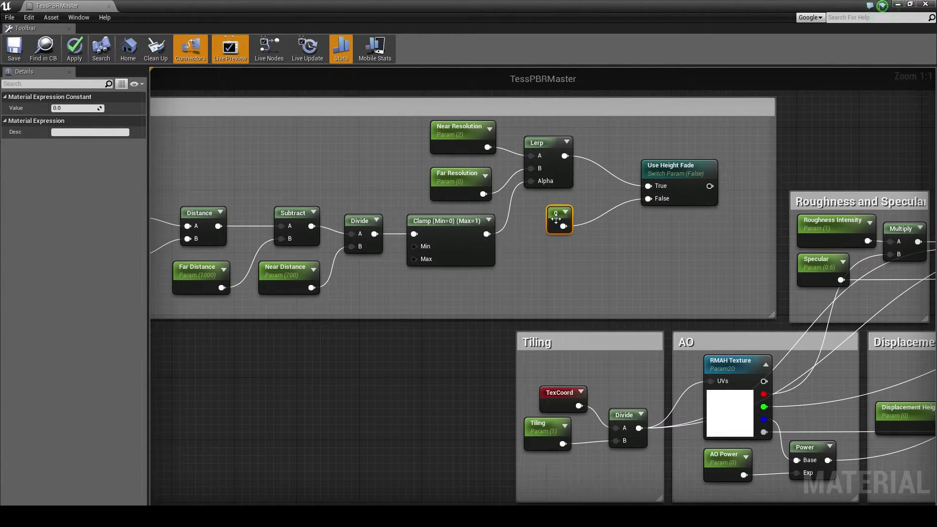
pyautogui.click(73, 108)
pyautogui.write('1')
# Rename the Height Fade group's Near Resolution and Far Resolution parameters to "Near Height" and "Far Height"
pyautogui.moveTo(623, 218); pyautogui.dragTo(685, 221, button='right')
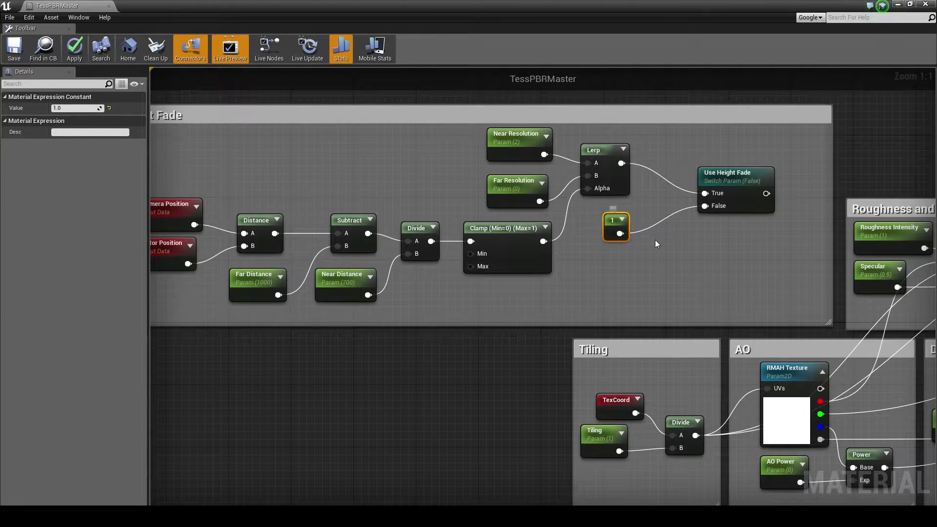
pyautogui.moveTo(612, 279); pyautogui.dragTo(412, 244, button='right')
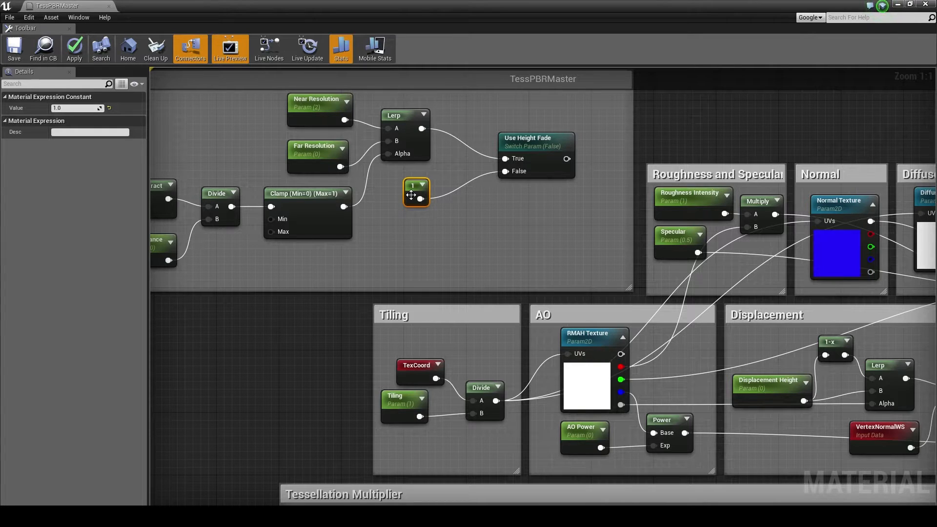
pyautogui.moveTo(394, 232); pyautogui.dragTo(442, 276, button='right')
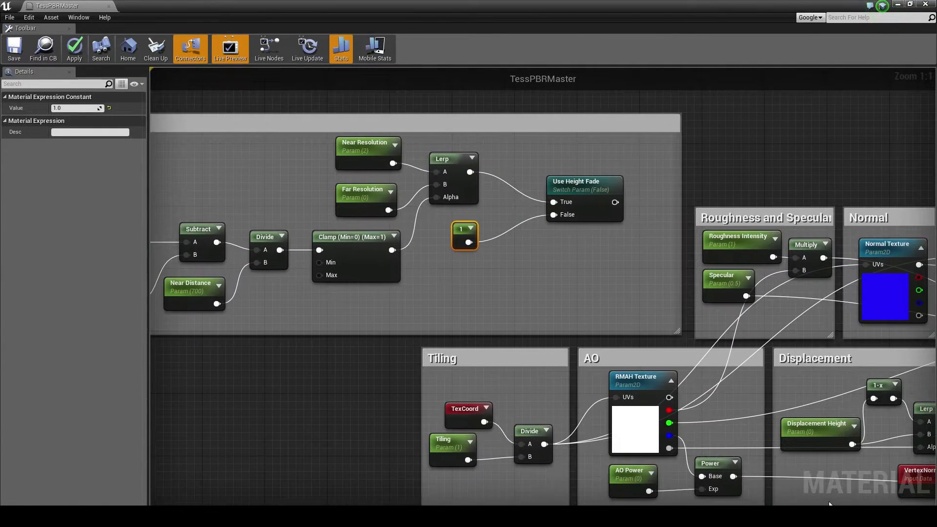
pyautogui.moveTo(504, 268); pyautogui.dragTo(675, 315, button='right')
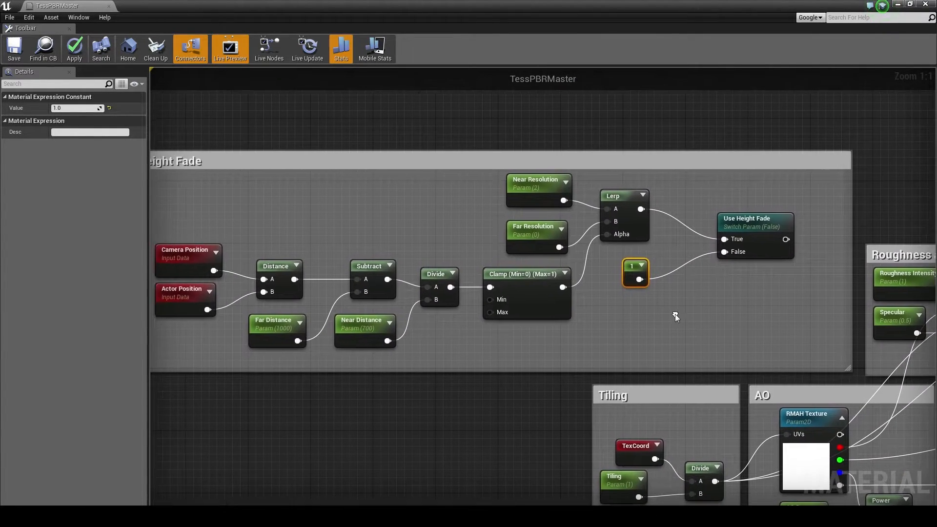
pyautogui.click(524, 190)
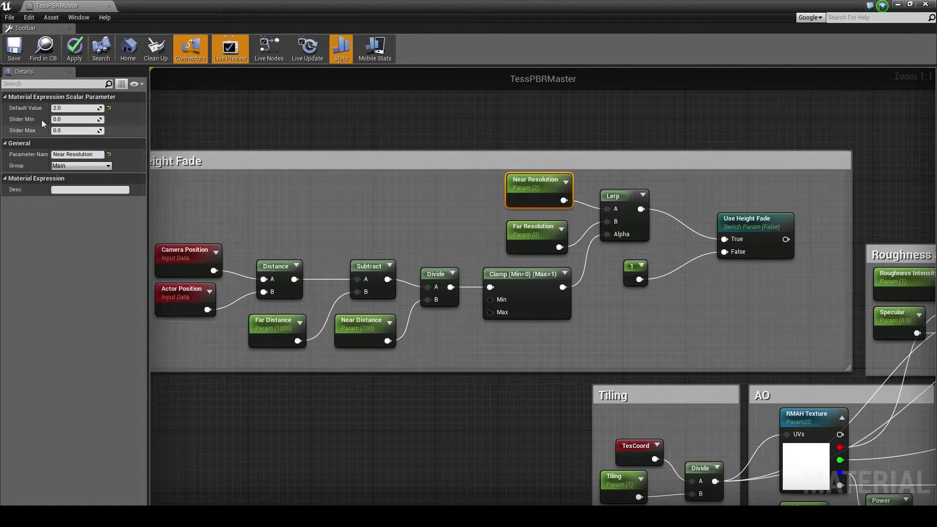
pyautogui.doubleClick(73, 155)
pyautogui.write('Height')
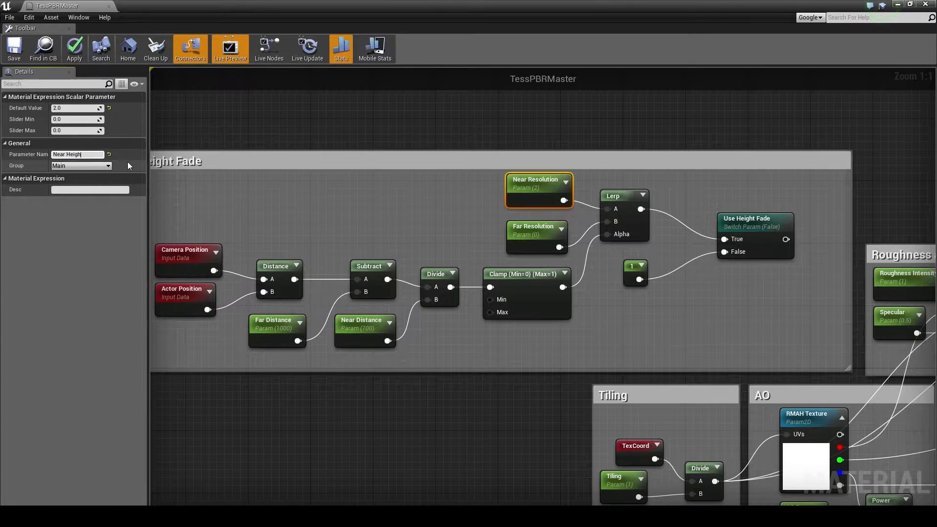
pyautogui.press('Return')
pyautogui.click(511, 240)
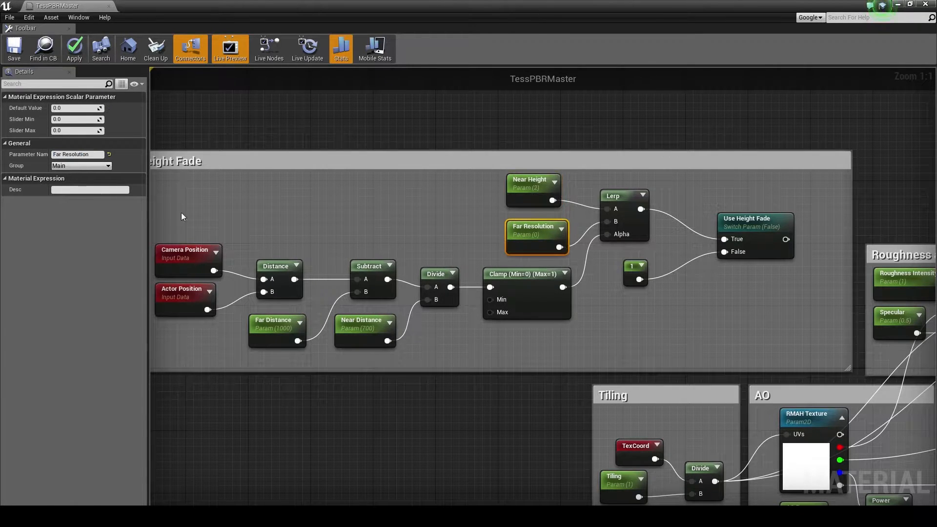
pyautogui.doubleClick(75, 155)
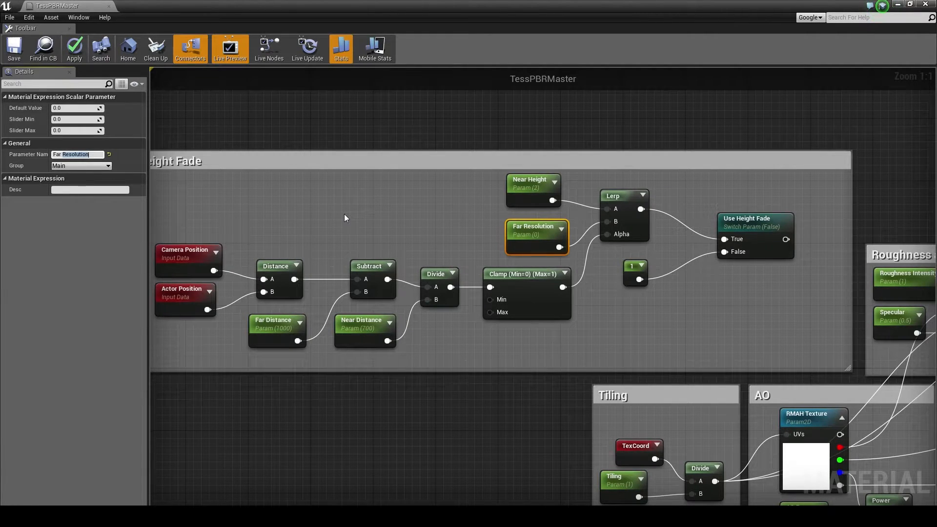
pyautogui.write('Height')
pyautogui.press('Return')
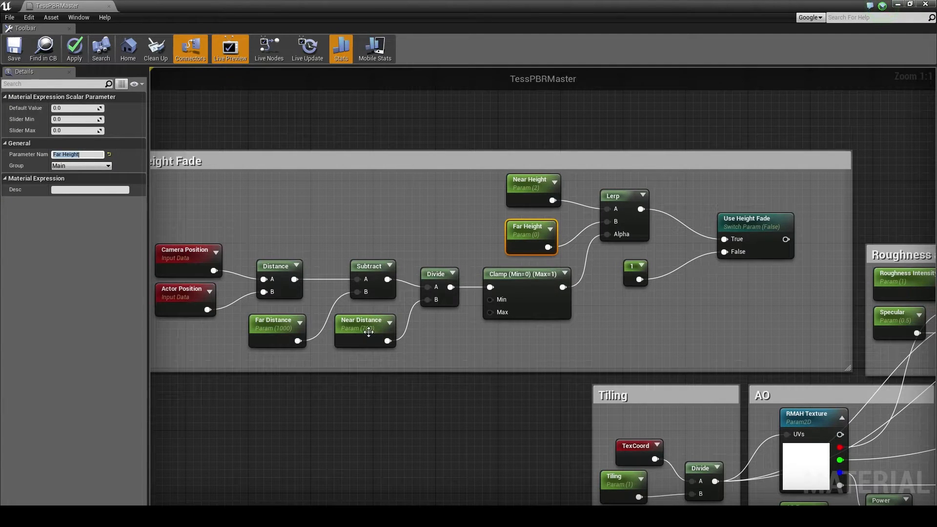
# Rename the group's distance parameters to "Near Height Distance" and "Far Height Distance", and space the two nodes apart
pyautogui.click(369, 334)
pyautogui.click(69, 154)
pyautogui.click(66, 154)
pyautogui.write('Height')
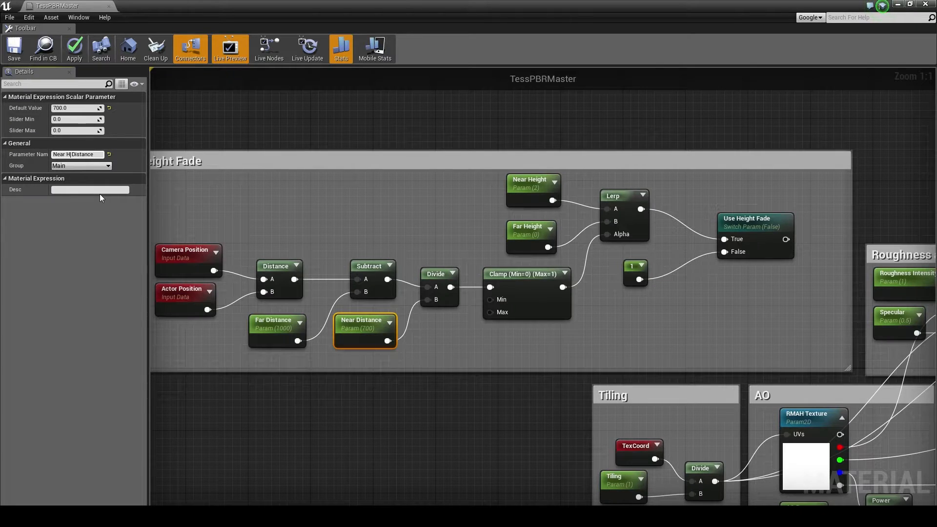
pyautogui.press('Return')
pyautogui.click(269, 326)
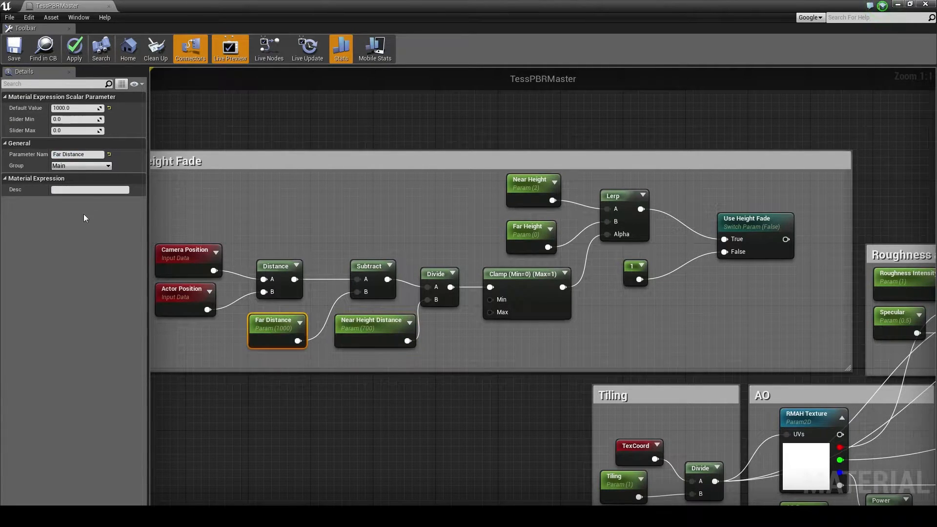
pyautogui.click(66, 155)
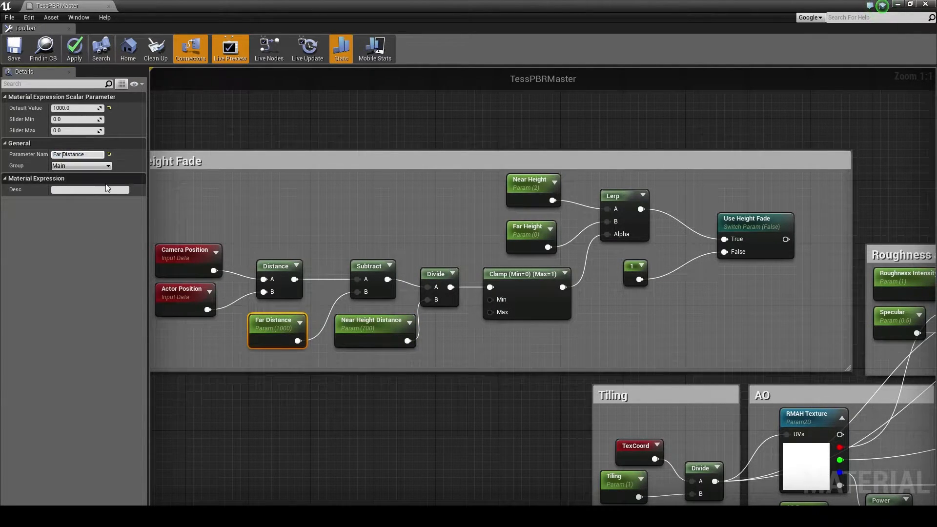
pyautogui.write('Height')
pyautogui.press('Return')
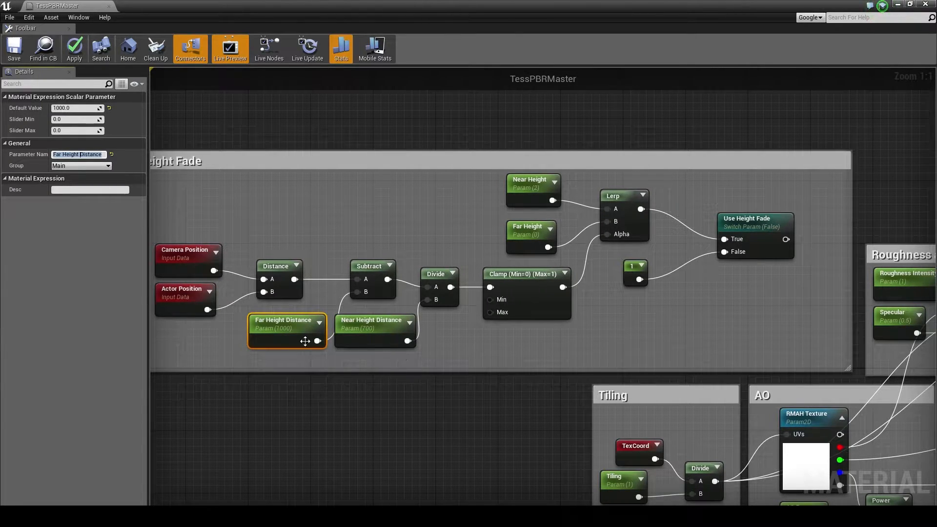
pyautogui.moveTo(291, 335); pyautogui.dragTo(275, 335)
# Review the settings of the near and far height parameters and their matching height distance parameters
pyautogui.moveTo(385, 360); pyautogui.dragTo(260, 324)
pyautogui.click(484, 189)
pyautogui.click(532, 188)
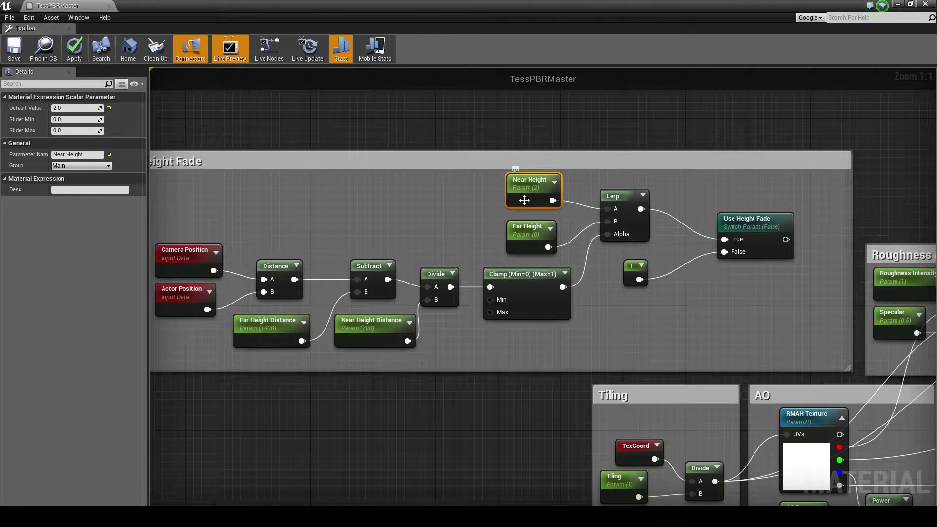
pyautogui.click(355, 341)
pyautogui.click(531, 240)
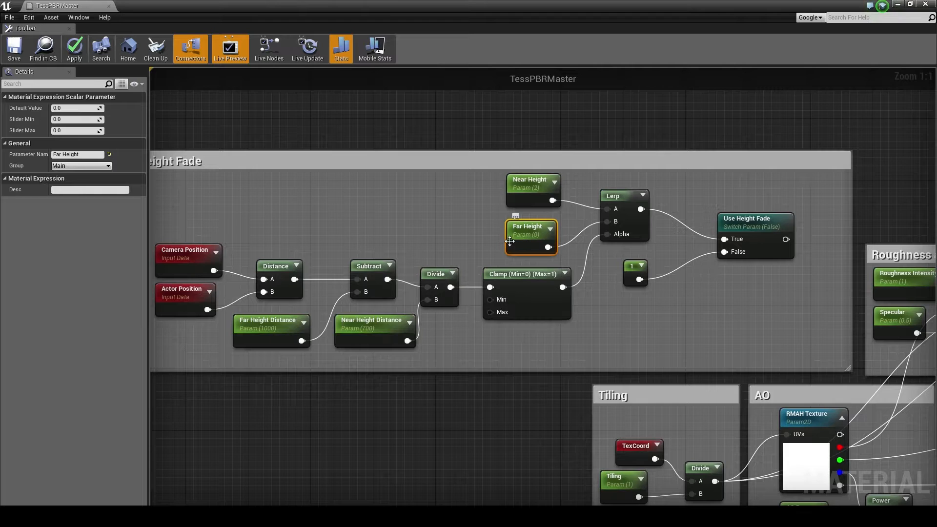
pyautogui.click(265, 338)
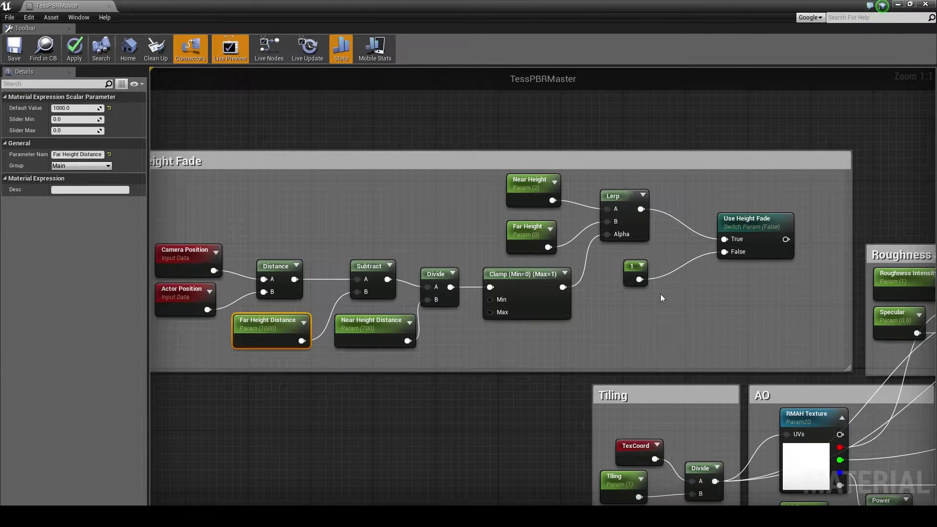
# Add a new Multiply node directly below the existing Multiply in the Displacement group
pyautogui.moveTo(611, 335); pyautogui.dragTo(624, 309, button='right')
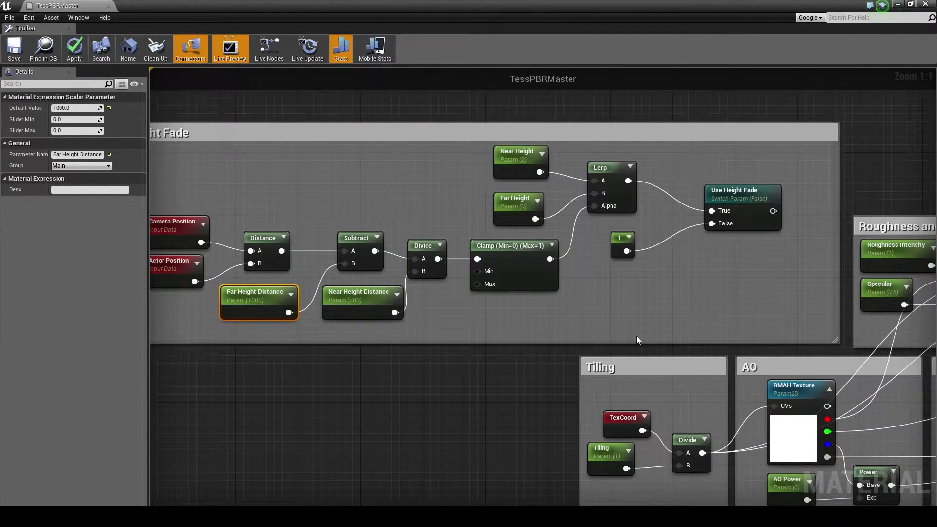
pyautogui.moveTo(741, 275); pyautogui.dragTo(412, 268, button='right')
pyautogui.scroll(-2, 424, 268)
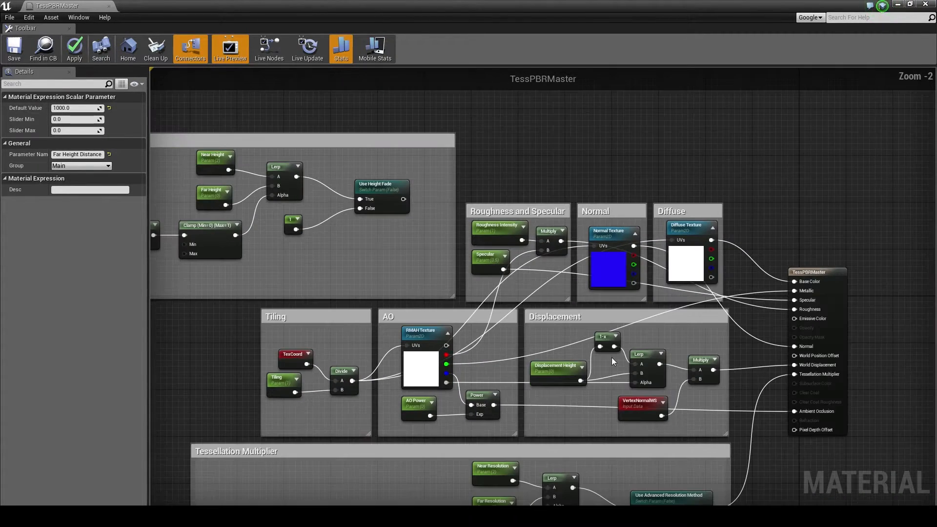
pyautogui.moveTo(706, 413); pyautogui.dragTo(696, 367, button='right')
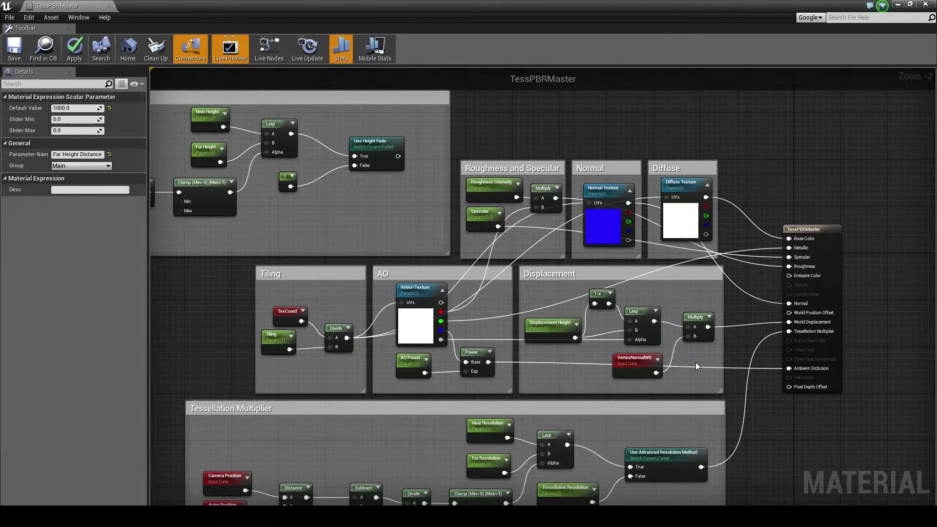
pyautogui.click(696, 362)
pyautogui.scroll(2, 696, 362)
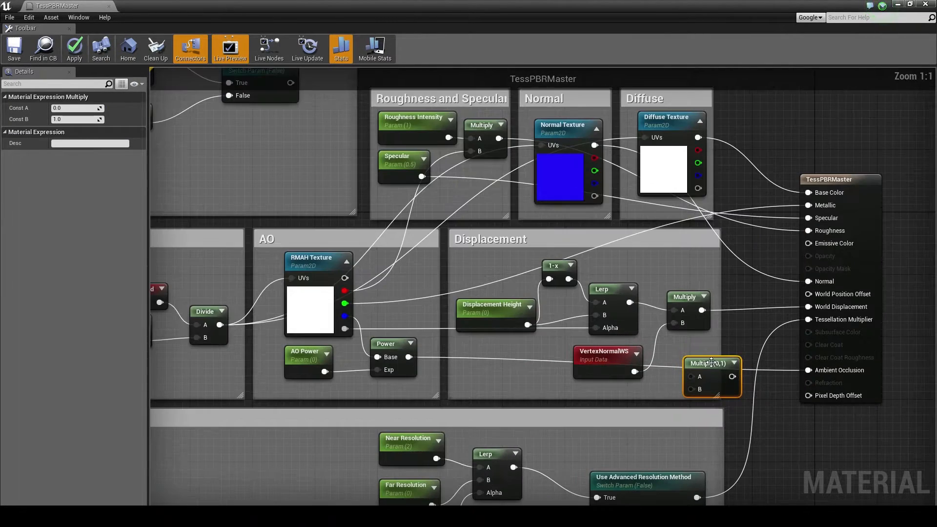
pyautogui.moveTo(691, 360); pyautogui.dragTo(685, 351)
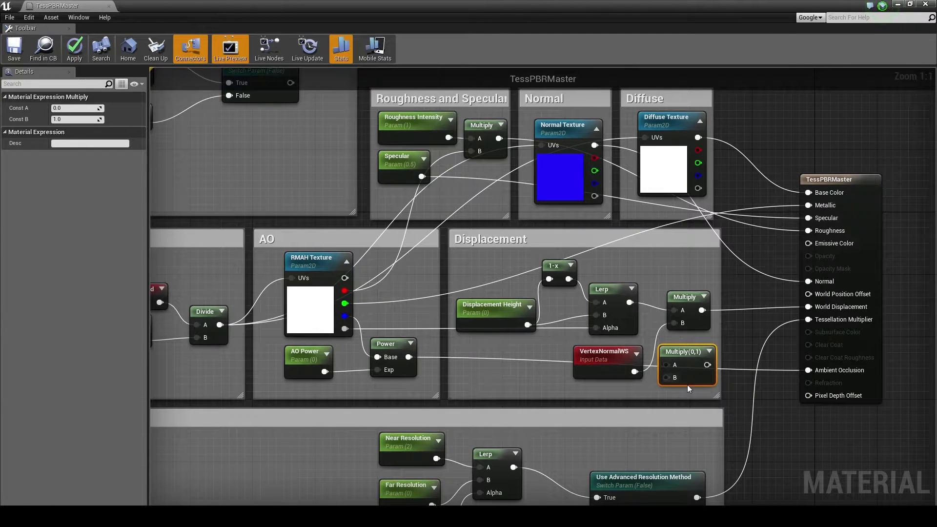
# Feed the existing displacement Multiply and Use Height Fade into the new Multiply, and route its output to World Displacement
pyautogui.moveTo(832, 306); pyautogui.dragTo(703, 310)
pyautogui.moveTo(667, 377); pyautogui.dragTo(290, 136)
pyautogui.moveTo(261, 241); pyautogui.dragTo(550, 237, button='right')
pyautogui.scroll(-3, 550, 238)
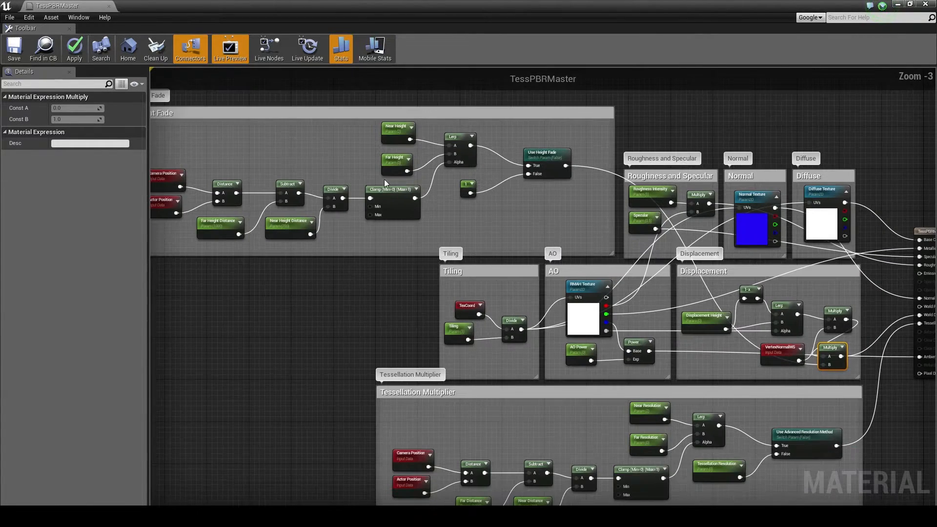
pyautogui.scroll(-2, 532, 285)
pyautogui.moveTo(532, 285); pyautogui.dragTo(578, 260, button='right')
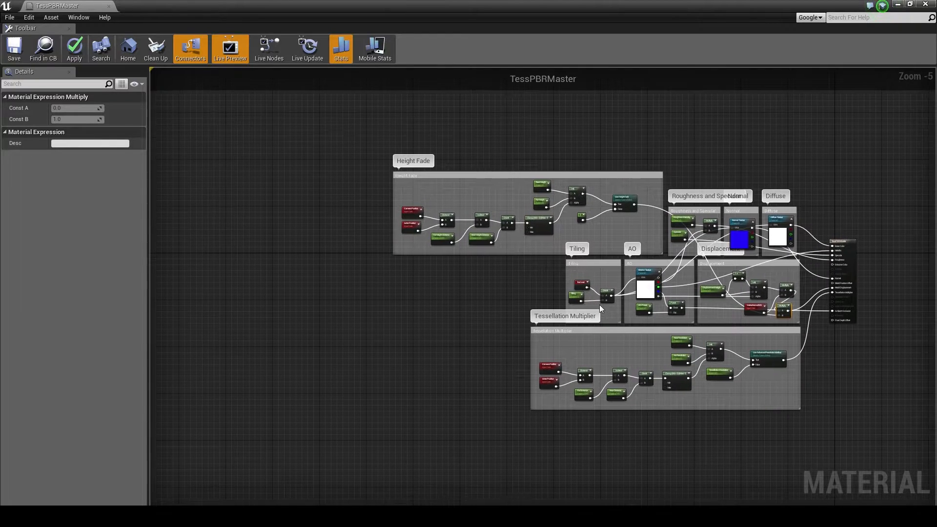
pyautogui.scroll(3, 564, 263)
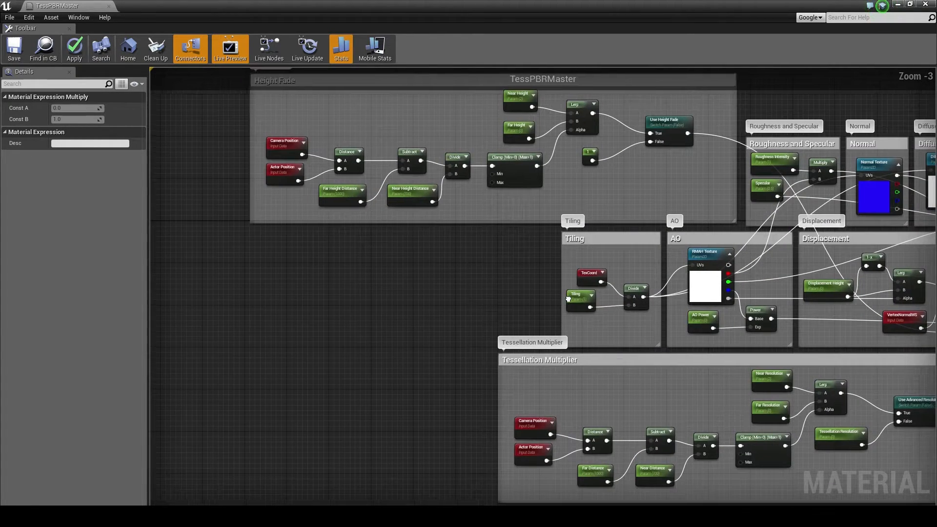
# Save the TessPBRMaster material with the new height fade network applied
pyautogui.scroll(-2, 481, 264)
pyautogui.scroll(1, 481, 264)
pyautogui.moveTo(475, 265); pyautogui.dragTo(450, 259, button='right')
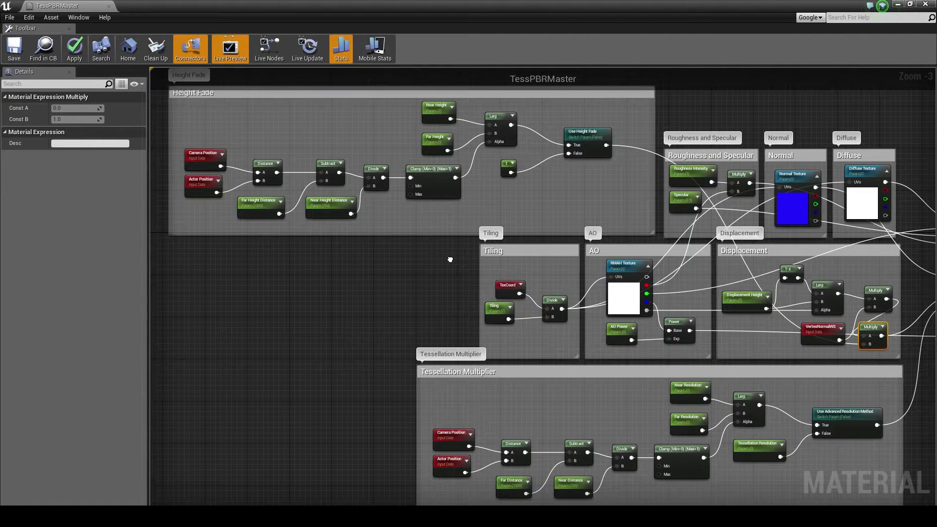
pyautogui.click(13, 49)
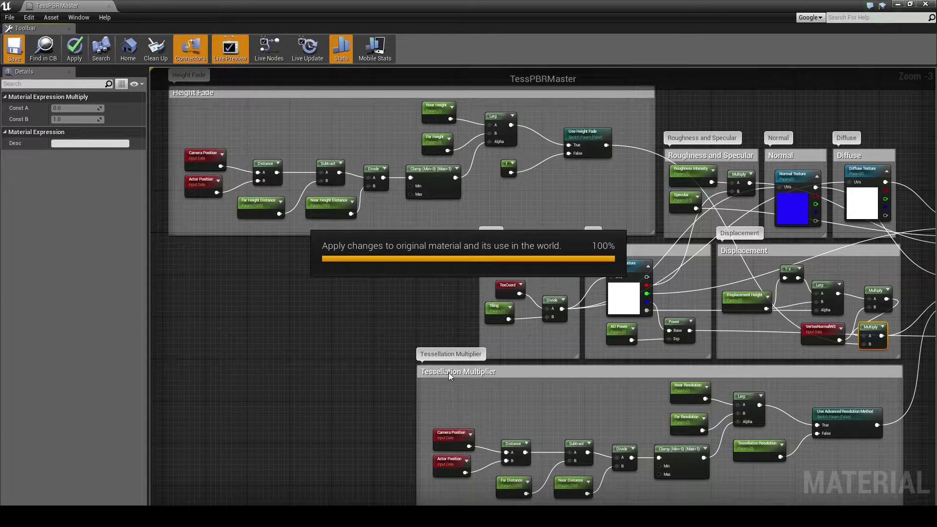
# Add a CustomRotator function node in the empty graph area beside the Tiling group
pyautogui.moveTo(336, 315); pyautogui.dragTo(469, 328, button='right')
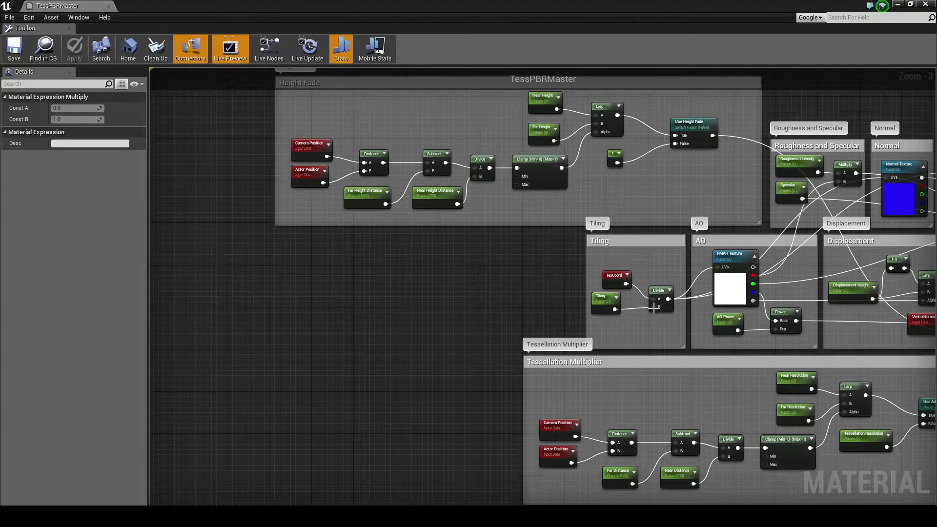
pyautogui.click(430, 312)
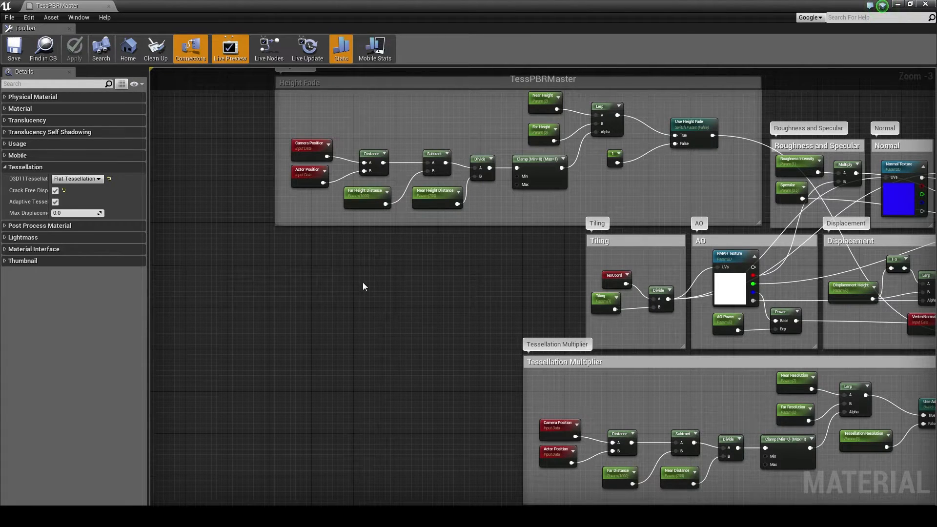
pyautogui.rightClick(392, 276)
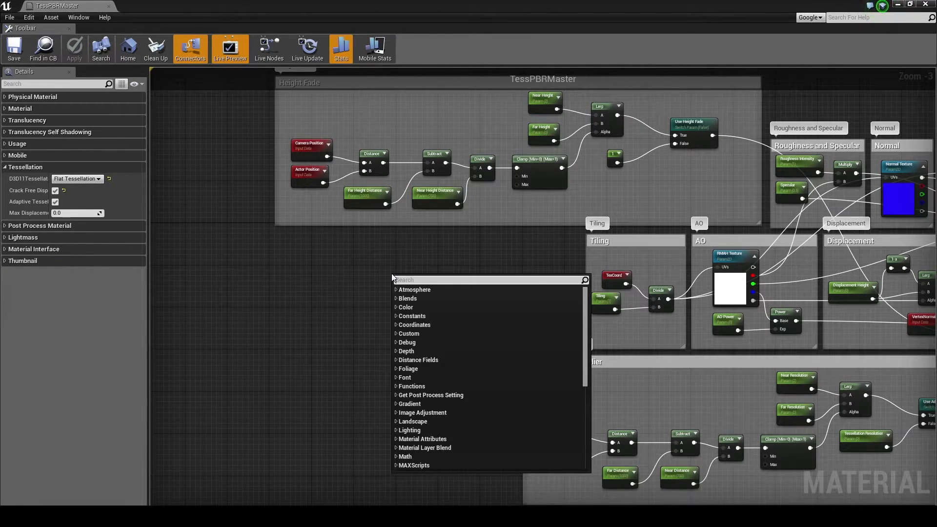
pyautogui.write('rotator')
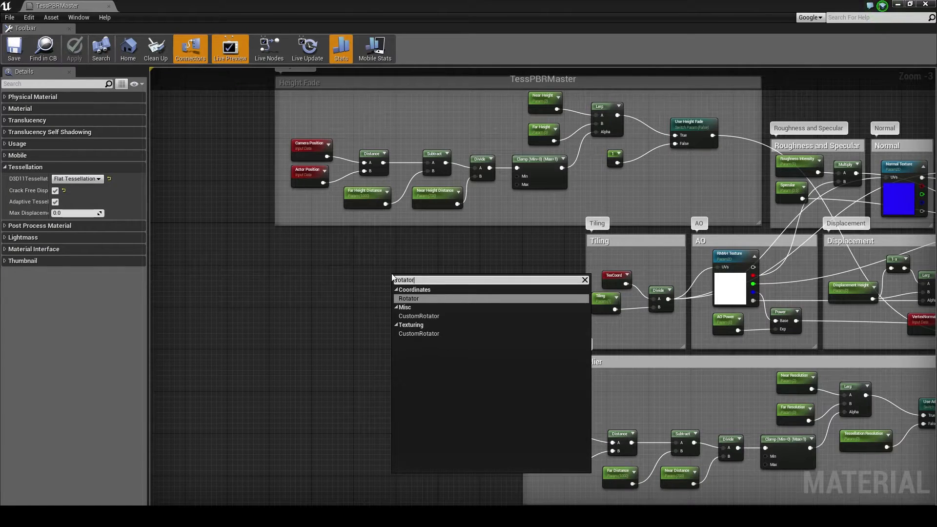
pyautogui.press('Down')
pyautogui.press('Down')
pyautogui.press('Up')
pyautogui.press('Return')
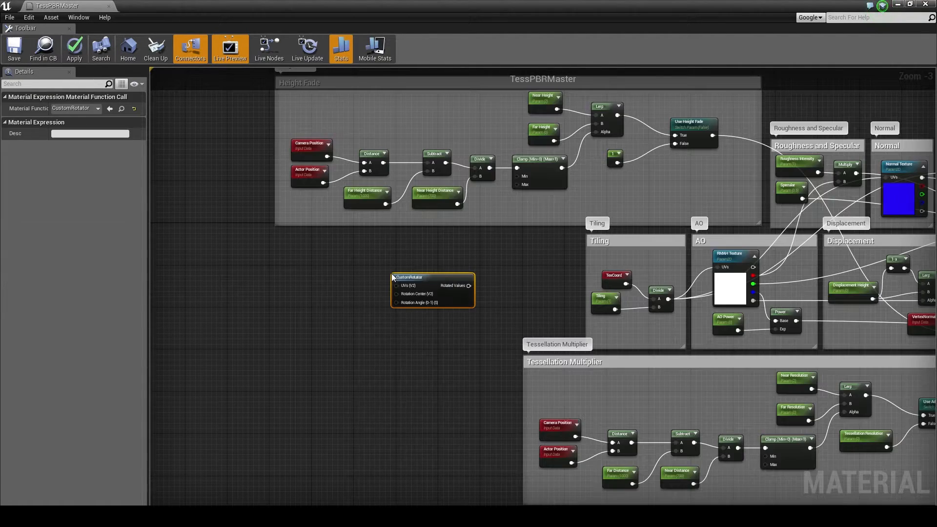
pyautogui.moveTo(436, 278); pyautogui.dragTo(483, 274)
pyautogui.scroll(1, 503, 295)
pyautogui.moveTo(541, 301); pyautogui.dragTo(570, 294, button='right')
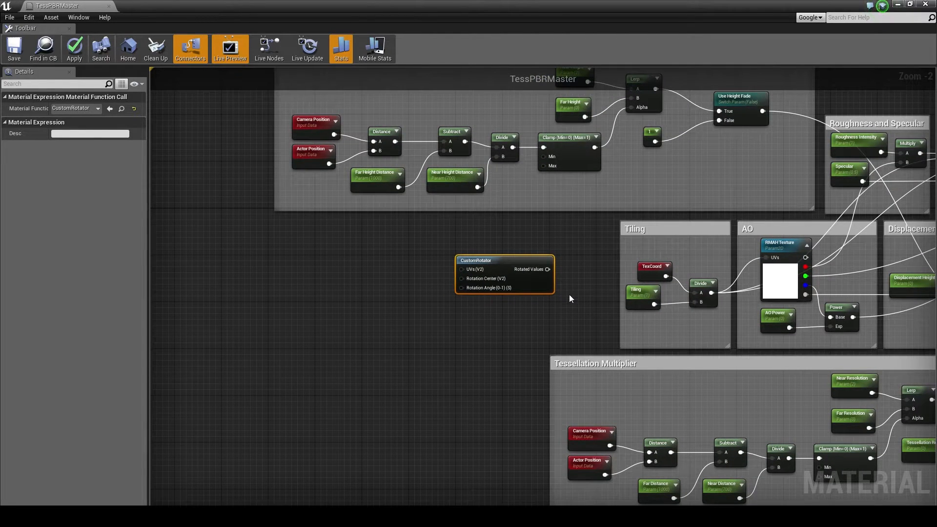
# Transfer all output connections of the Tiling group's Divide node to CustomRotator's Rotated Values output
pyautogui.moveTo(622, 313); pyautogui.dragTo(464, 311, button='right')
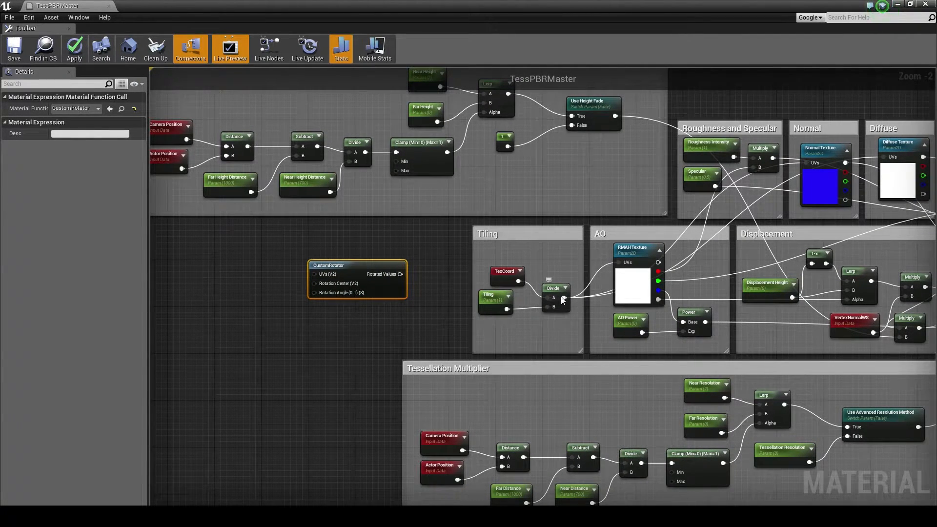
pyautogui.scroll(2, 564, 312)
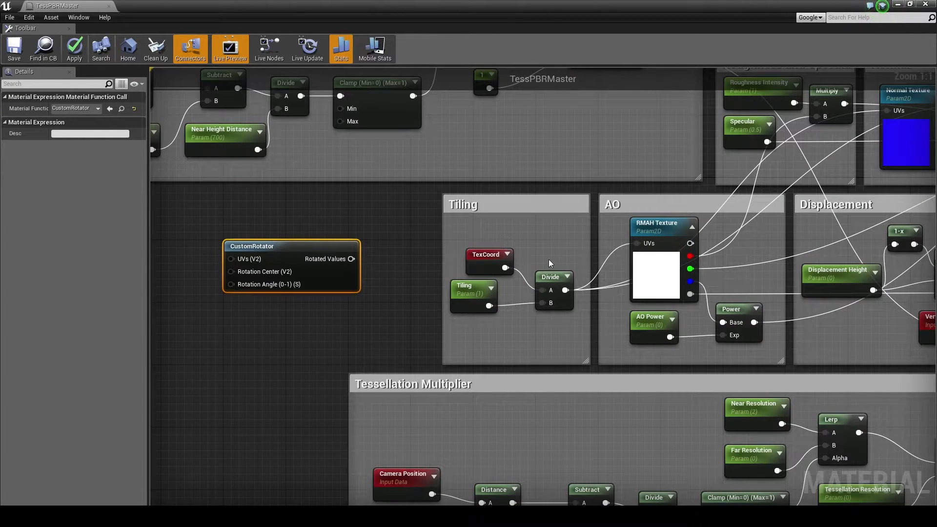
pyautogui.moveTo(579, 256); pyautogui.dragTo(566, 252, button='right')
pyautogui.keyDown('ctrl'); pyautogui.moveTo(552, 285); pyautogui.dragTo(337, 254); pyautogui.keyUp('ctrl')
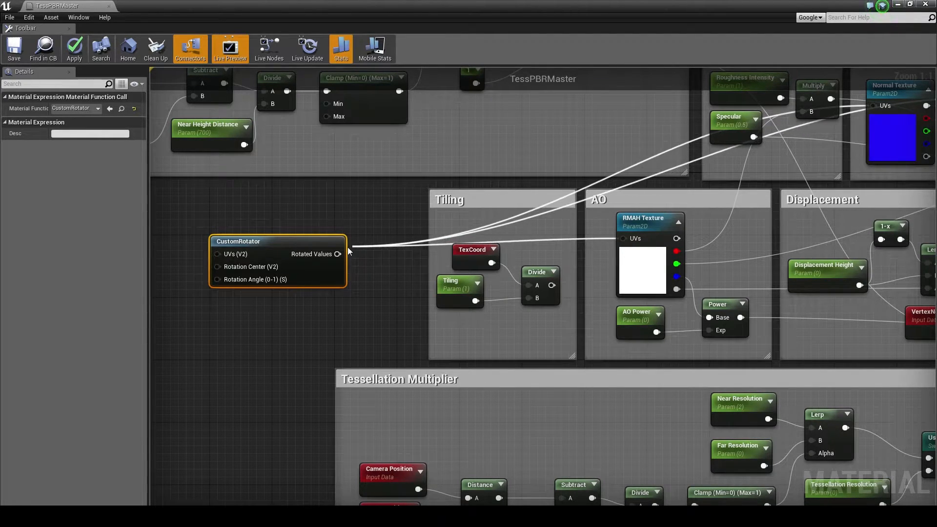
# Delete the TexCoord, Tiling and Divide nodes from the Tiling group
pyautogui.moveTo(375, 283); pyautogui.dragTo(503, 295, button='right')
pyautogui.moveTo(656, 336); pyautogui.dragTo(561, 262)
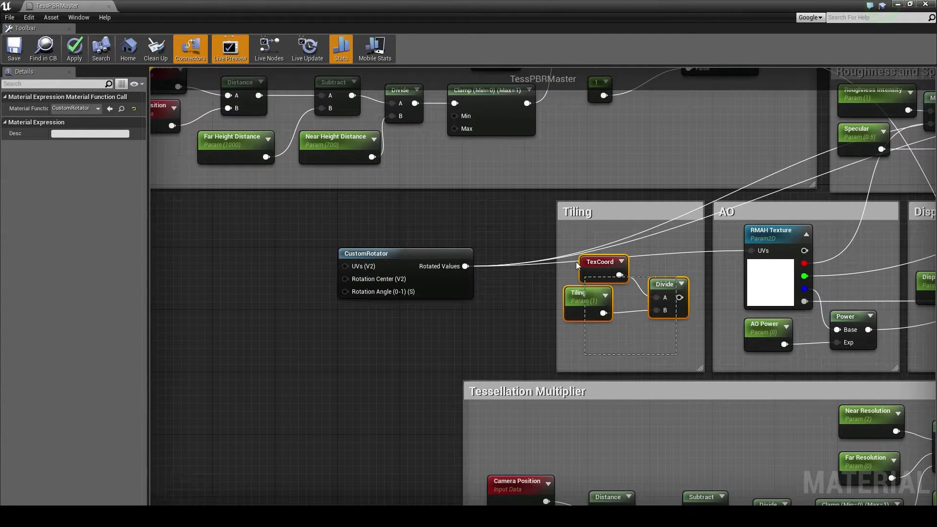
pyautogui.press('Delete')
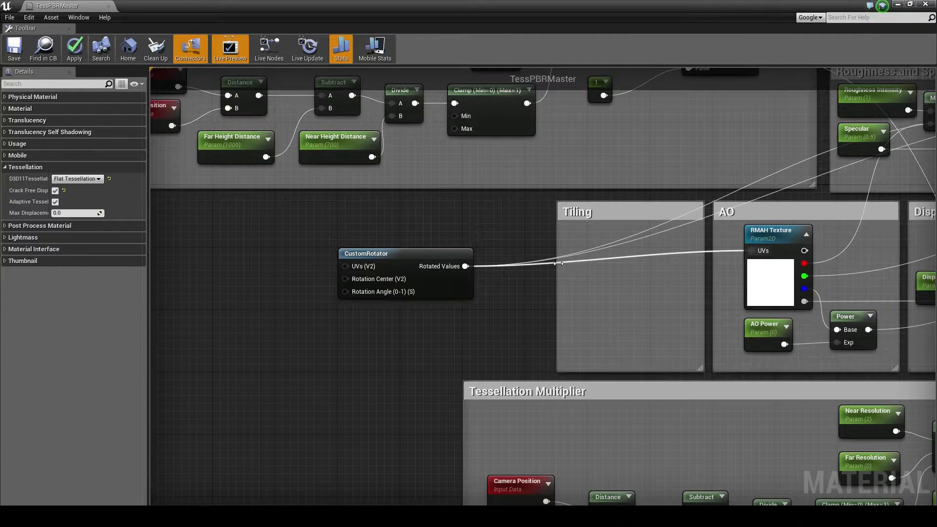
# Widen the Tiling comment box well beyond its left edge and place CustomRotator inside it, next to the AO group
pyautogui.scroll(-4, 520, 253)
pyautogui.moveTo(556, 282); pyautogui.dragTo(730, 246, button='right')
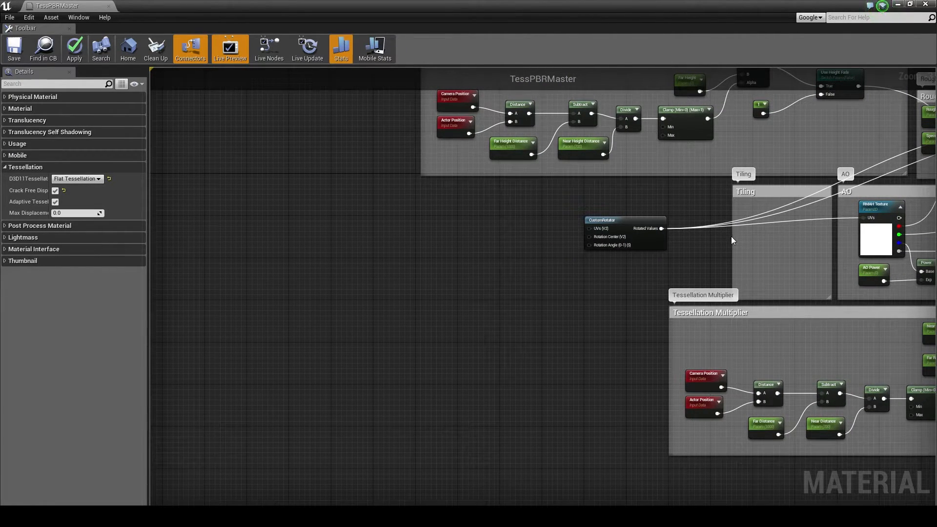
pyautogui.moveTo(733, 236); pyautogui.dragTo(289, 232)
pyautogui.moveTo(493, 271); pyautogui.dragTo(281, 292, button='right')
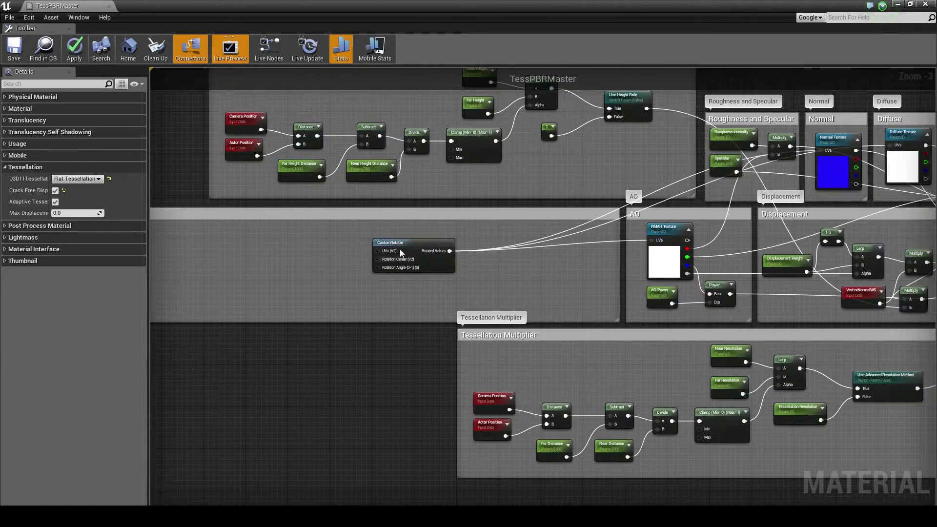
pyautogui.moveTo(409, 247); pyautogui.dragTo(567, 262)
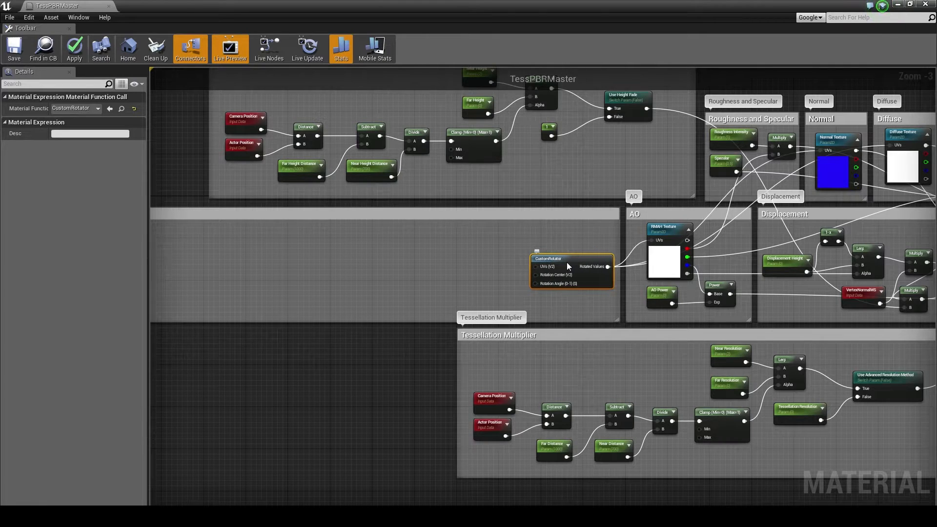
# Copy the Near Height Distance parameter into the Tiling group, placing it just before CustomRotator
pyautogui.scroll(2, 566, 262)
pyautogui.moveTo(490, 272); pyautogui.dragTo(581, 306, button='right')
pyautogui.scroll(1, 588, 302)
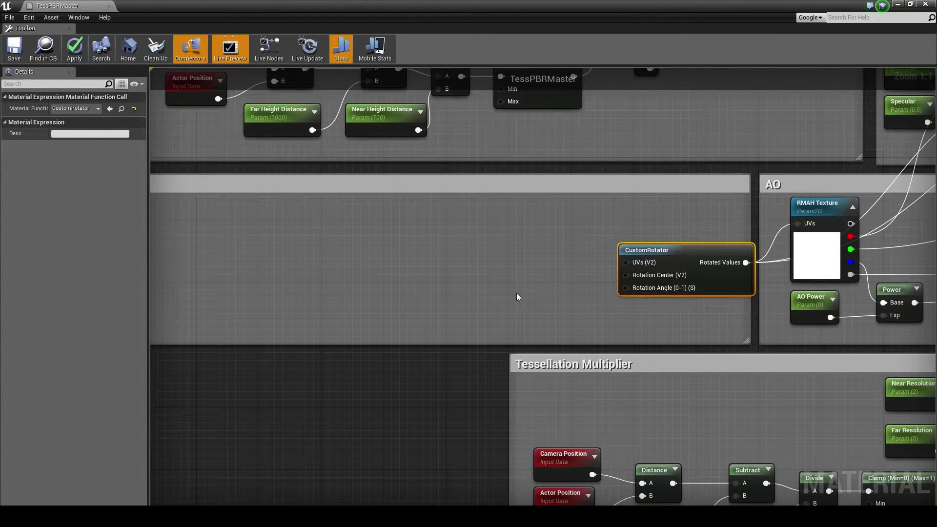
pyautogui.moveTo(503, 286); pyautogui.dragTo(488, 286, button='right')
pyautogui.click(373, 114)
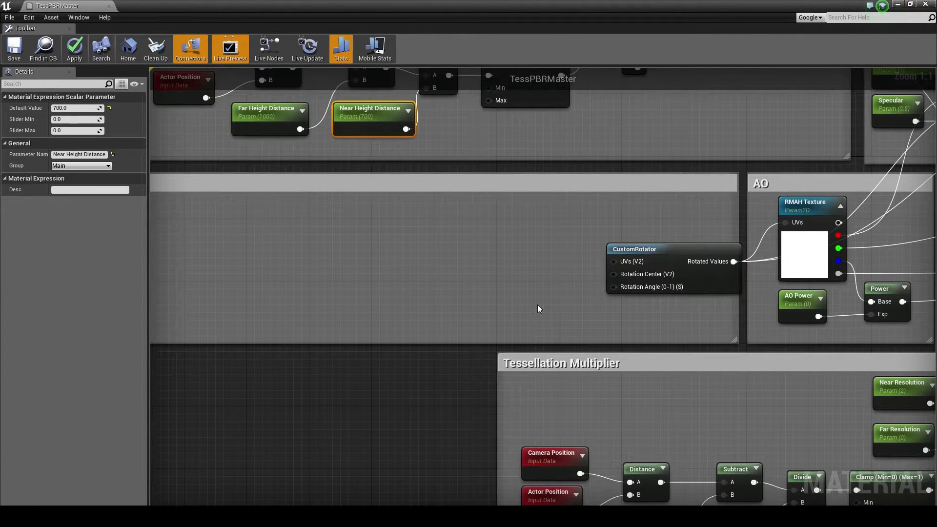
pyautogui.hotkey('ctrl', 'v')
pyautogui.moveTo(565, 328); pyautogui.dragTo(518, 312)
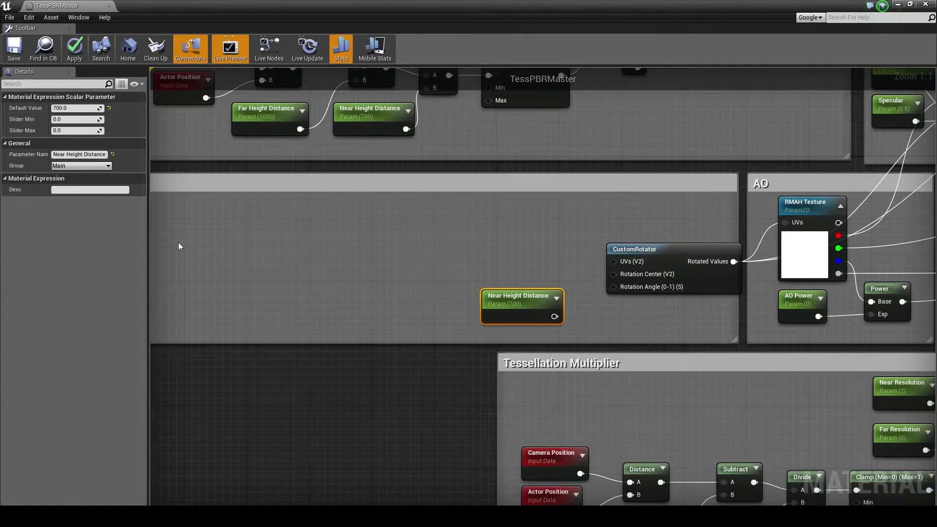
# Rename the copied parameter "Rotation" with a default value of 0 and connect it to CustomRotator's Rotation Angle
pyautogui.click(68, 155)
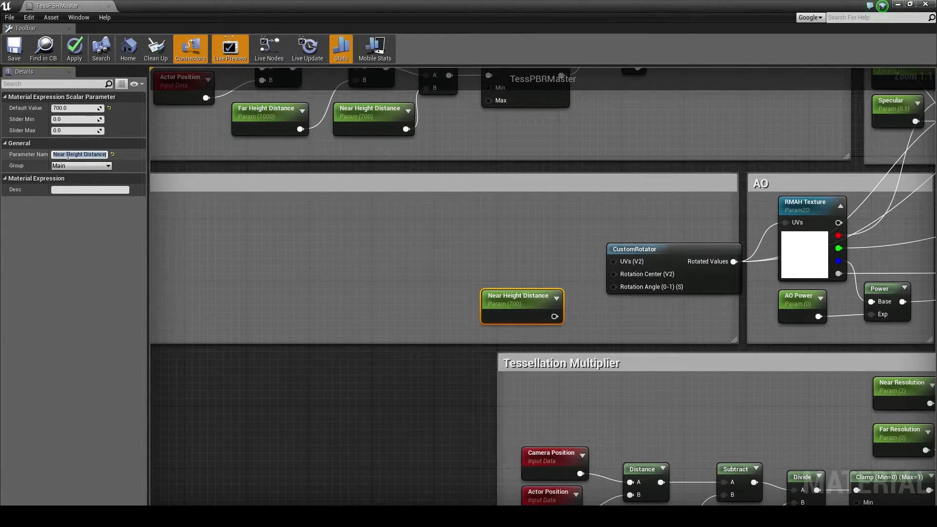
pyautogui.write('Rotation')
pyautogui.press('Return')
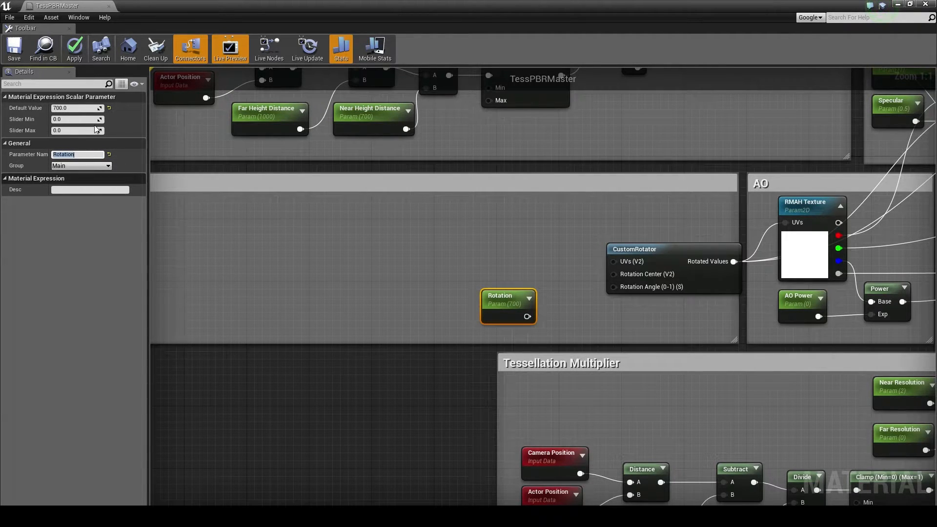
pyautogui.click(77, 109)
pyautogui.write('0')
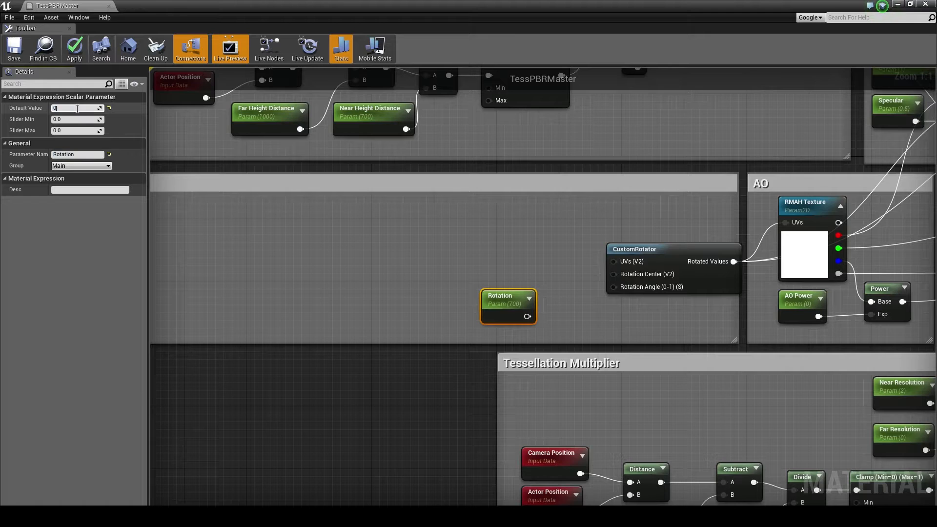
pyautogui.press('Return')
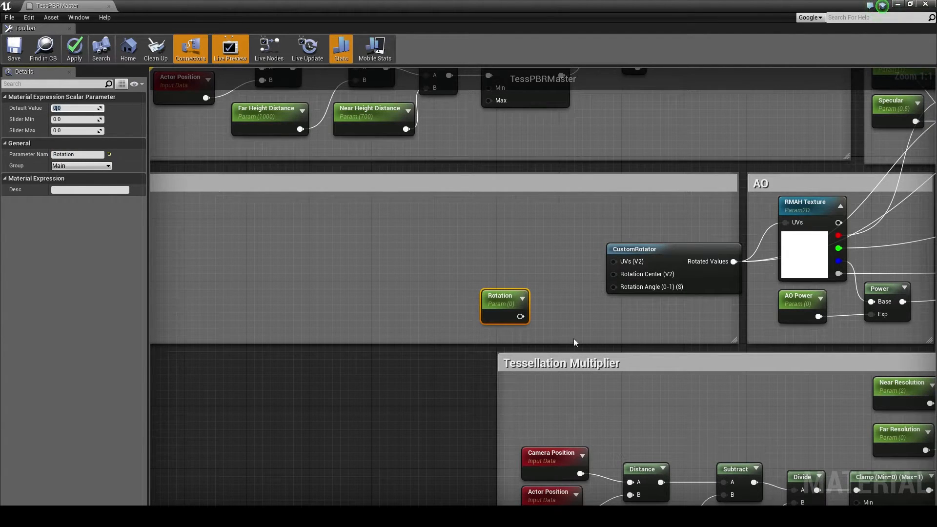
pyautogui.moveTo(630, 285); pyautogui.dragTo(543, 321)
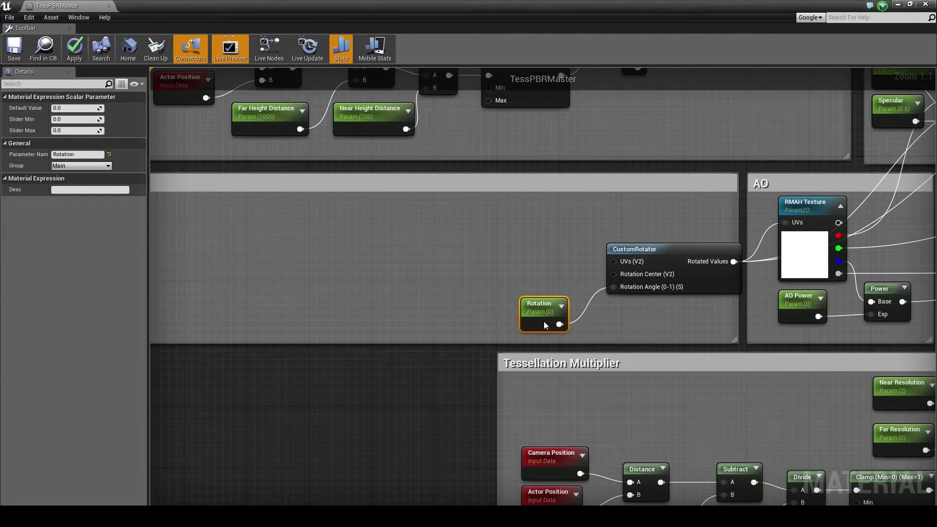
# Add a Constant2Vector with R 0.5 and G -0.5 above Rotation and connect it to CustomRotator's Rotation Center
pyautogui.click(532, 250)
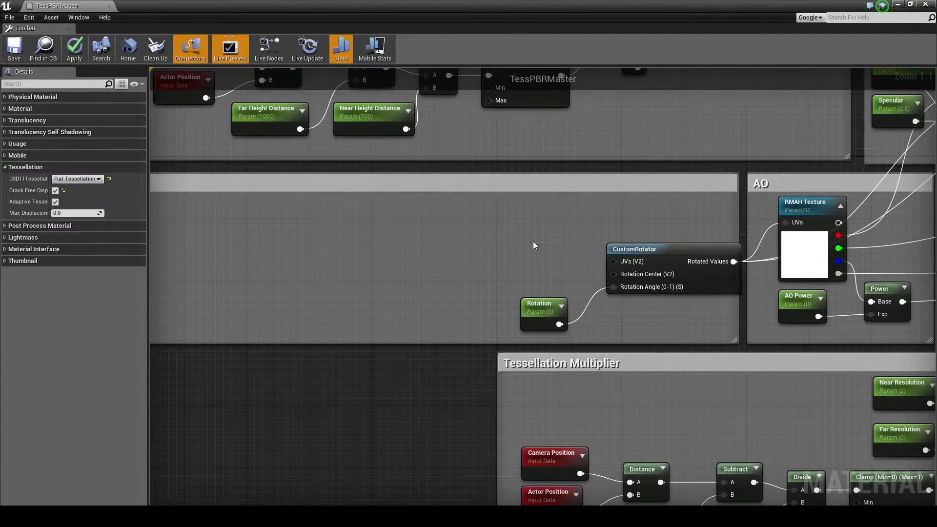
pyautogui.click(534, 246)
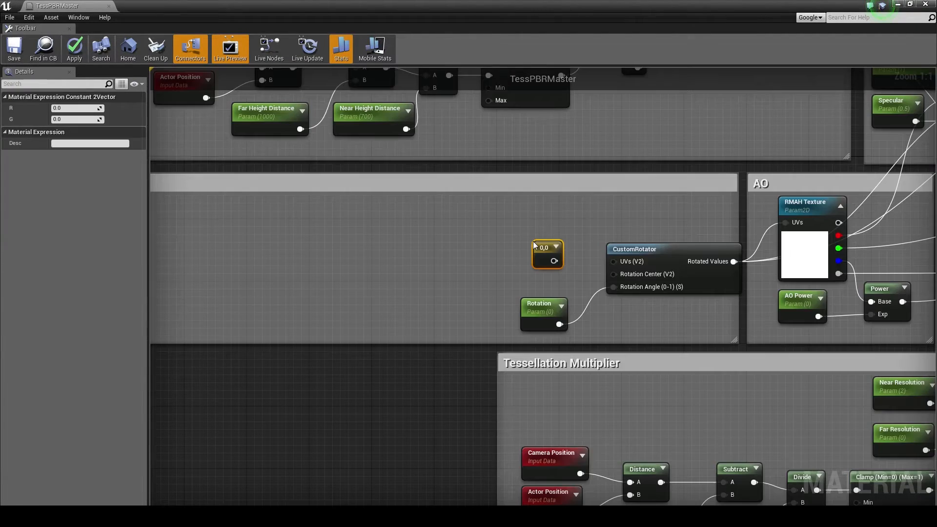
pyautogui.click(69, 109)
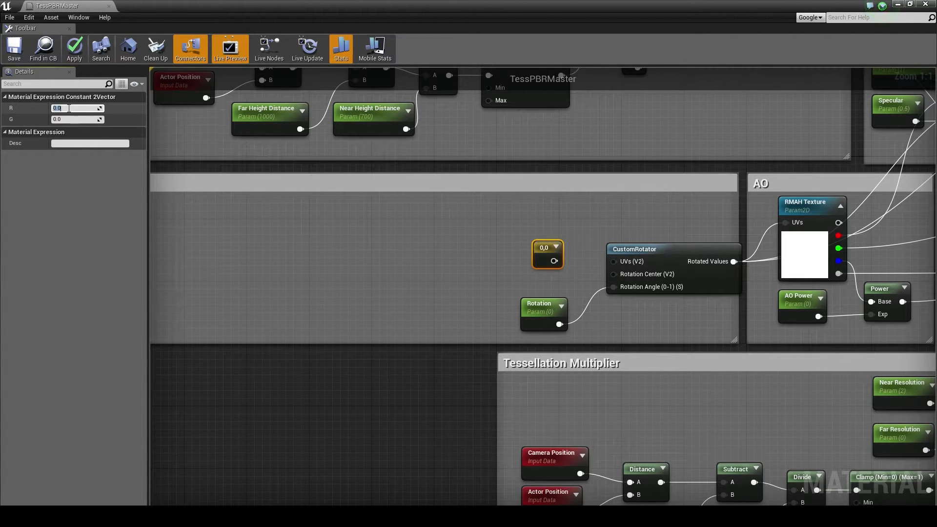
pyautogui.write('0.5')
pyautogui.press('Tab')
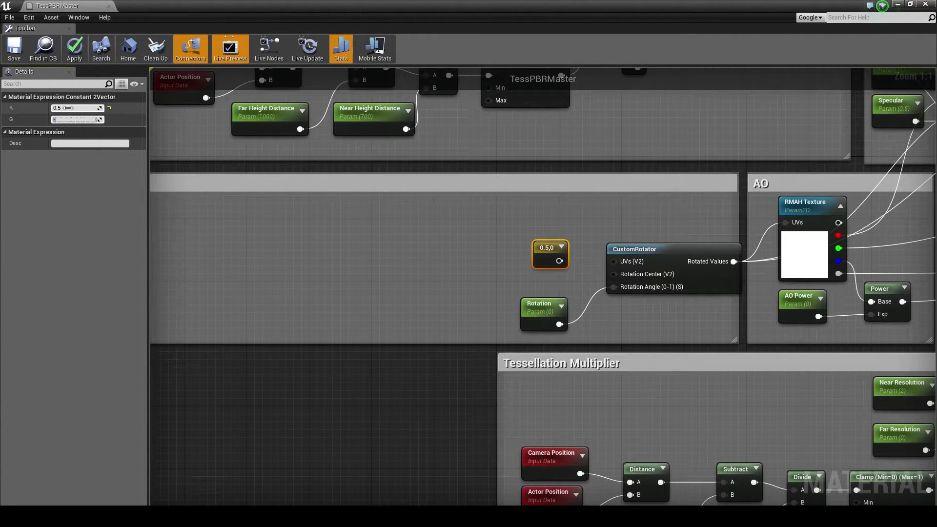
pyautogui.write('-.5')
pyautogui.press('Return')
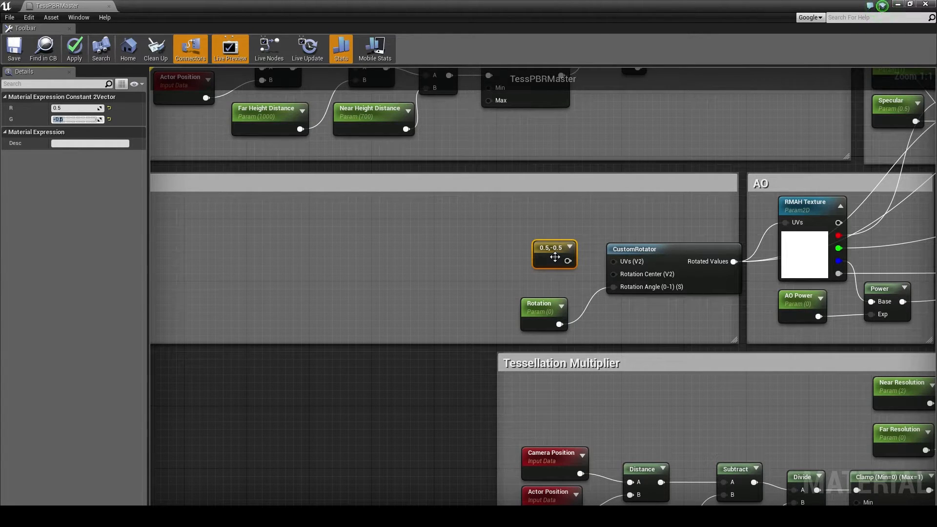
pyautogui.moveTo(570, 264); pyautogui.dragTo(557, 273)
pyautogui.moveTo(647, 278); pyautogui.dragTo(537, 281)
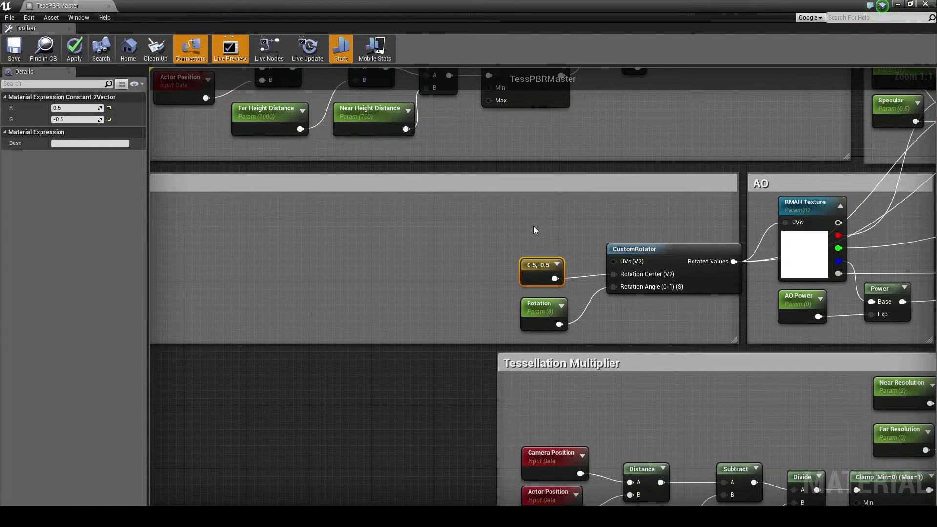
# Copy the Use Height Fade switch into the Tiling group and connect its output to CustomRotator's UVs input
pyautogui.moveTo(534, 226); pyautogui.dragTo(566, 231, button='right')
pyautogui.click(487, 288)
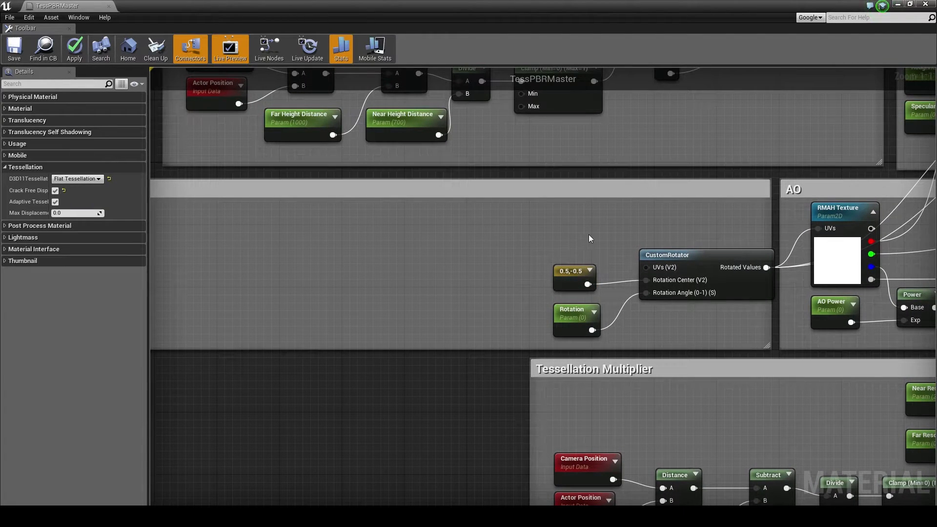
pyautogui.moveTo(737, 281); pyautogui.dragTo(722, 280)
pyautogui.moveTo(593, 205); pyautogui.dragTo(571, 280, button='right')
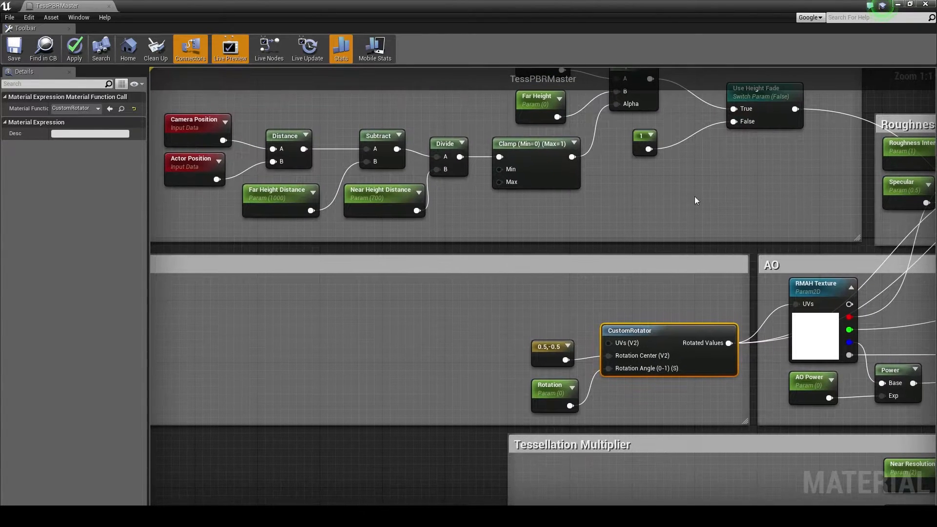
pyautogui.click(776, 104)
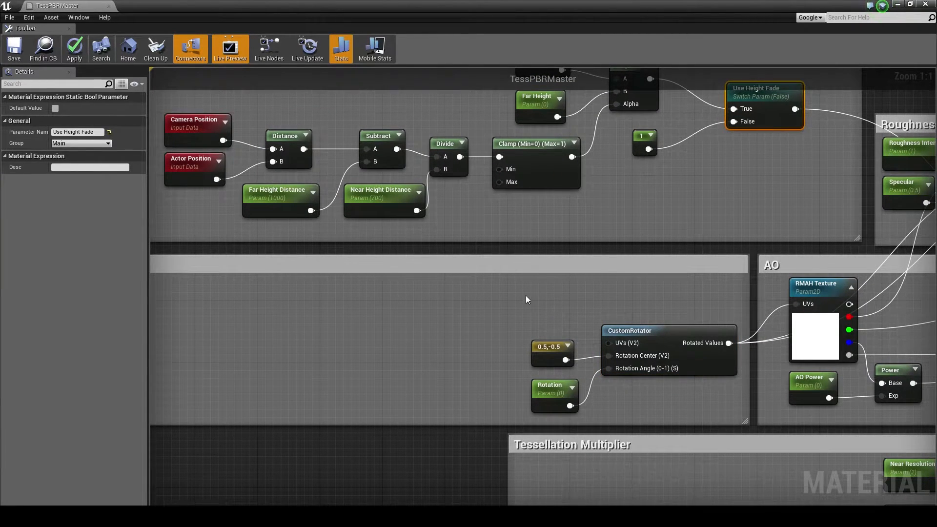
pyautogui.hotkey('ctrl', 'v')
pyautogui.moveTo(609, 342); pyautogui.dragTo(572, 317)
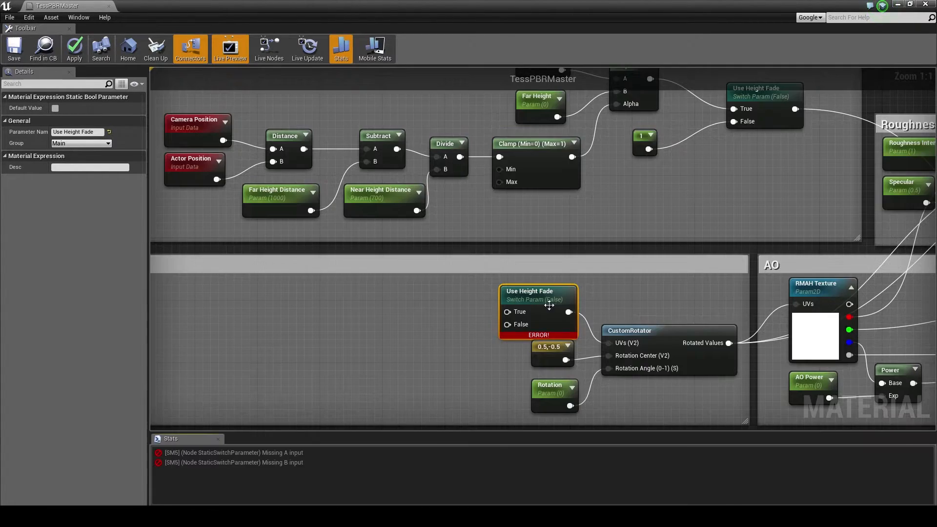
# Rename the copied Use Height Fade switch in the Tiling group "Use Relative Tiling"
pyautogui.click(87, 132)
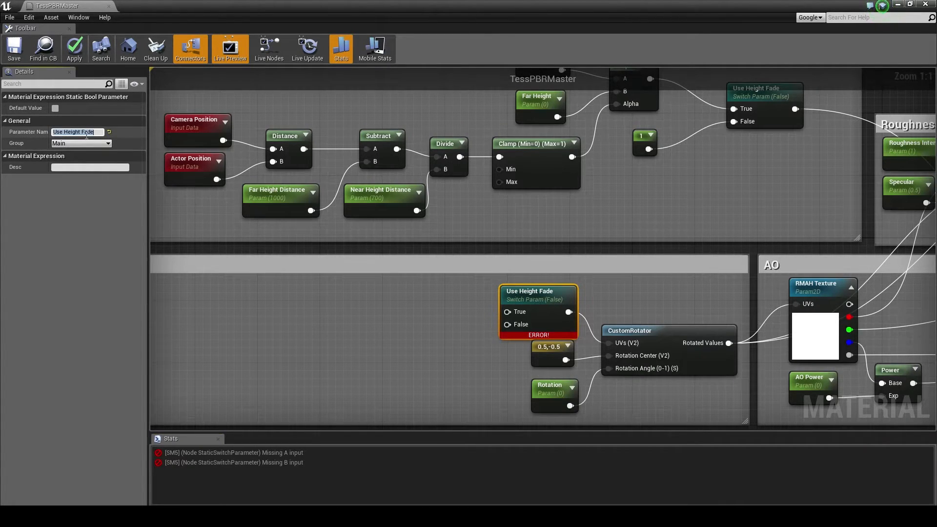
pyautogui.write('Use Relat')
pyautogui.write('ive Fill')
pyautogui.press('Return')
# Duplicate the Use Relative Tiling switch and place the copy just before the original, level with it
pyautogui.moveTo(304, 388); pyautogui.dragTo(392, 375, button='right')
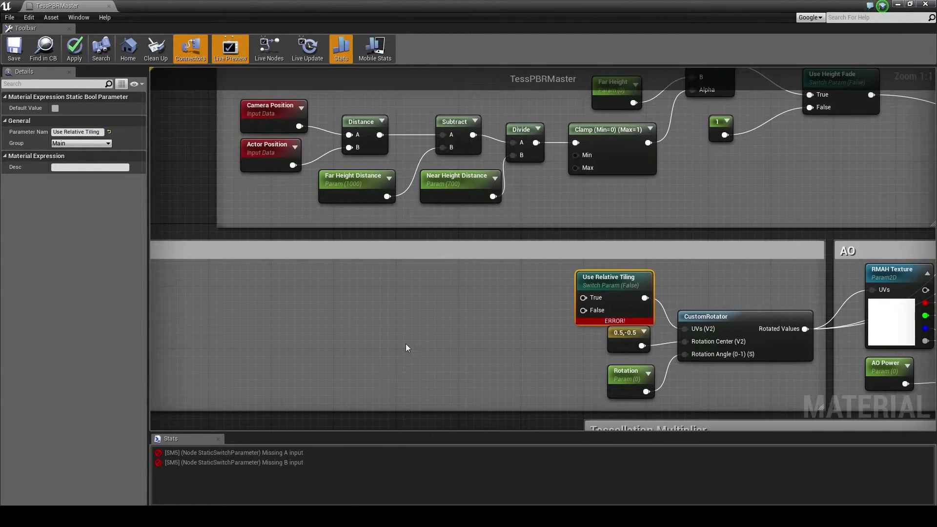
pyautogui.hotkey('ctrl', 'c')
pyautogui.hotkey('ctrl', 'v')
pyautogui.moveTo(517, 285); pyautogui.dragTo(502, 278)
pyautogui.doubleClick(502, 277)
# Rename the duplicated switch "Use Horizontal Vertical" and connect its output to Use Relative Tiling's True input
pyautogui.moveTo(64, 132); pyautogui.dragTo(136, 137)
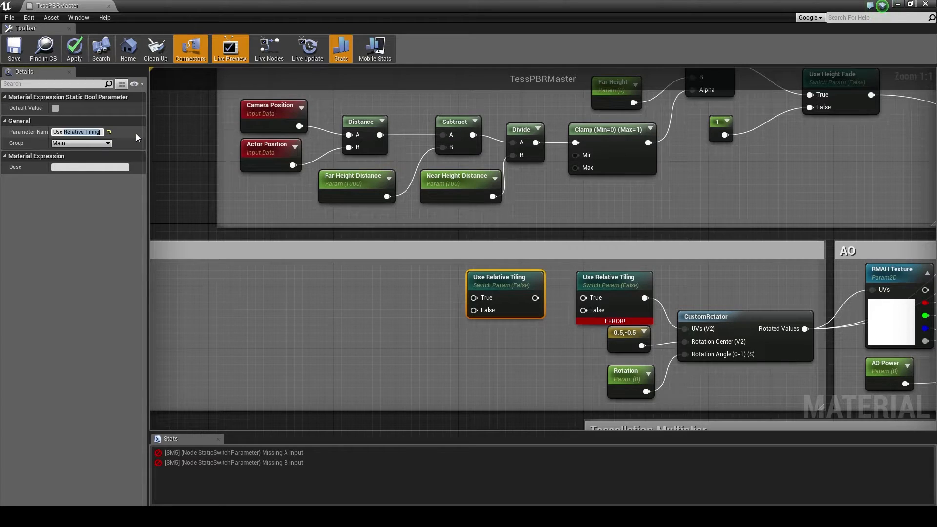
pyautogui.write('Horizontal Vertical')
pyautogui.press('Return')
pyautogui.click(91, 133)
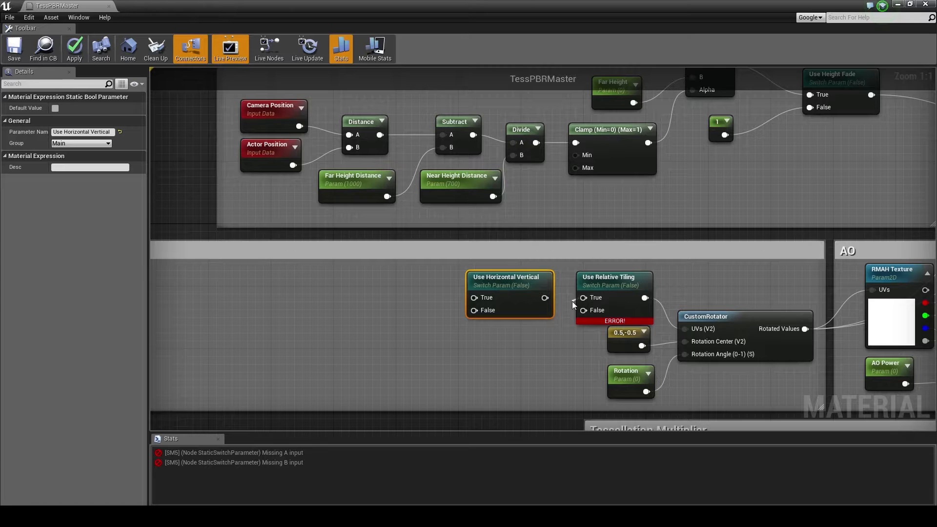
pyautogui.moveTo(552, 297); pyautogui.dragTo(547, 298)
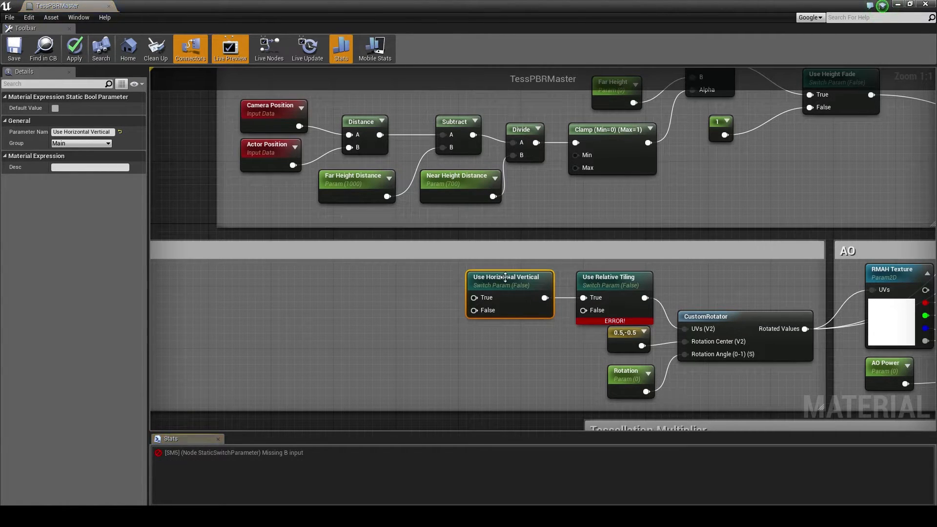
# Add a Divide node below Use Horizontal Vertical and connect its output to Use Relative Tiling's False input
pyautogui.moveTo(496, 326); pyautogui.dragTo(552, 312, button='right')
pyautogui.rightClick(538, 352)
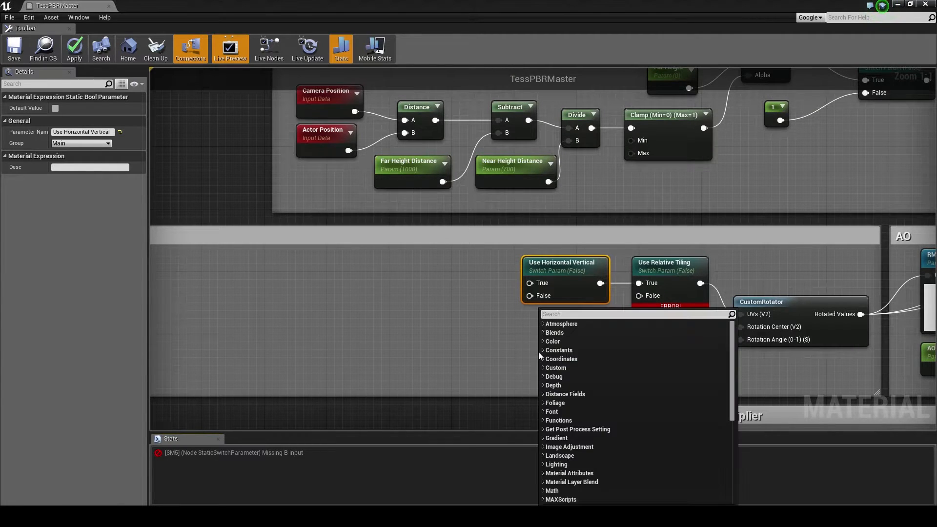
pyautogui.write('divide')
pyautogui.press('Return')
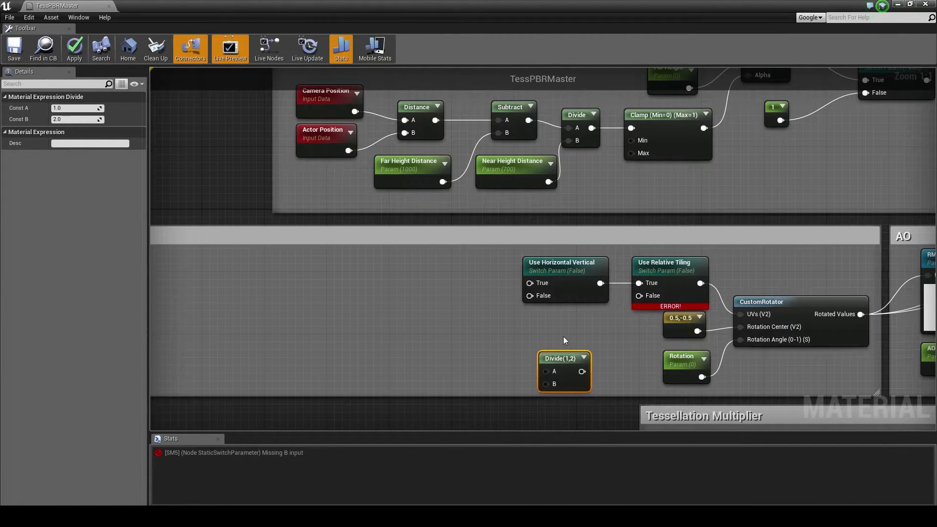
pyautogui.moveTo(569, 361); pyautogui.dragTo(578, 330)
pyautogui.moveTo(651, 291); pyautogui.dragTo(596, 333)
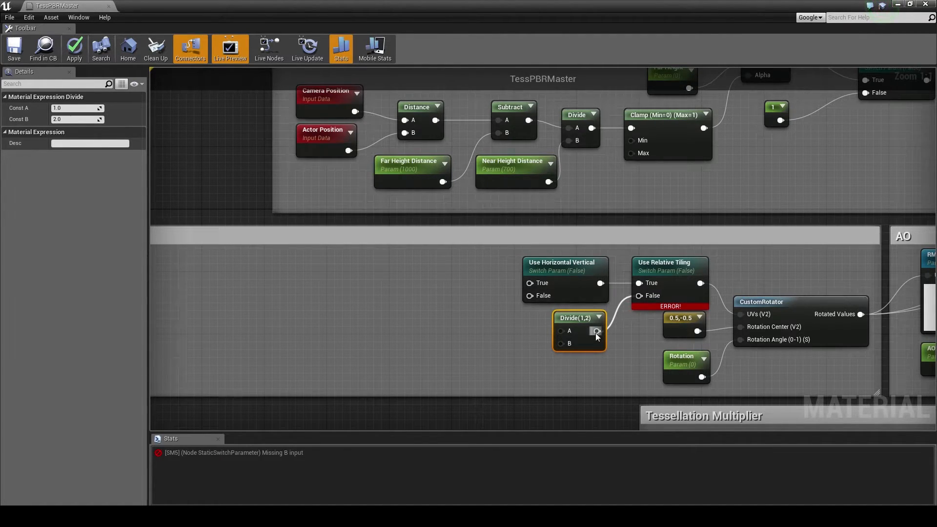
# Add a TextureCoordinate node just before the new Divide node and connect it to Divide's A input
pyautogui.moveTo(500, 356); pyautogui.dragTo(609, 353, button='right')
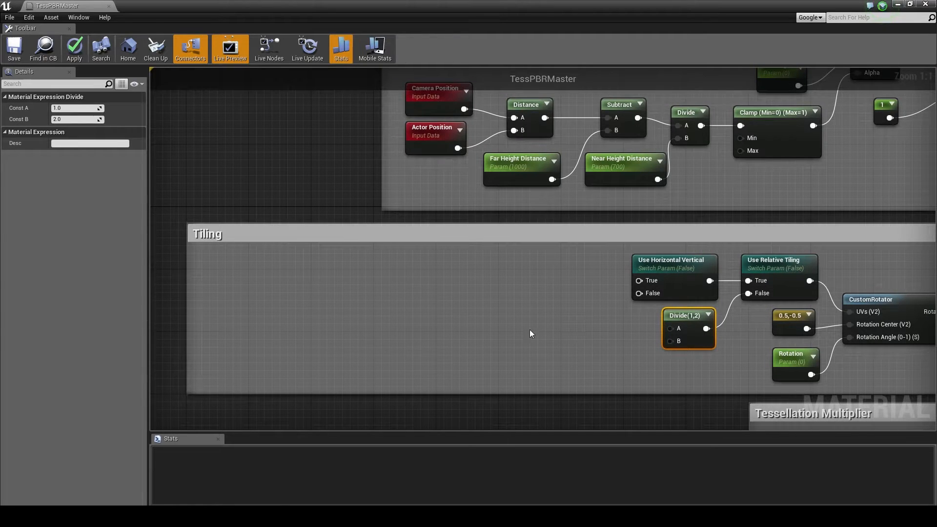
pyautogui.rightClick(543, 336)
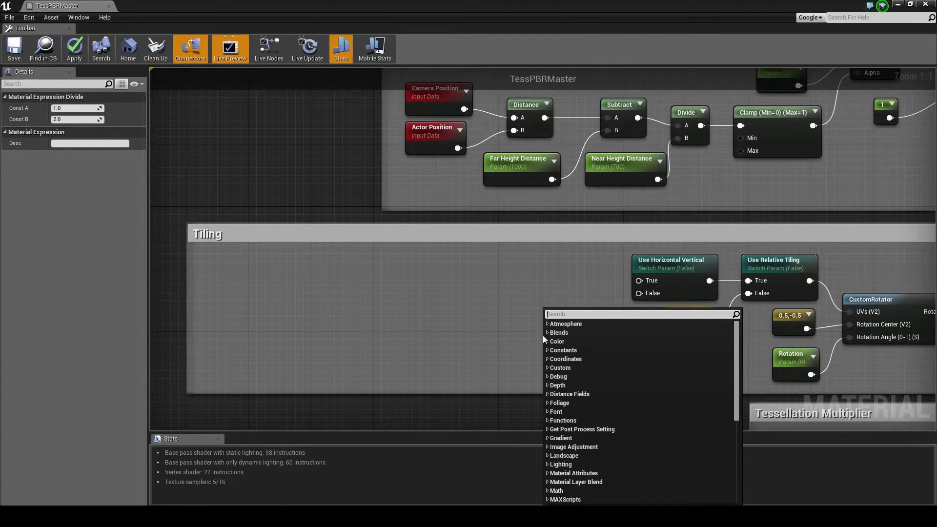
pyautogui.write('coord')
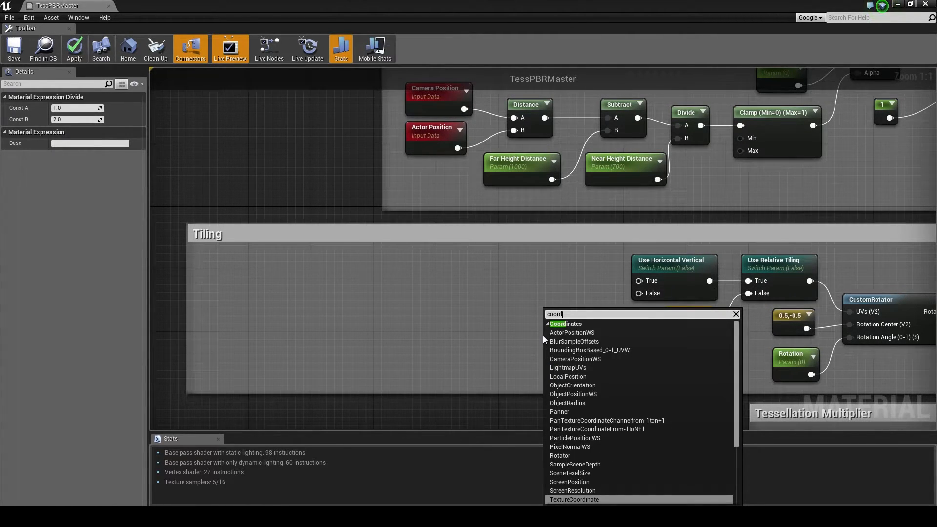
pyautogui.press('Return')
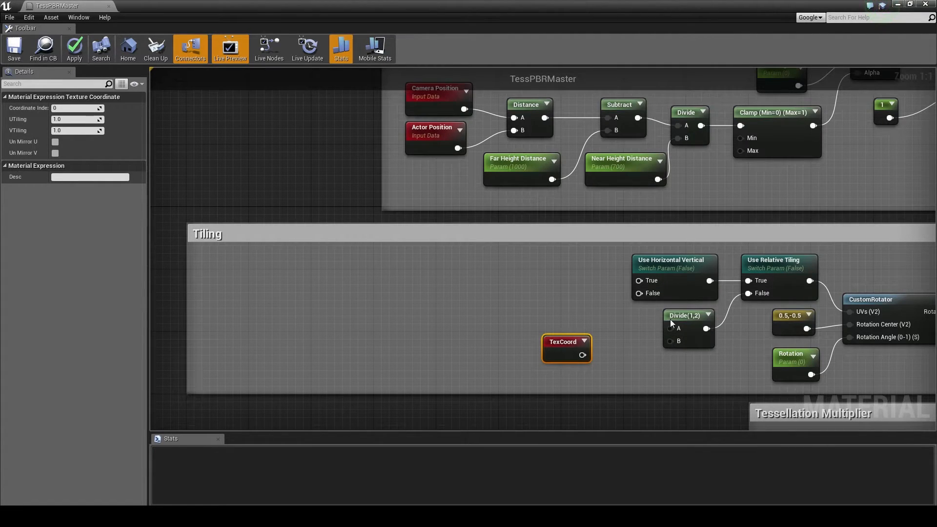
pyautogui.moveTo(670, 328); pyautogui.dragTo(611, 310)
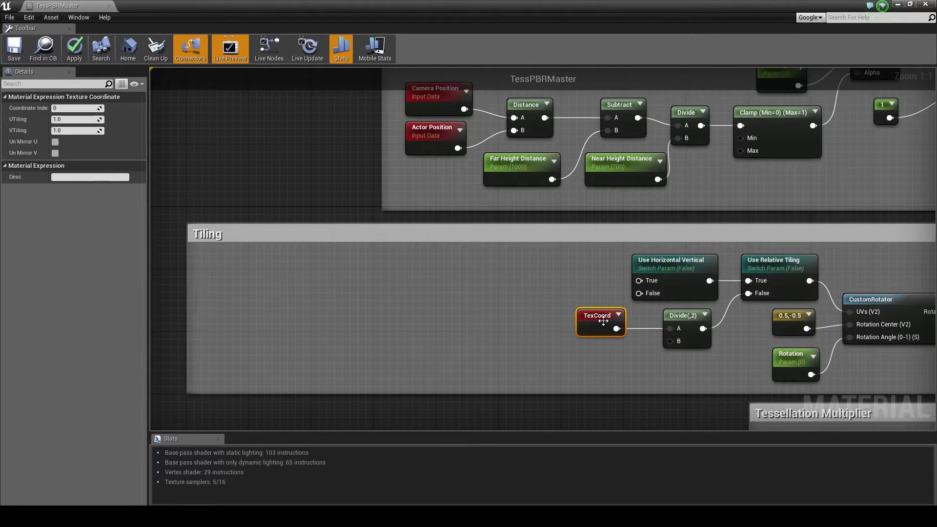
# Duplicate the Use Horizontal Vertical switch and place the copy before the original in the Tiling group
pyautogui.moveTo(587, 351); pyautogui.dragTo(584, 303, button='right')
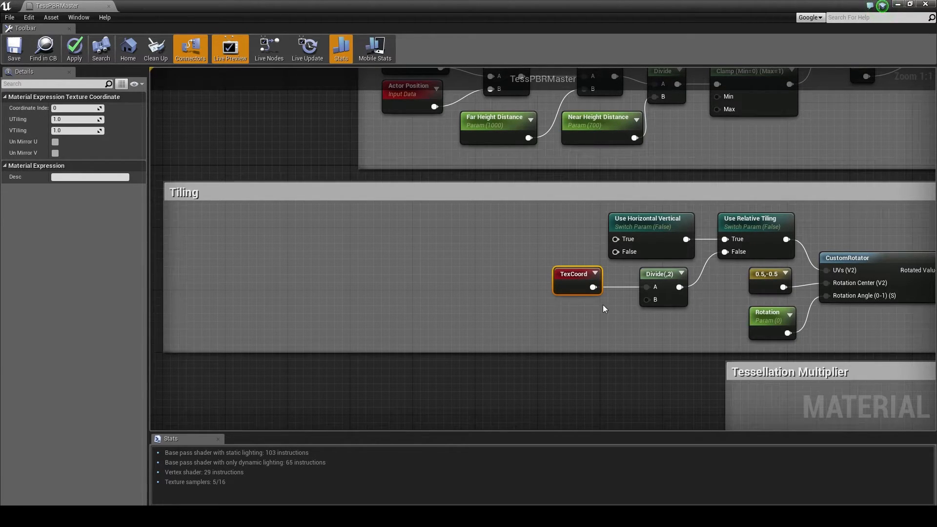
pyautogui.moveTo(597, 290); pyautogui.dragTo(642, 315, button='right')
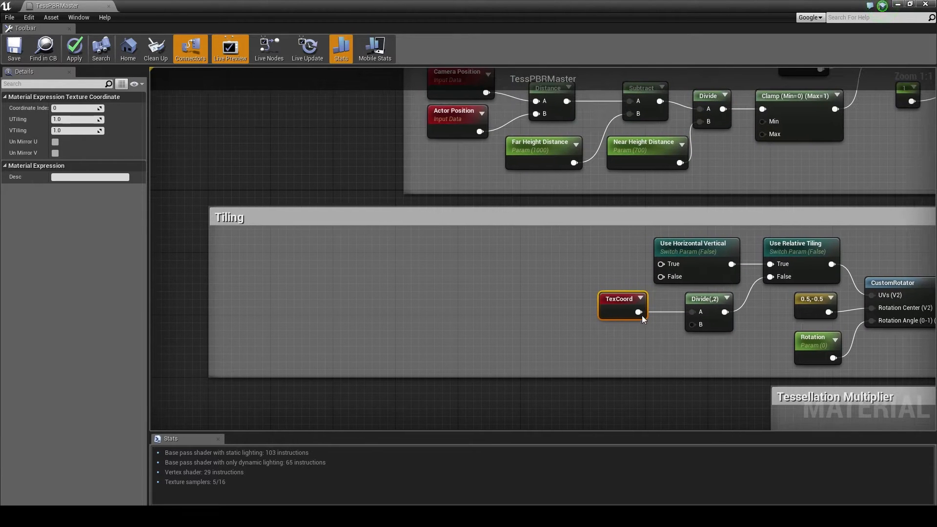
pyautogui.click(708, 263)
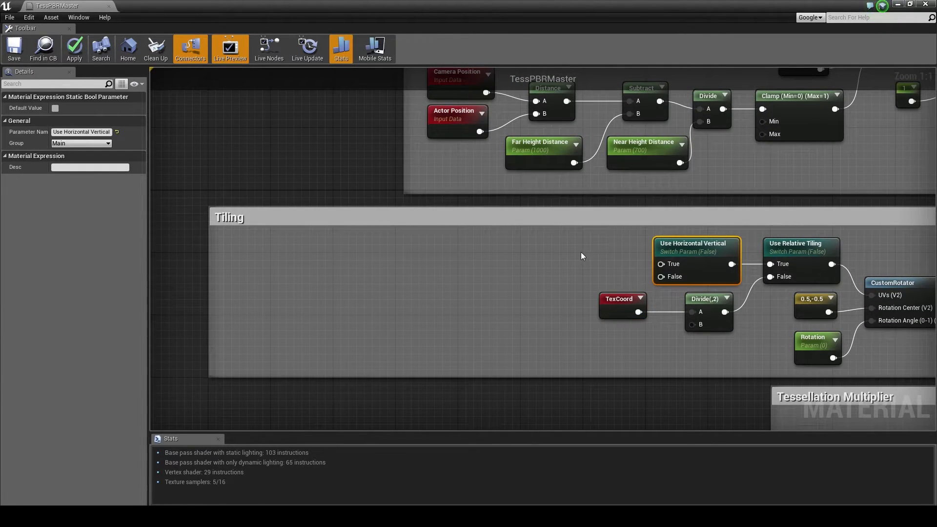
pyautogui.hotkey('ctrl', 'w')
pyautogui.moveTo(554, 248); pyautogui.dragTo(544, 245)
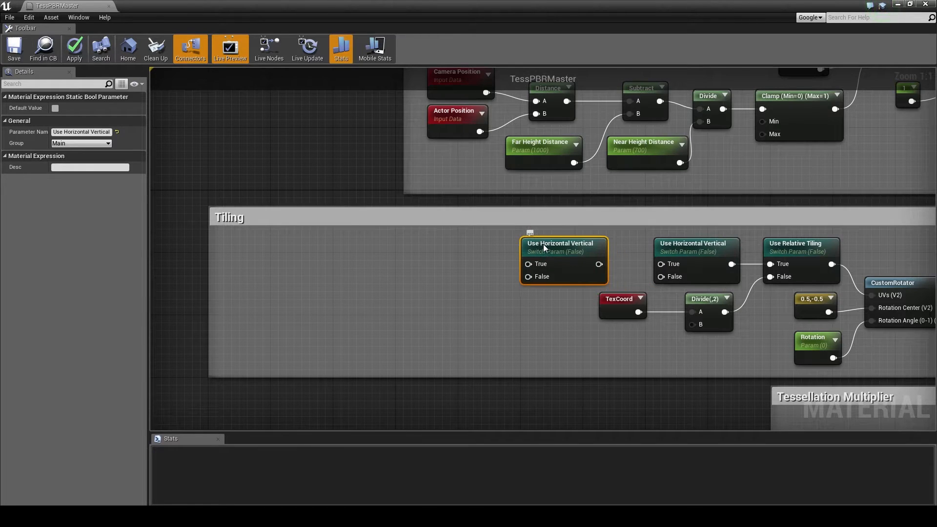
# Rename the new switch copy "Use X or Y" and connect its output to Use Horizontal Vertical's True input
pyautogui.moveTo(64, 132); pyautogui.dragTo(191, 140)
pyautogui.write('X or Y')
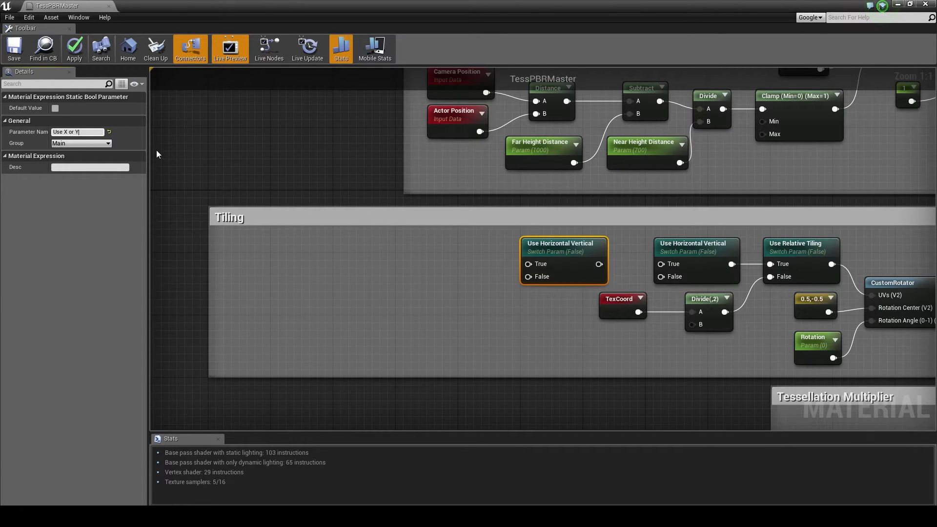
pyautogui.press('Return')
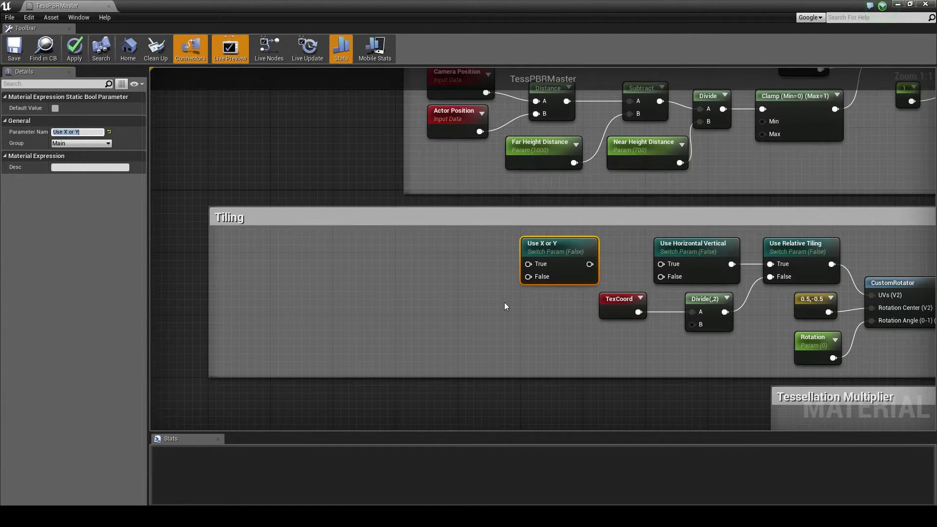
pyautogui.moveTo(590, 265); pyautogui.dragTo(681, 261)
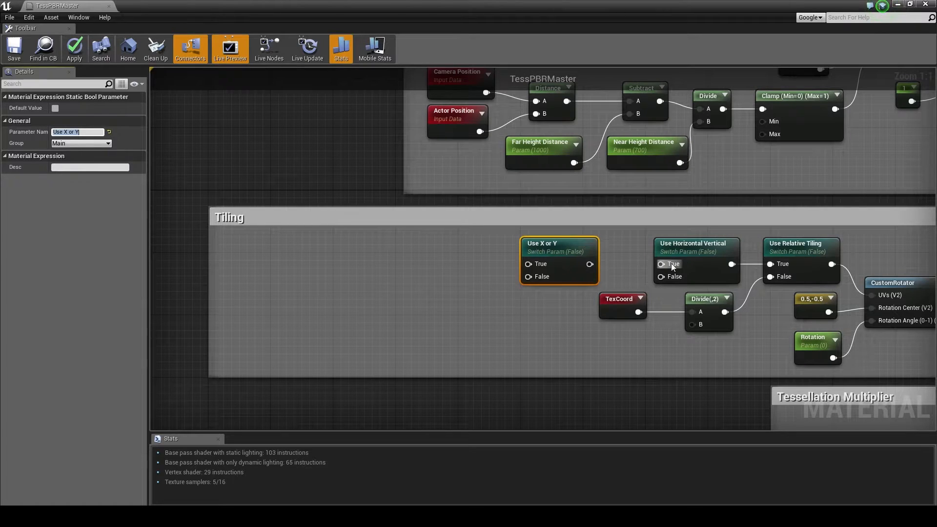
pyautogui.moveTo(586, 268)
pyautogui.mouseDown()
pyautogui.moveTo(599, 263)
pyautogui.moveTo(591, 265)
pyautogui.mouseUp()
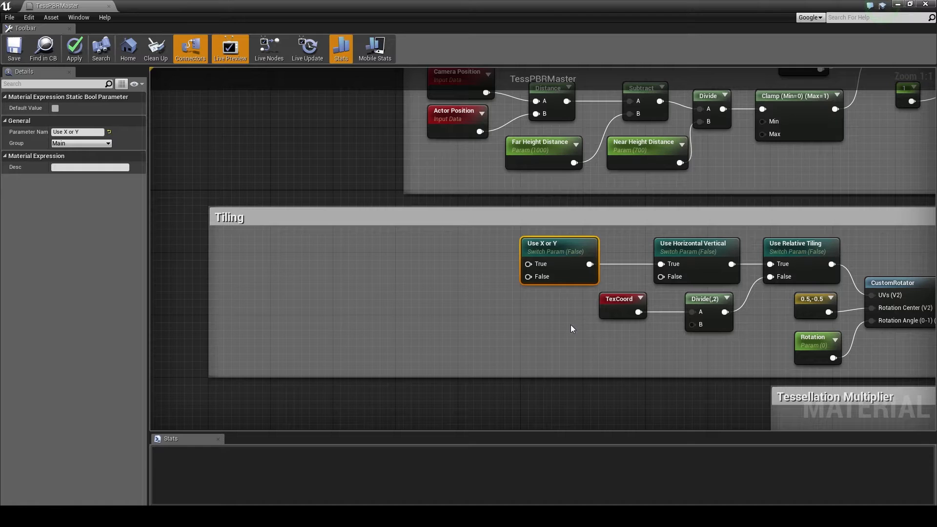
# Add a ComponentMask node in the Tiling group before the Use X or Y switch
pyautogui.click(485, 323)
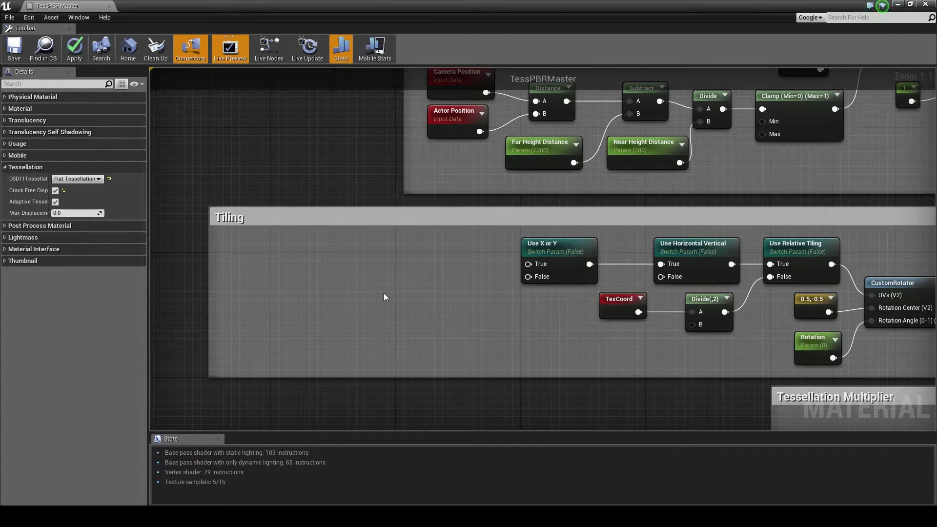
pyautogui.rightClick(394, 274)
pyautogui.write('mask')
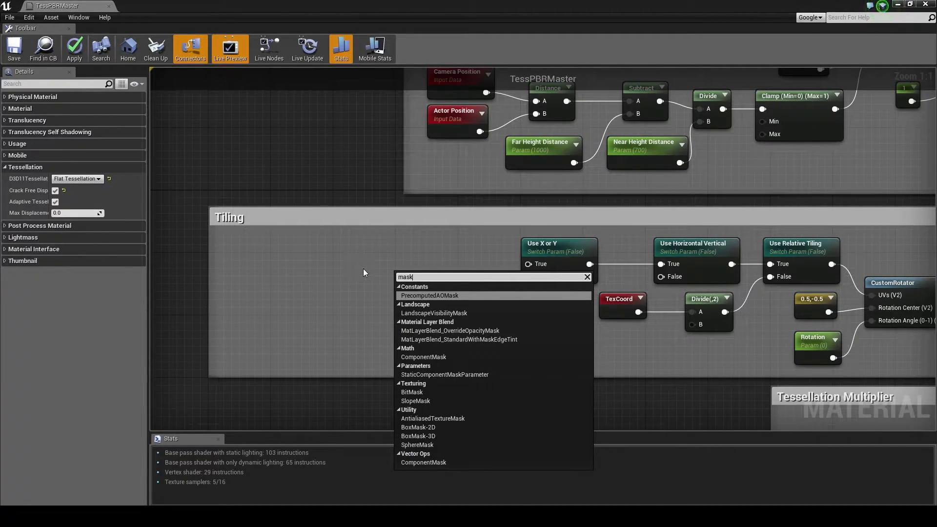
pyautogui.press('Down')
pyautogui.press('Down')
pyautogui.press('Down')
pyautogui.press('Down')
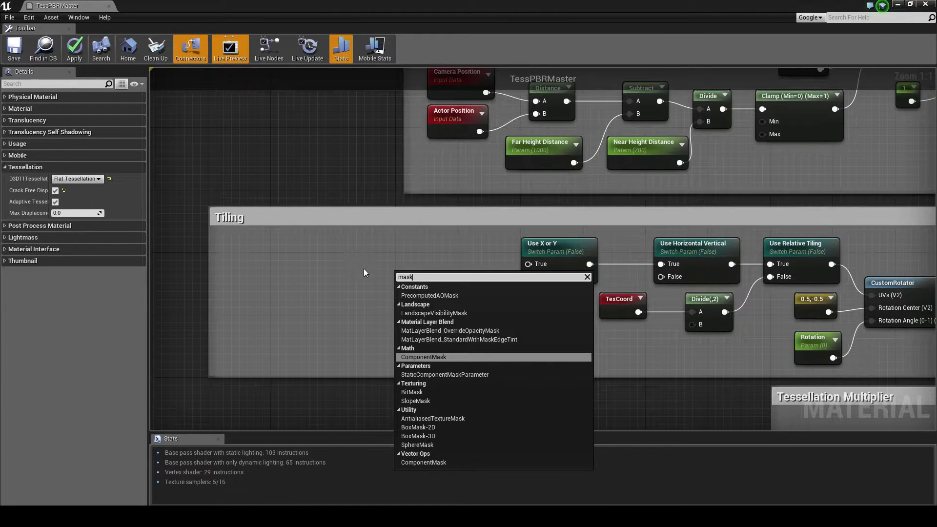
pyautogui.press('Return')
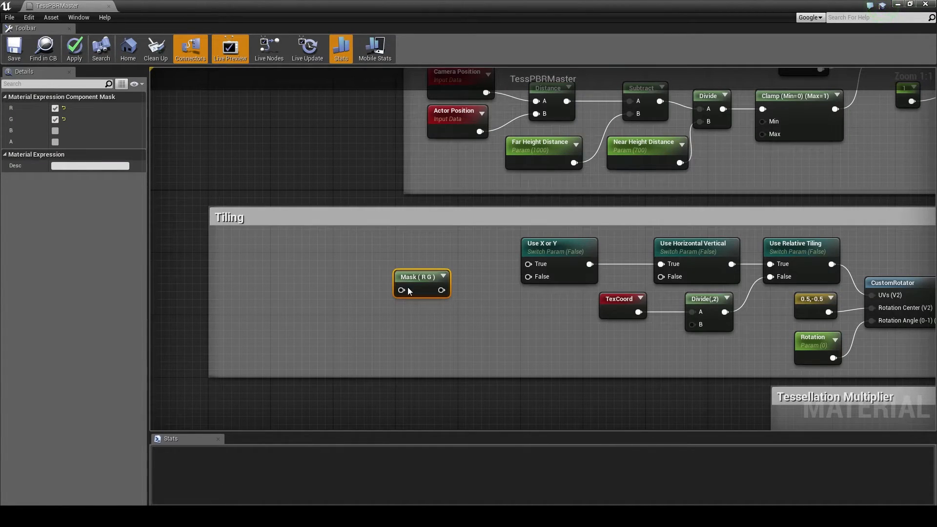
# Duplicate the component mask twice and stack the three masks vertically before the Use X or Y switch
pyautogui.moveTo(409, 291)
pyautogui.mouseDown()
pyautogui.moveTo(410, 272)
pyautogui.moveTo(429, 286)
pyautogui.moveTo(423, 283)
pyautogui.mouseUp()
pyautogui.hotkey('ctrl', 'w')
pyautogui.hotkey('ctrl', 'w')
pyautogui.moveTo(435, 332)
pyautogui.mouseDown()
pyautogui.moveTo(418, 313)
pyautogui.moveTo(419, 324)
pyautogui.mouseUp()
pyautogui.moveTo(421, 262); pyautogui.dragTo(422, 254)
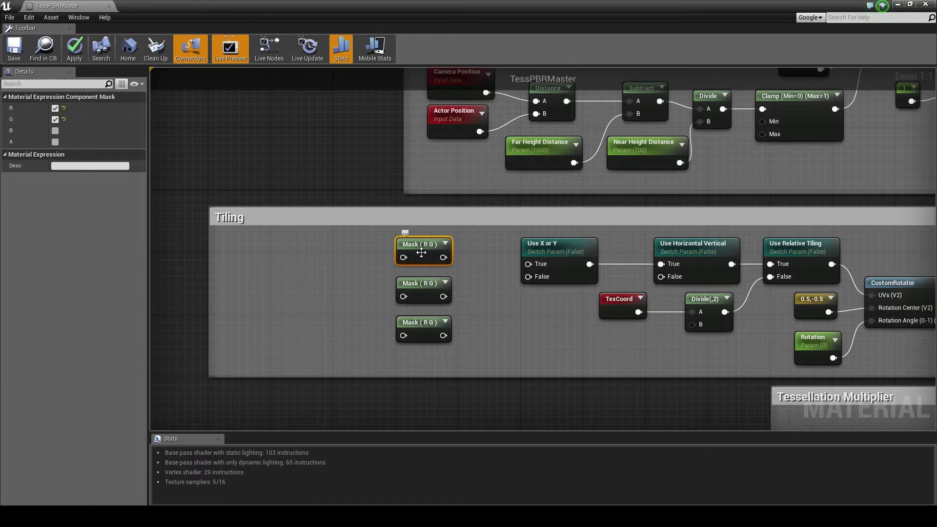
# Set the upper mask to channels G and B and the middle mask to R and B
pyautogui.click(55, 108)
pyautogui.click(55, 131)
pyautogui.click(417, 292)
pyautogui.click(56, 130)
pyautogui.click(56, 120)
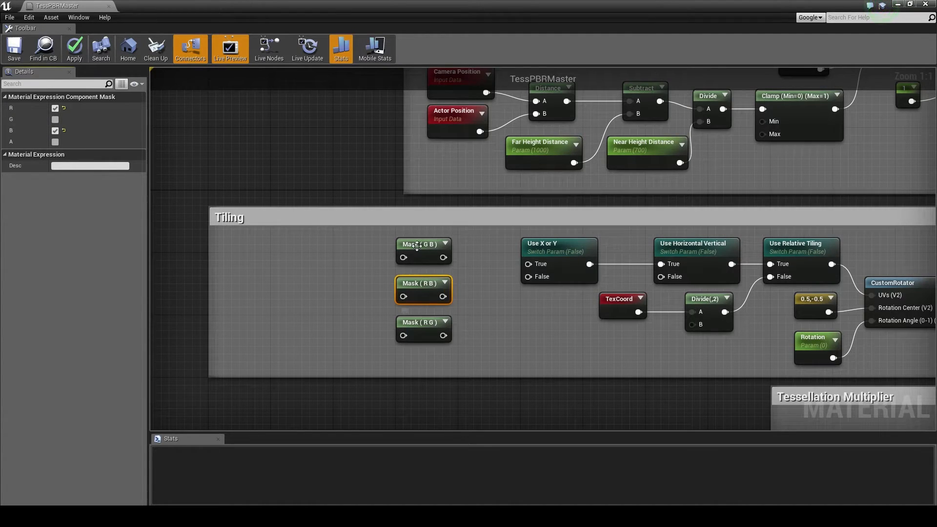
pyautogui.click(431, 335)
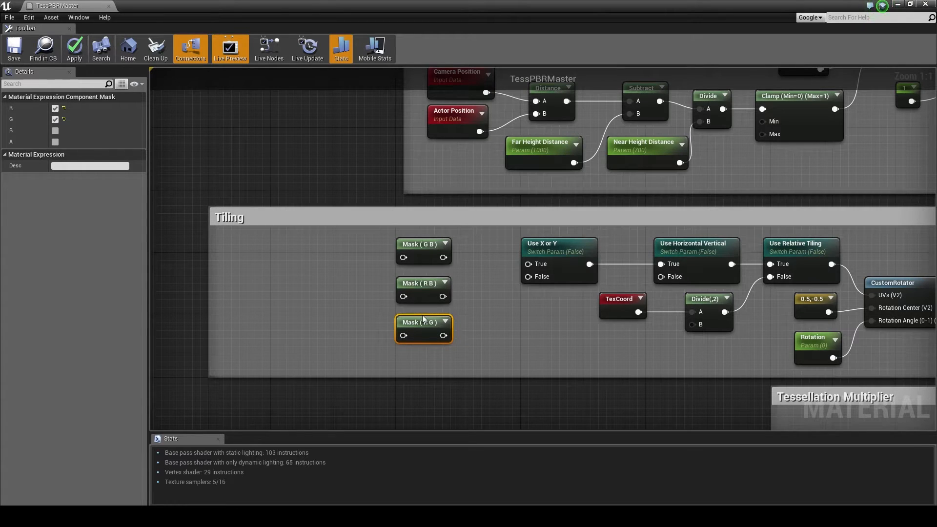
# Connect the GB and RB masks to Use X or Y's True and False inputs, and the RG mask to Use Horizontal Vertical's False input
pyautogui.moveTo(528, 263); pyautogui.dragTo(443, 258)
pyautogui.moveTo(541, 277); pyautogui.dragTo(445, 297)
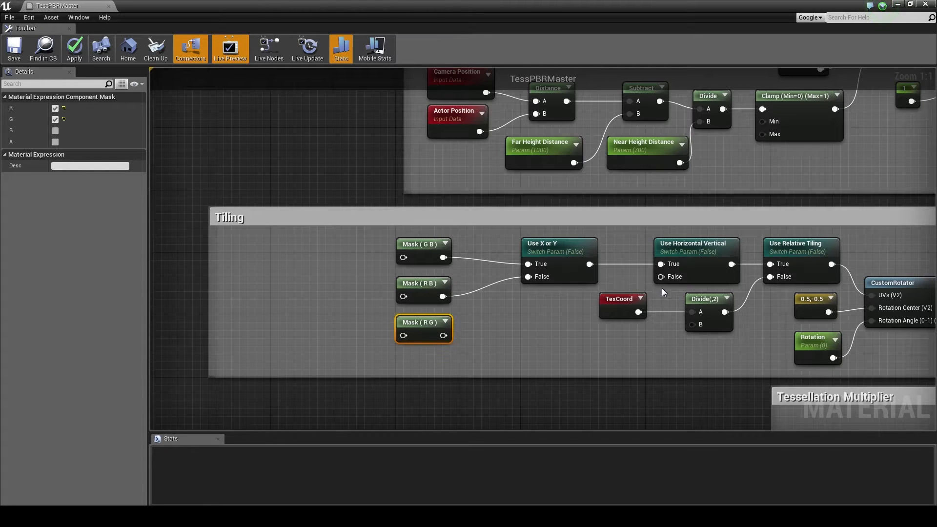
pyautogui.moveTo(662, 277); pyautogui.dragTo(443, 337)
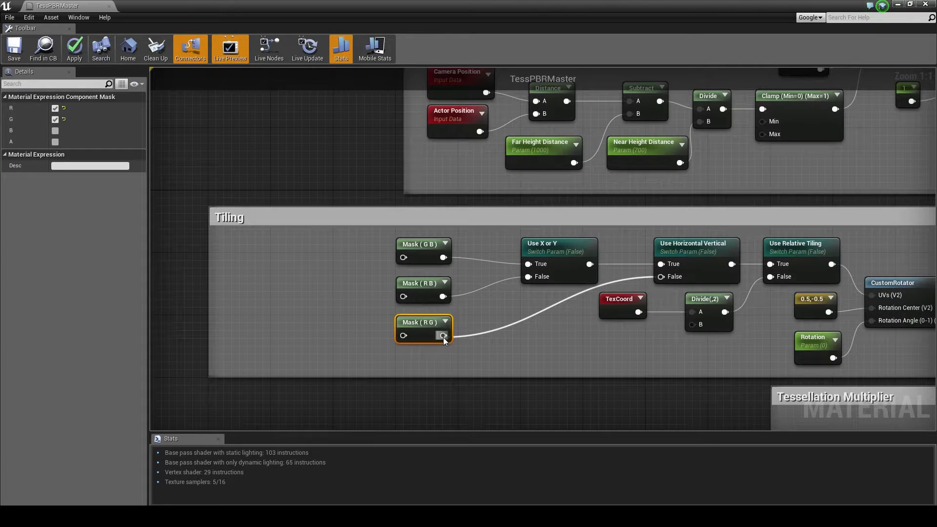
# Copy the Divide node, place it before the three masks and connect its output to the GB and RB masks
pyautogui.moveTo(332, 338); pyautogui.dragTo(415, 346, button='right')
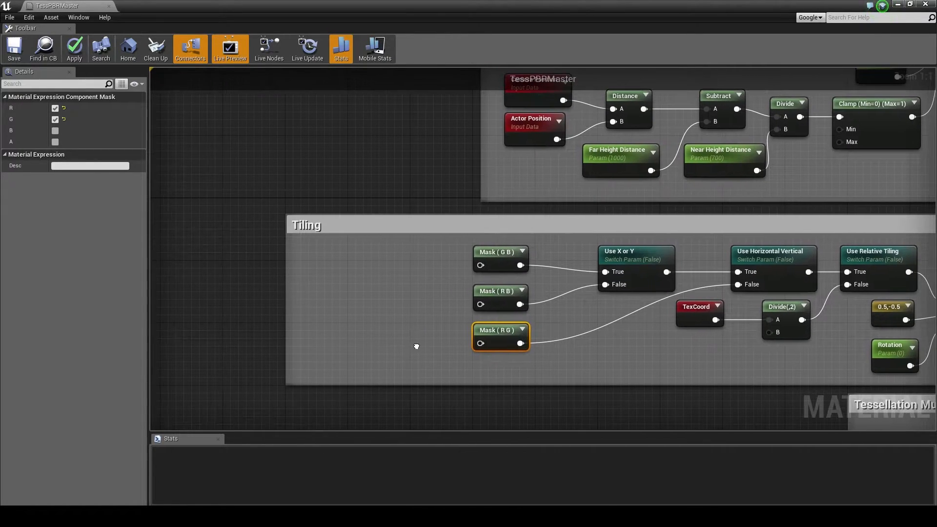
pyautogui.click(787, 308)
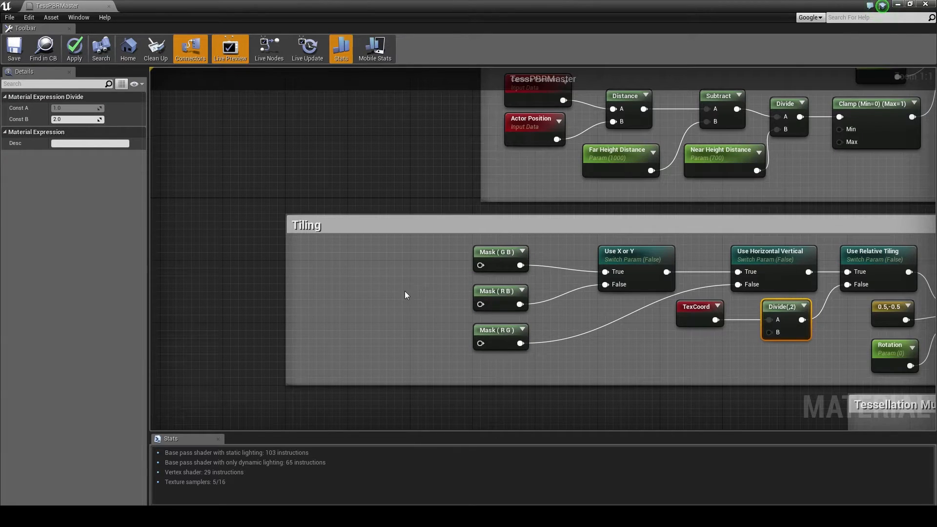
pyautogui.hotkey('ctrl', 'c')
pyautogui.hotkey('ctrl', 'v')
pyautogui.moveTo(422, 287); pyautogui.dragTo(414, 279)
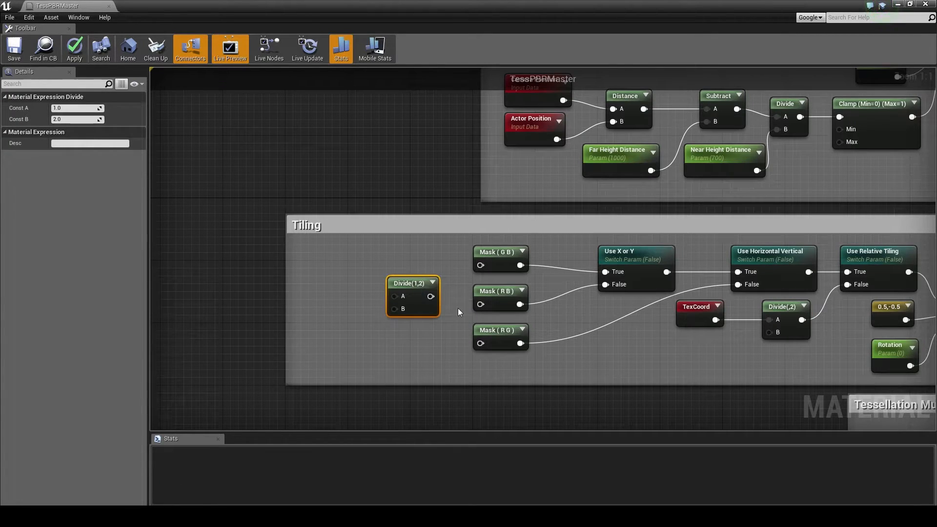
pyautogui.moveTo(485, 307); pyautogui.dragTo(430, 298)
pyautogui.moveTo(486, 267); pyautogui.dragTo(431, 293)
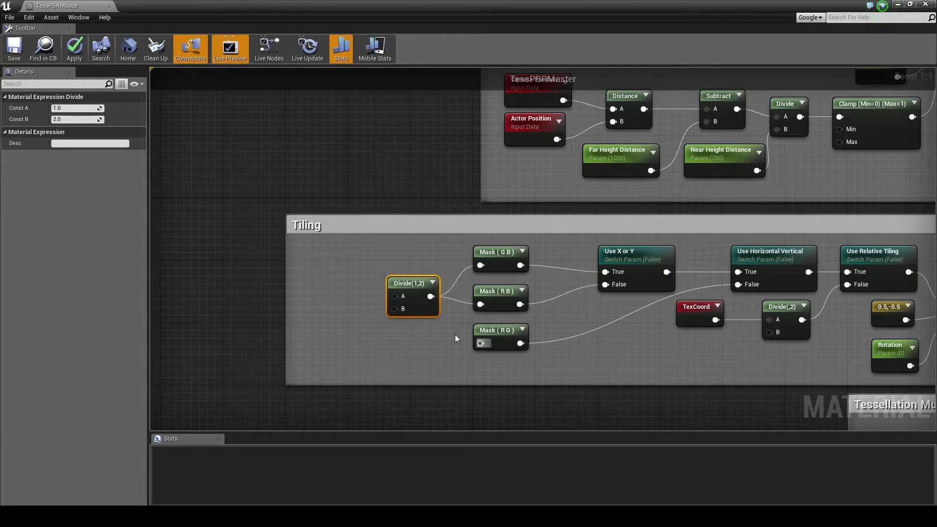
# Add a WorldPosition node inside the widened Tiling comment and connect it to input A of the Divide before the masks
pyautogui.moveTo(395, 308); pyautogui.dragTo(473, 320, button='right')
pyautogui.rightClick(382, 277)
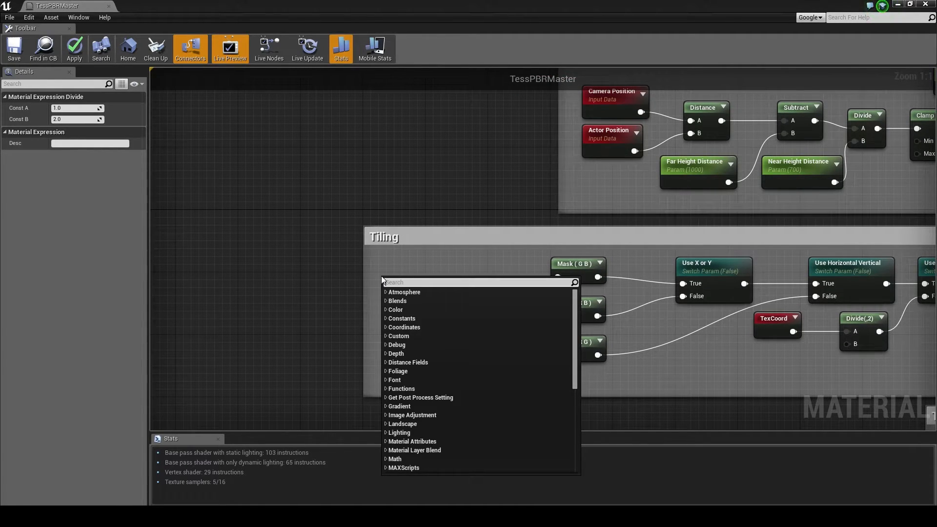
pyautogui.write('world')
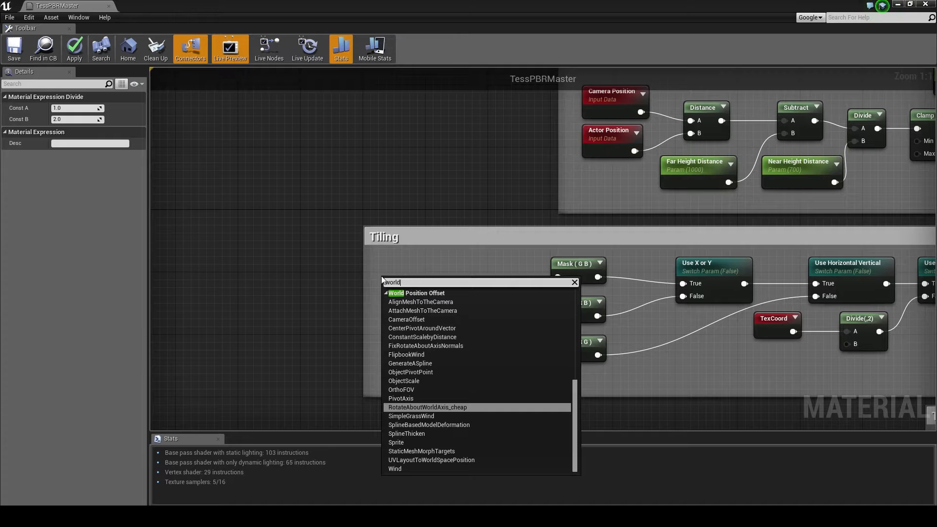
pyautogui.write('po')
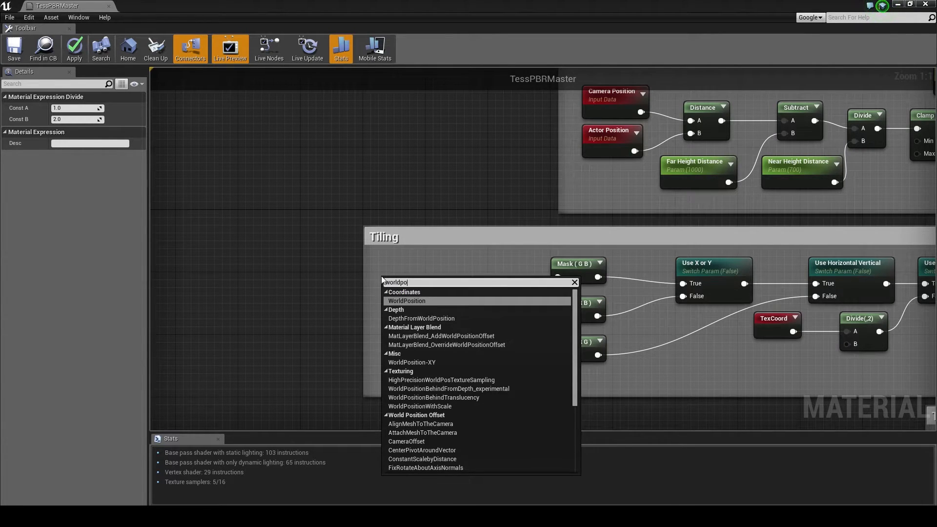
pyautogui.press('Return')
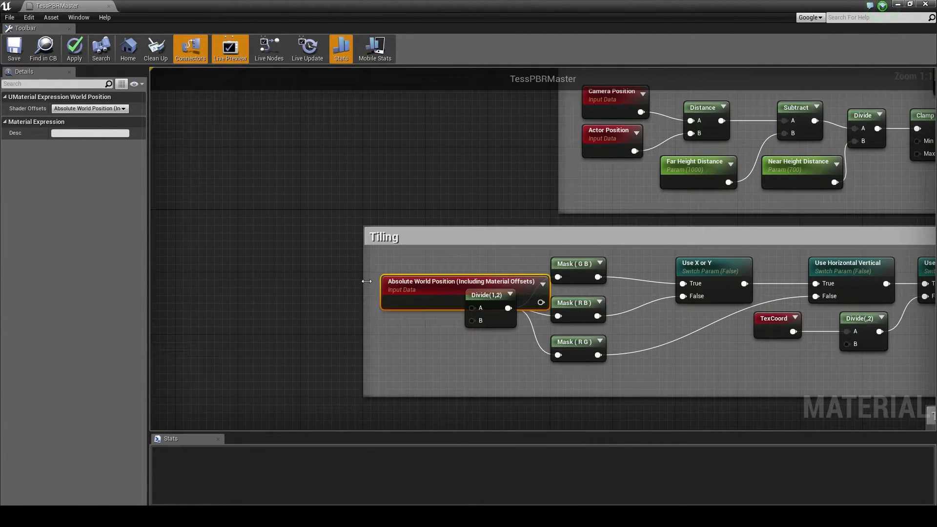
pyautogui.moveTo(363, 287); pyautogui.dragTo(246, 273)
pyautogui.moveTo(463, 283); pyautogui.dragTo(335, 291)
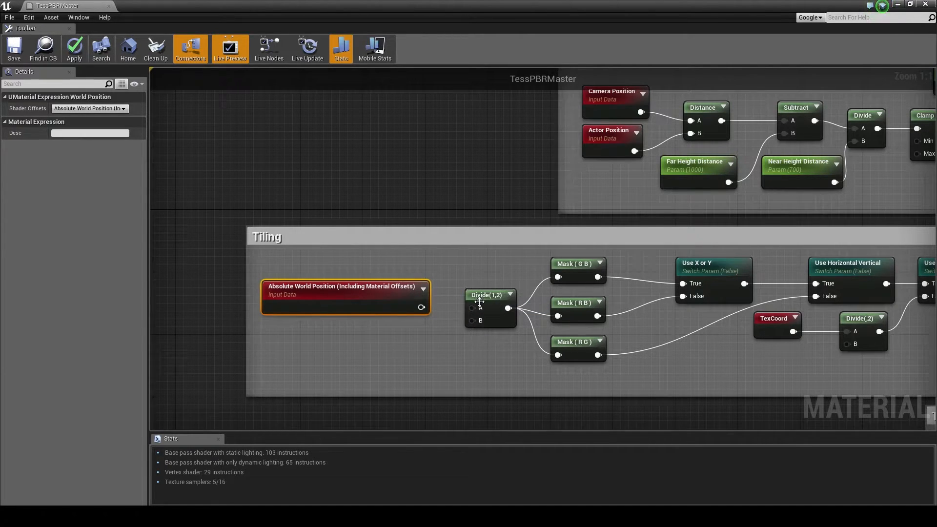
pyautogui.moveTo(476, 307); pyautogui.dragTo(422, 307)
# Copy the Rotation parameter to below the world position node and connect it to input B of both Divide nodes in the Tiling group
pyautogui.moveTo(487, 363); pyautogui.dragTo(456, 323, button='right')
pyautogui.moveTo(733, 339); pyautogui.dragTo(675, 301, button='right')
pyautogui.click(877, 318)
pyautogui.hotkey('ctrl', 'v')
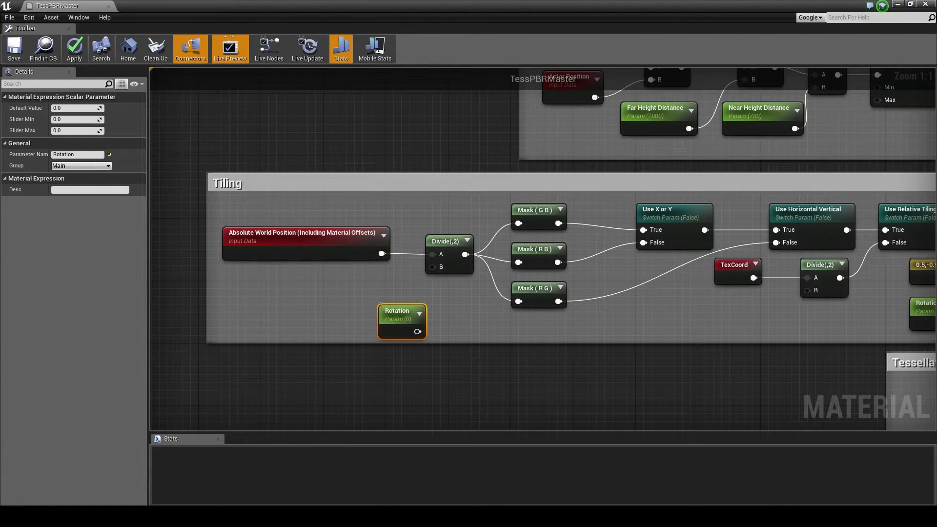
pyautogui.moveTo(404, 312); pyautogui.dragTo(400, 300)
pyautogui.moveTo(554, 316); pyautogui.dragTo(487, 306, button='right')
pyautogui.moveTo(743, 278); pyautogui.dragTo(350, 305)
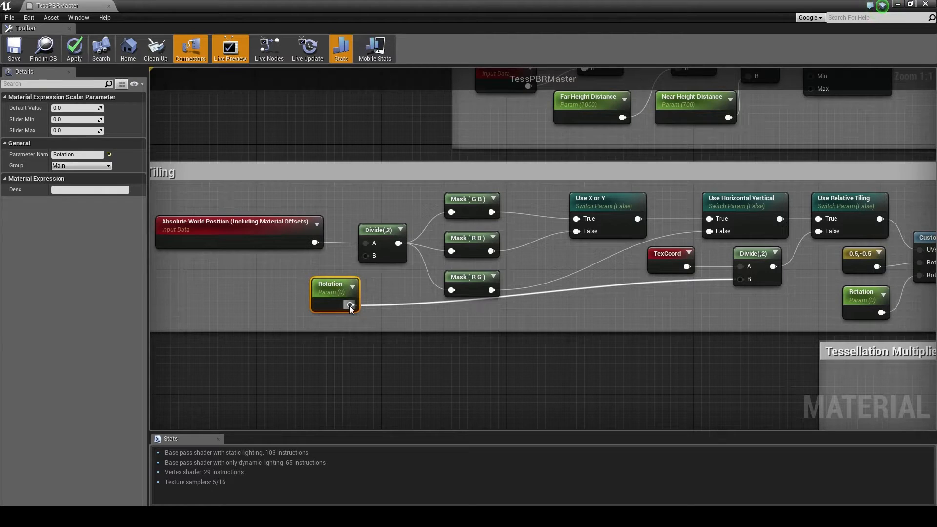
pyautogui.moveTo(337, 284); pyautogui.dragTo(321, 285)
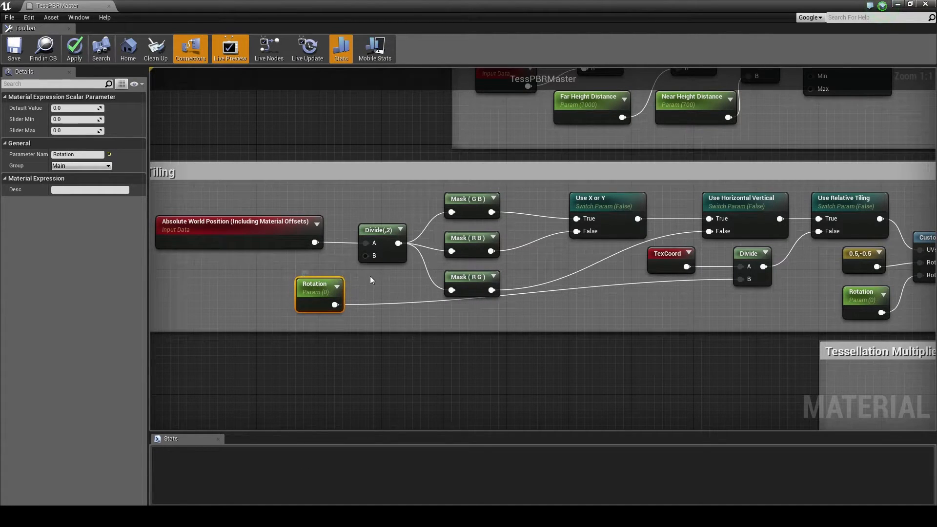
pyautogui.moveTo(365, 256); pyautogui.dragTo(338, 306)
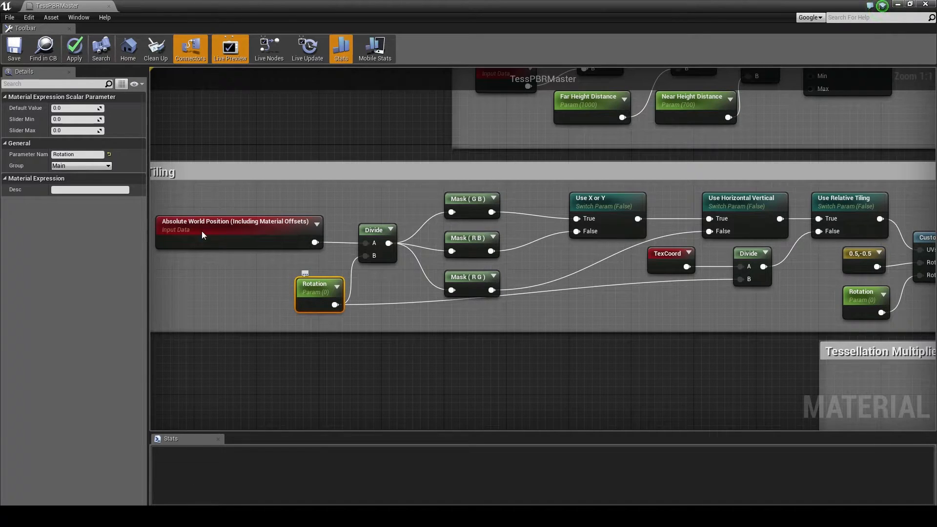
# Rename the copied parameter Tiling, set its default value to 1 and place it slightly lower
pyautogui.click(78, 155)
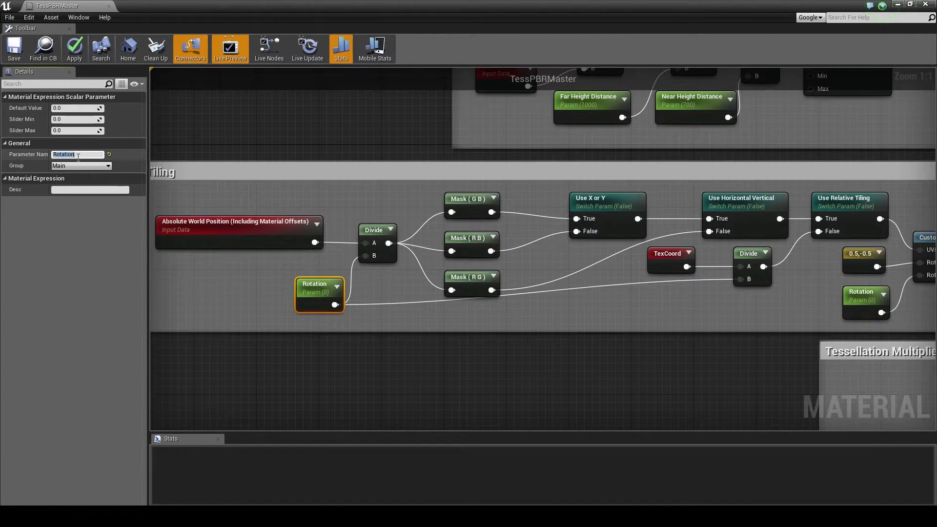
pyautogui.write('Tiling')
pyautogui.press('Return')
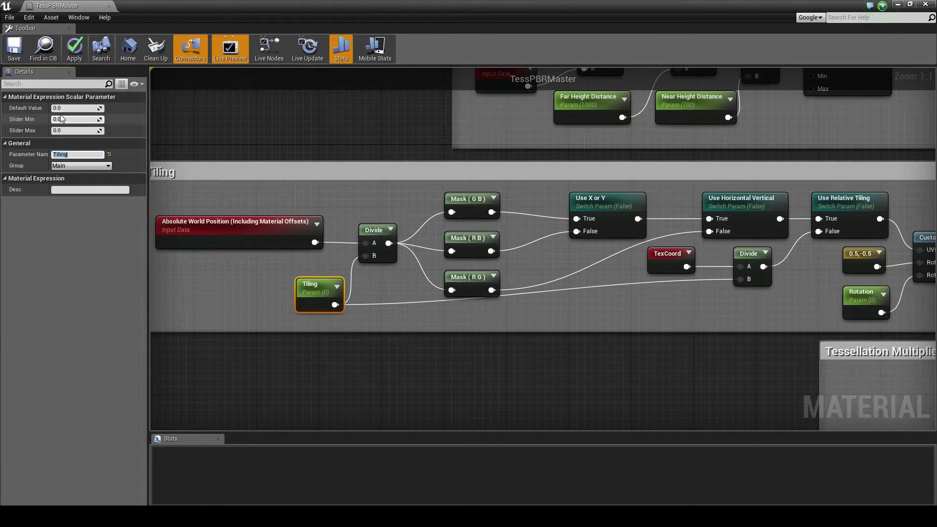
pyautogui.click(73, 108)
pyautogui.write('1')
pyautogui.press('Return')
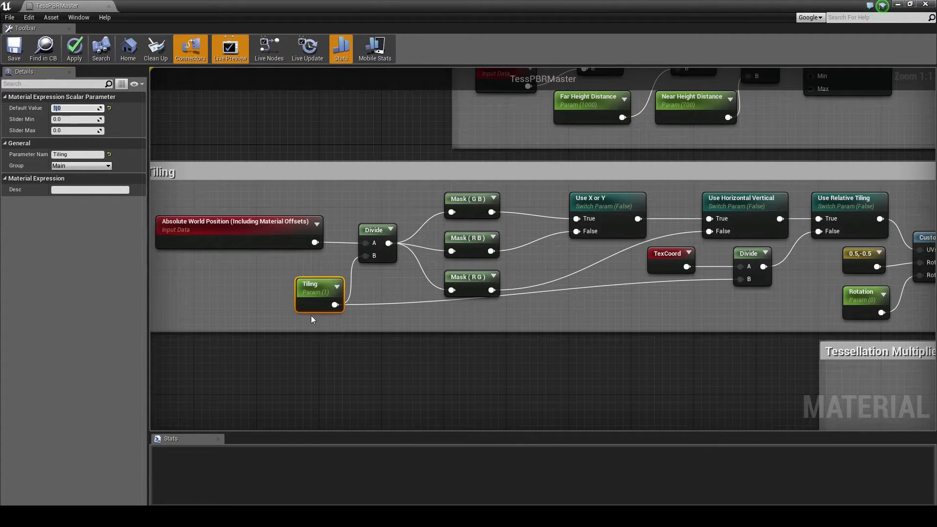
pyautogui.moveTo(314, 305); pyautogui.dragTo(311, 309)
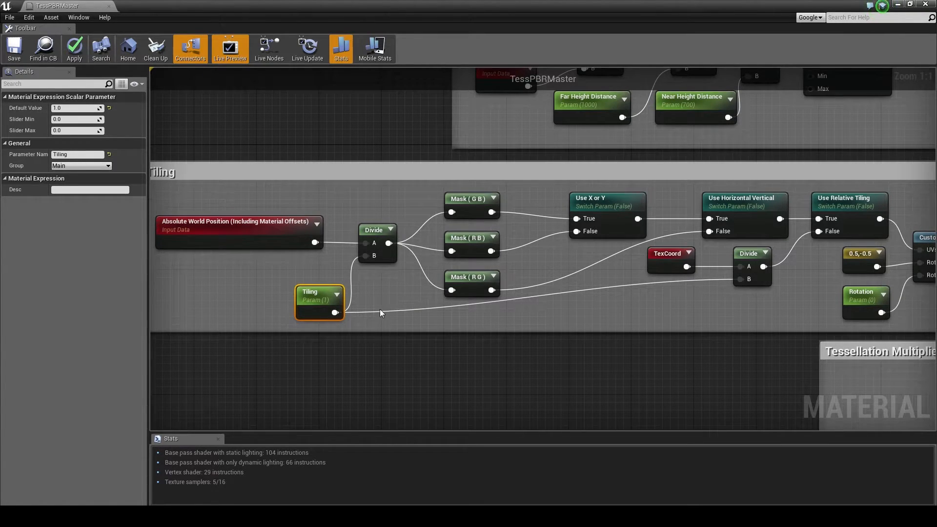
# Review the Tiling network and the whole graph, and save the TessPBRMaster material
pyautogui.click(827, 211)
pyautogui.click(316, 293)
pyautogui.scroll(-2, 439, 322)
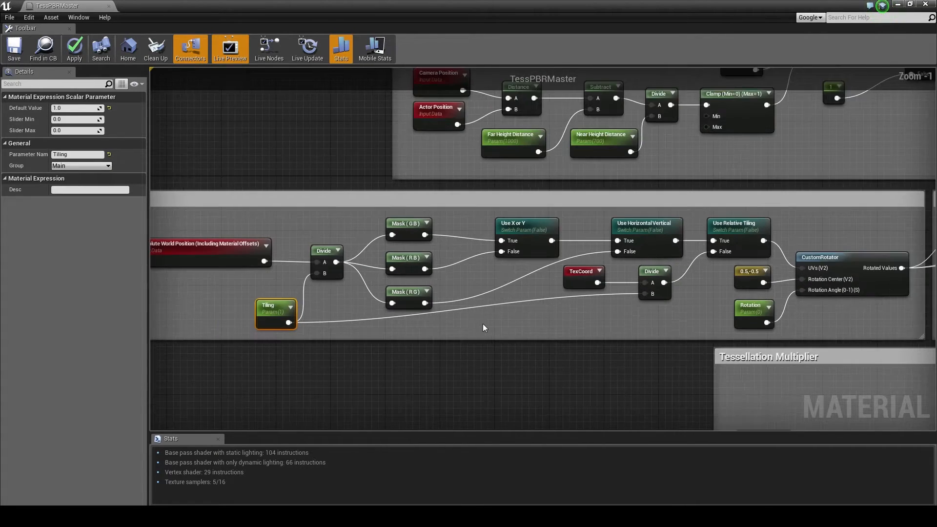
pyautogui.moveTo(529, 335); pyautogui.dragTo(559, 335, button='right')
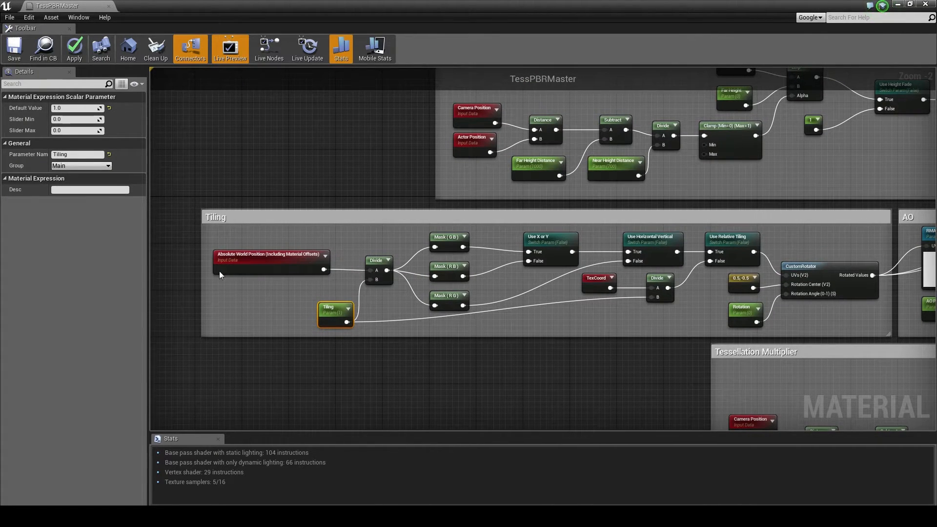
pyautogui.moveTo(621, 317)
pyautogui.mouseDown(button='right')
pyautogui.moveTo(613, 319)
pyautogui.moveTo(633, 314)
pyautogui.mouseUp(button='right')
pyautogui.scroll(1, 613, 318)
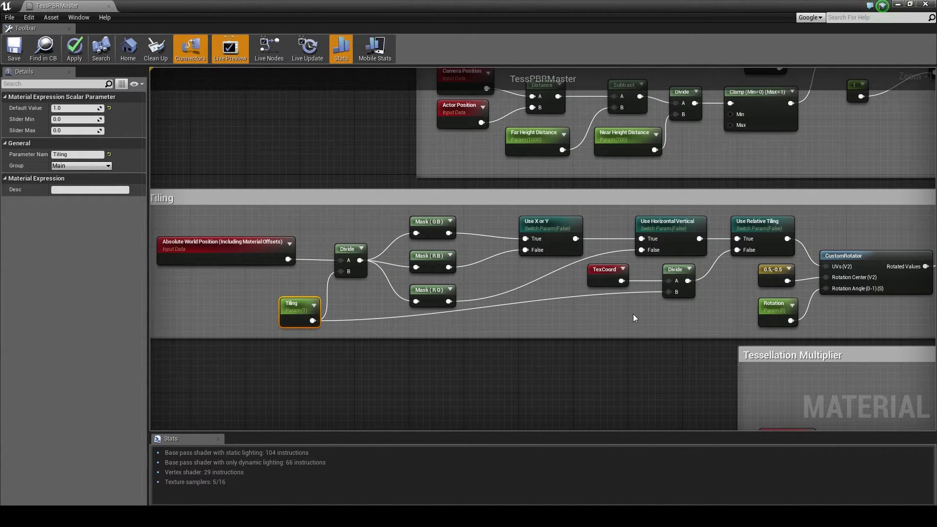
pyautogui.moveTo(724, 308); pyautogui.dragTo(348, 336, button='right')
pyautogui.scroll(-4, 420, 318)
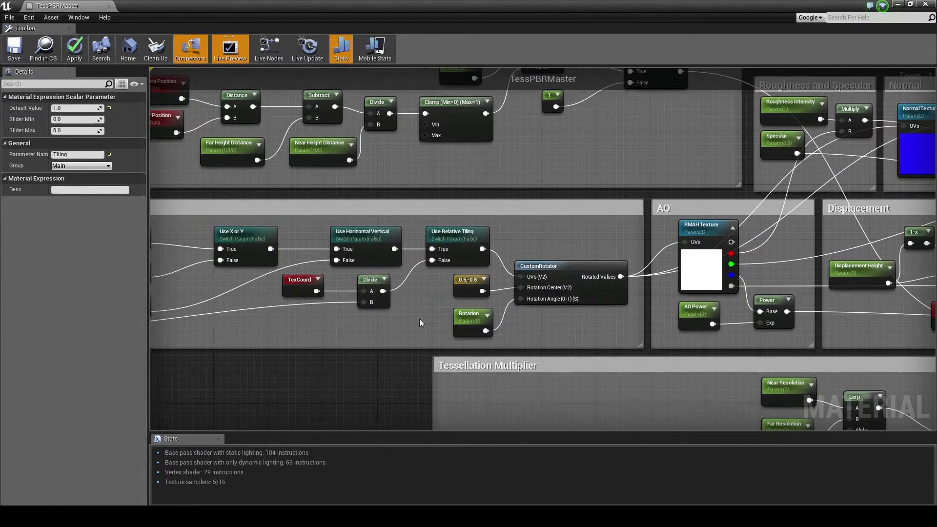
pyautogui.press('Home')
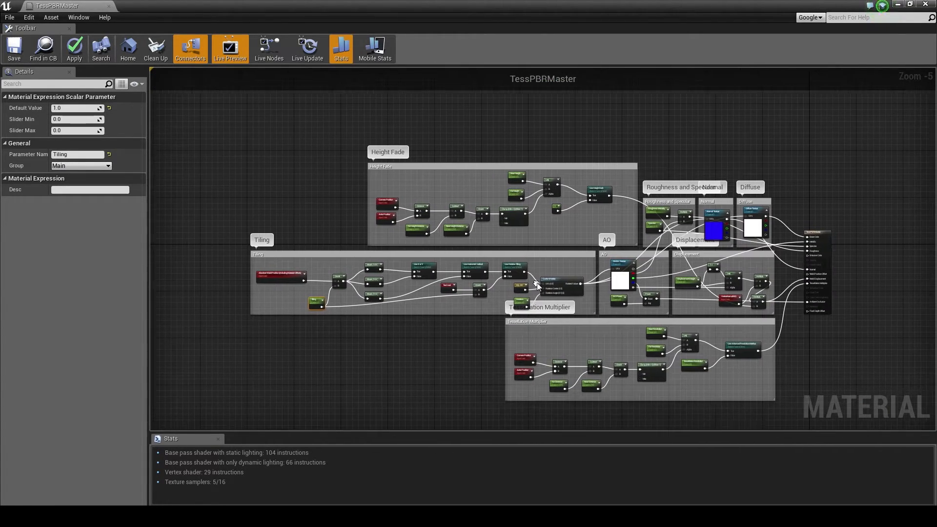
pyautogui.click(8, 53)
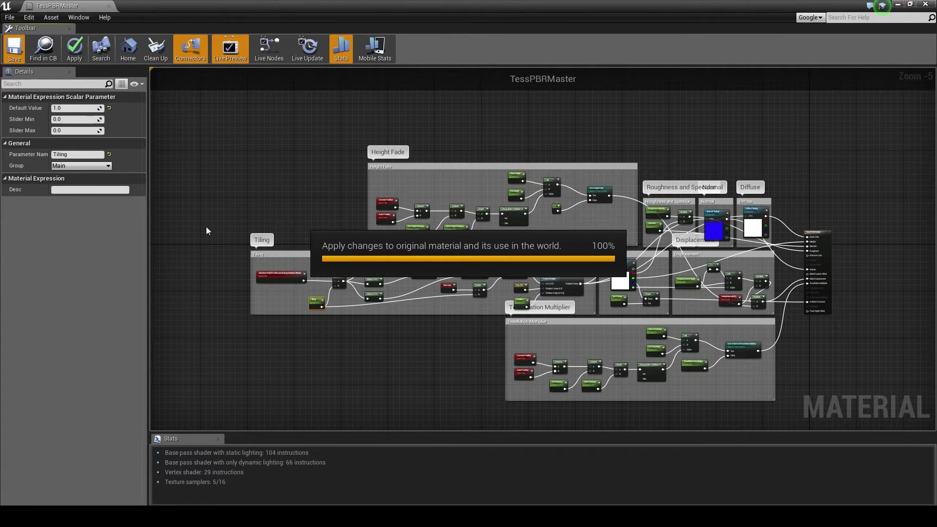
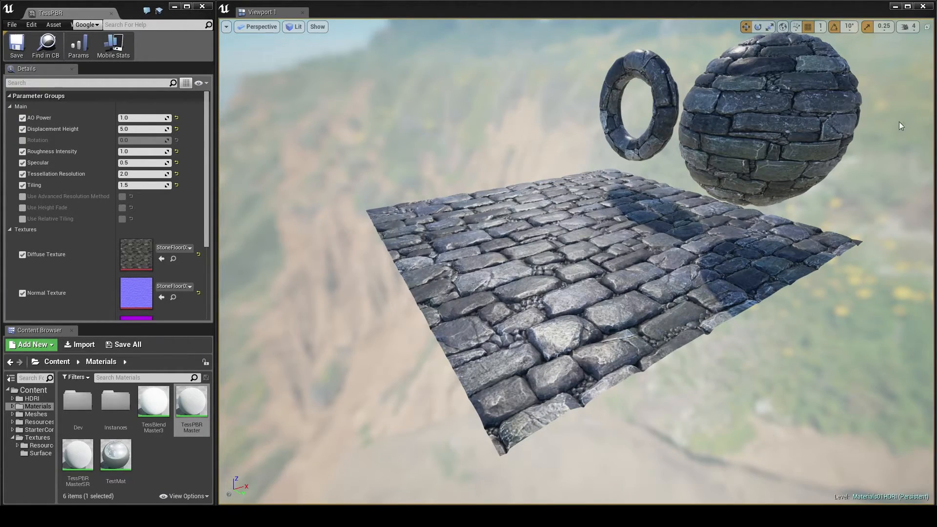
# Test Tiling values 1, 2 and 0.5 in the TessPBR instance against the stone floor, and set Tiling back to 1
pyautogui.moveTo(587, 207); pyautogui.dragTo(612, 230, button='right')
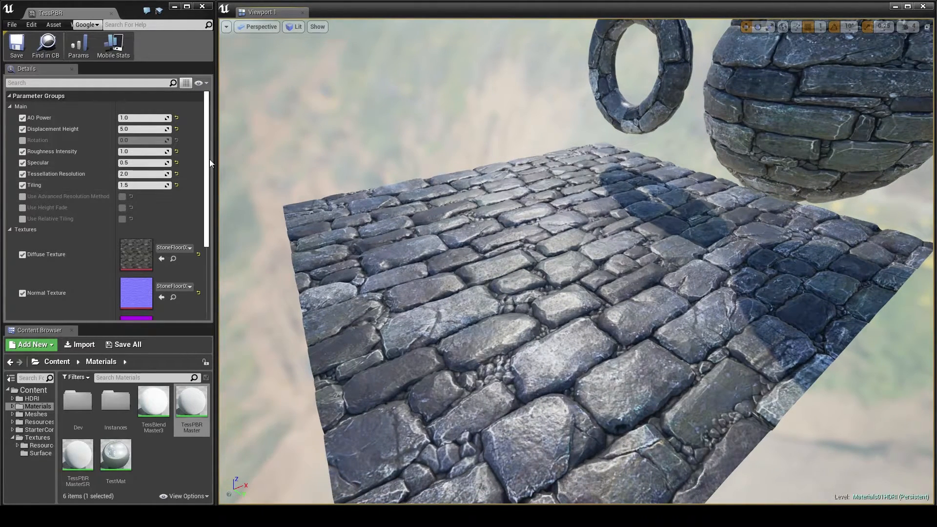
pyautogui.moveTo(206, 155); pyautogui.dragTo(205, 132)
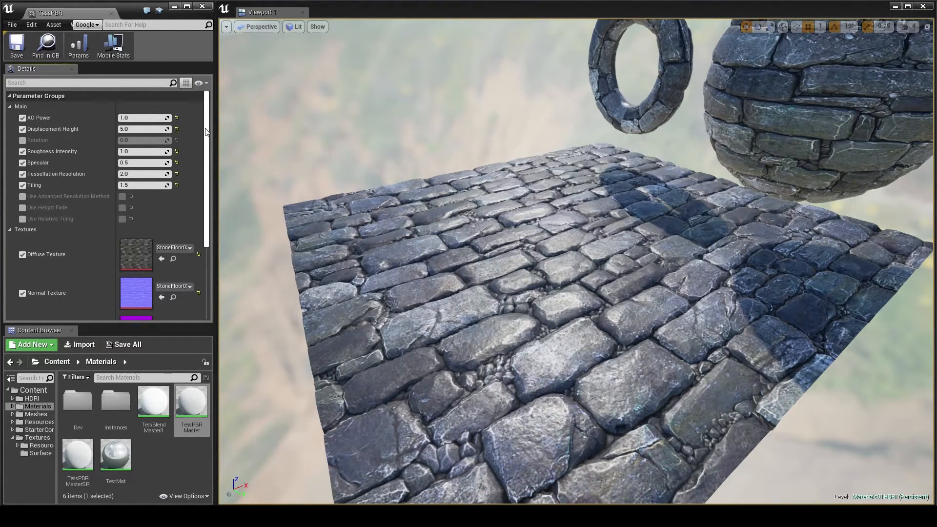
pyautogui.moveTo(483, 179); pyautogui.dragTo(469, 215, button='right')
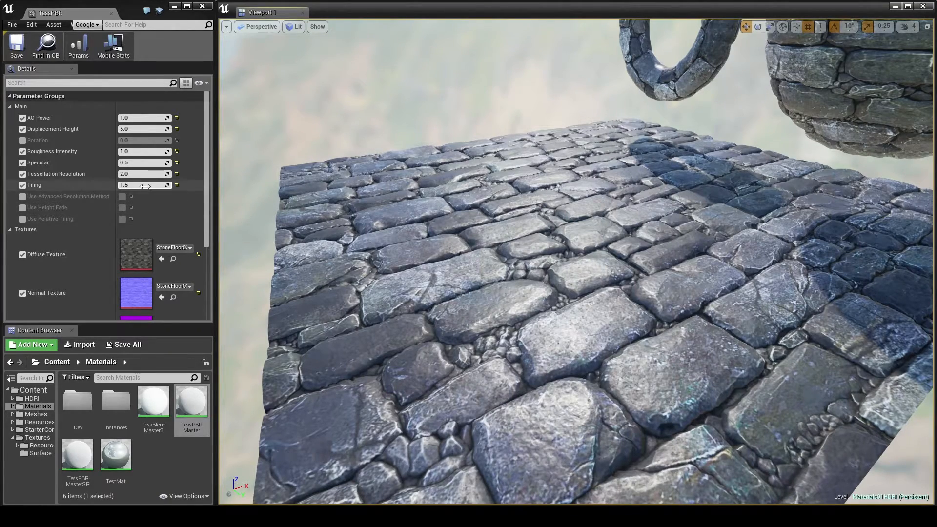
pyautogui.moveTo(141, 183); pyautogui.dragTo(146, 184)
pyautogui.write('139')
pyautogui.press('Return')
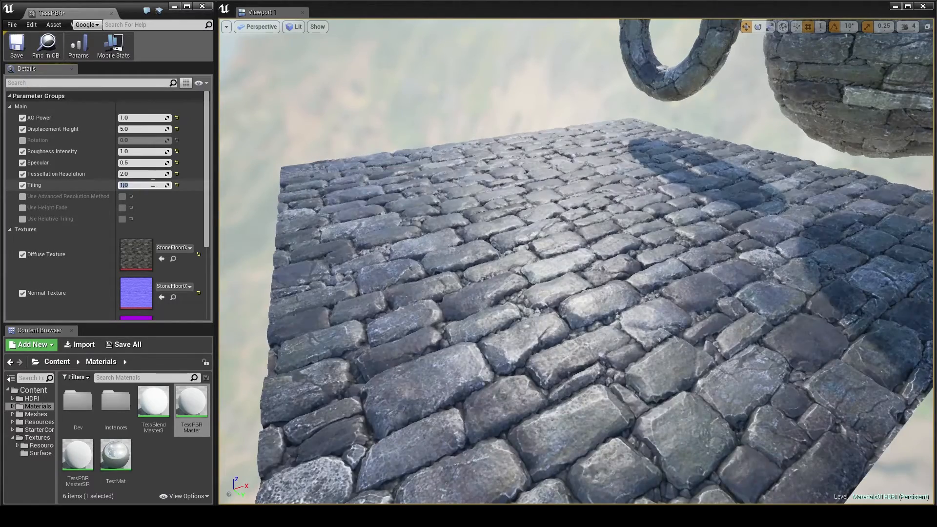
pyautogui.write('2')
pyautogui.press('Return')
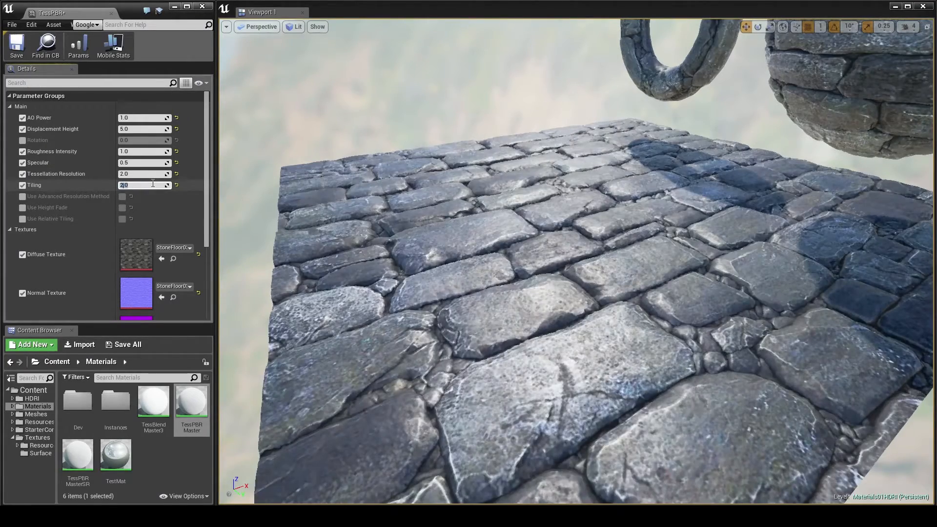
pyautogui.write('0.5')
pyautogui.press('Return')
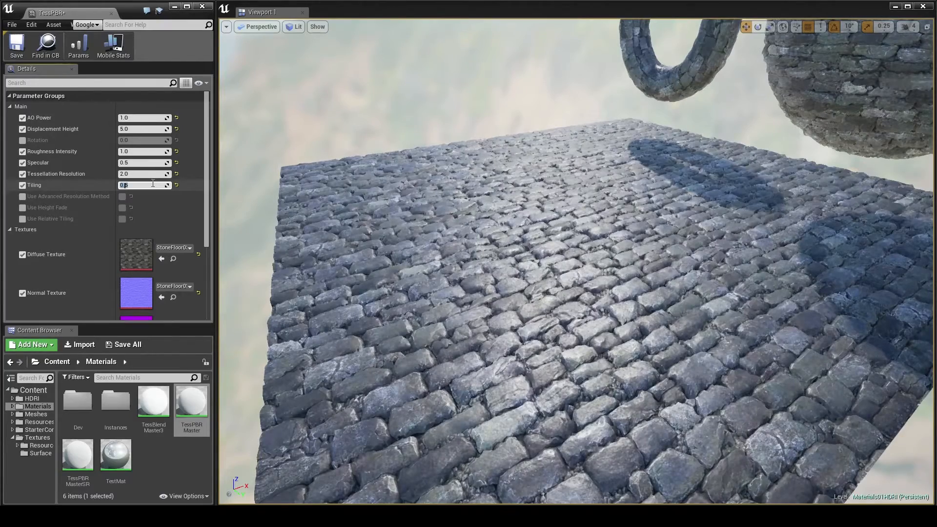
pyautogui.write('1')
pyautogui.press('Return')
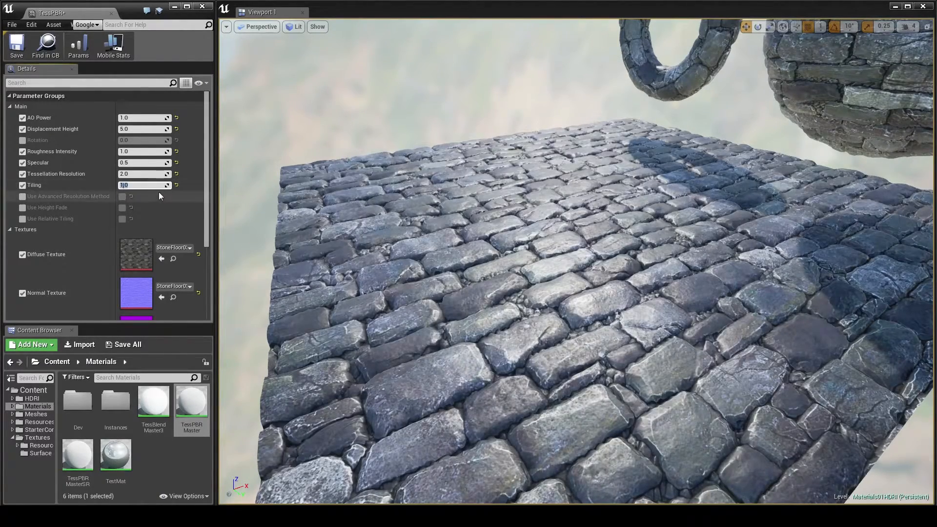
# Switch the viewport to Wireframe view mode and inspect the tessellation of the floor, ring and sphere
pyautogui.click(146, 175)
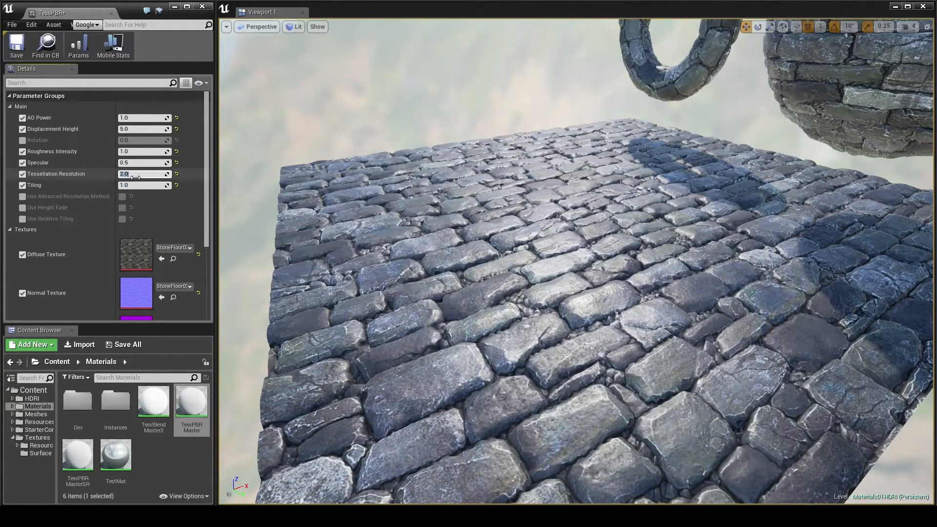
pyautogui.click(296, 26)
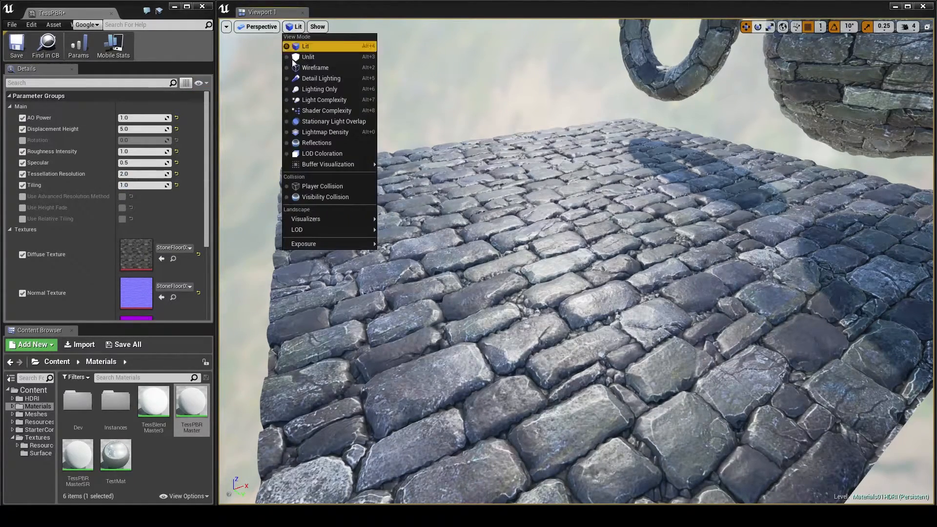
pyautogui.click(312, 67)
pyautogui.moveTo(356, 184); pyautogui.dragTo(369, 201, button='right')
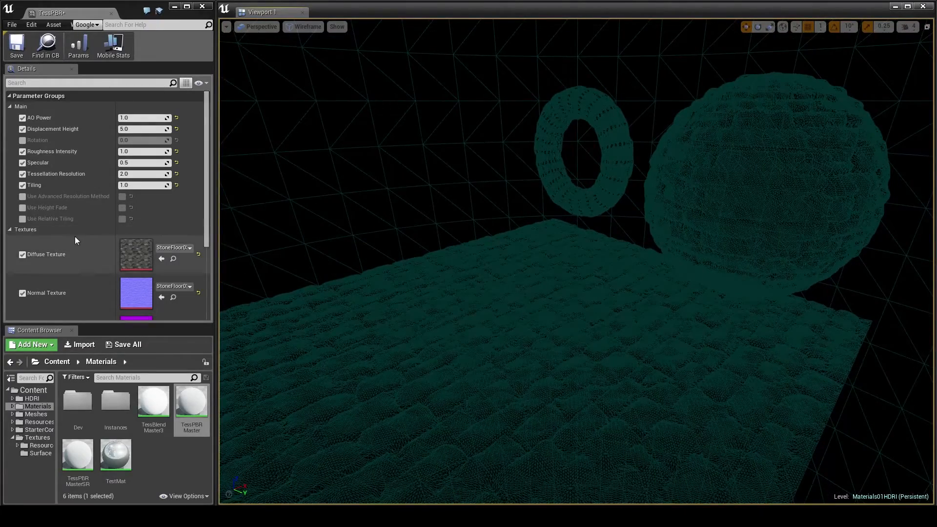
pyautogui.moveTo(299, 201); pyautogui.dragTo(261, 244, button='right')
pyautogui.moveTo(415, 208); pyautogui.dragTo(415, 208, button='right')
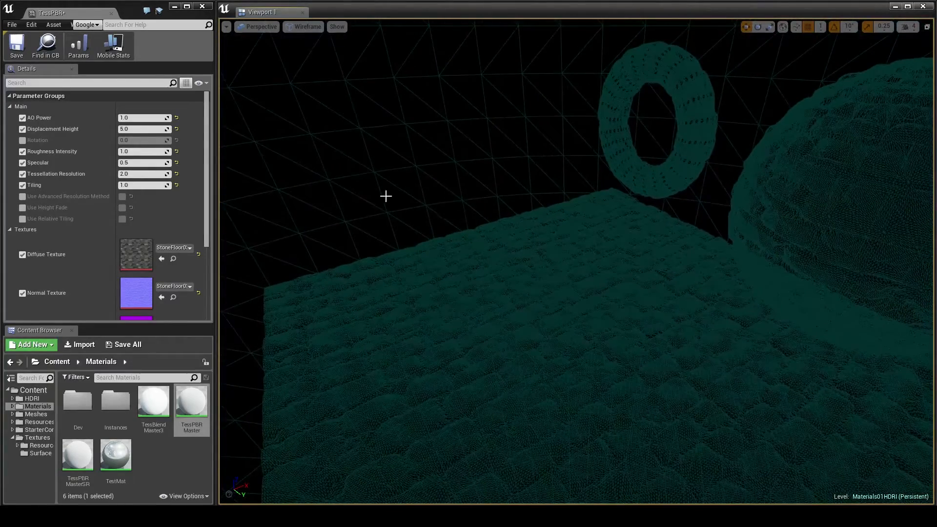
# Override and enable Use Advanced Resolution Method in the instance, and check the wireframe tessellation from different distances
pyautogui.click(22, 196)
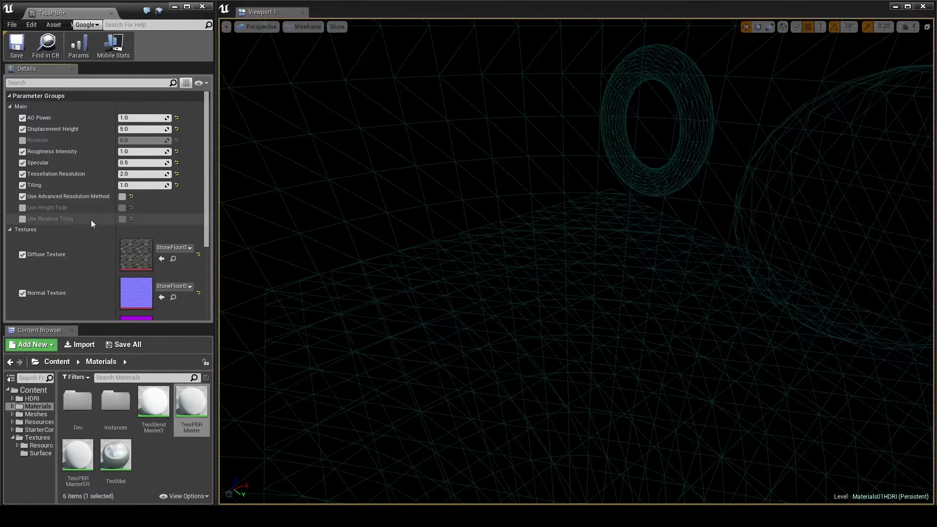
pyautogui.click(122, 197)
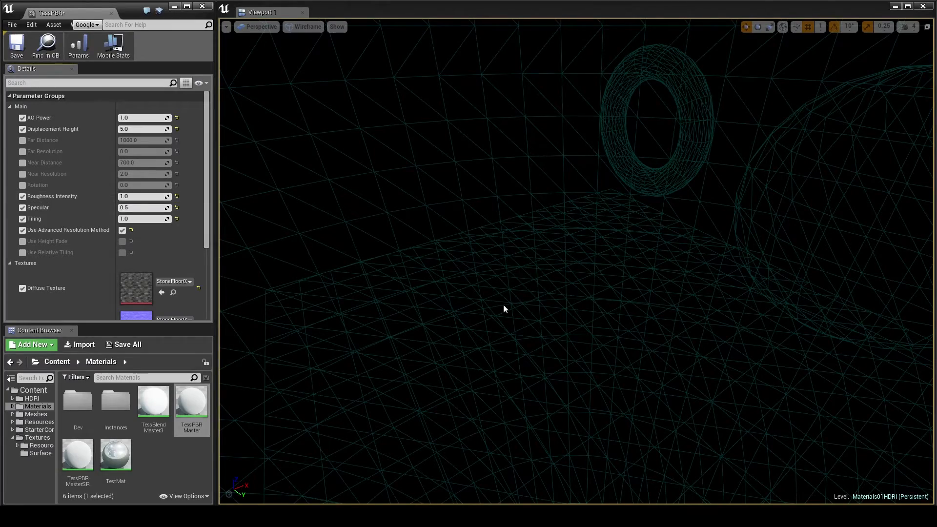
pyautogui.moveTo(584, 299); pyautogui.dragTo(379, 282, button='right')
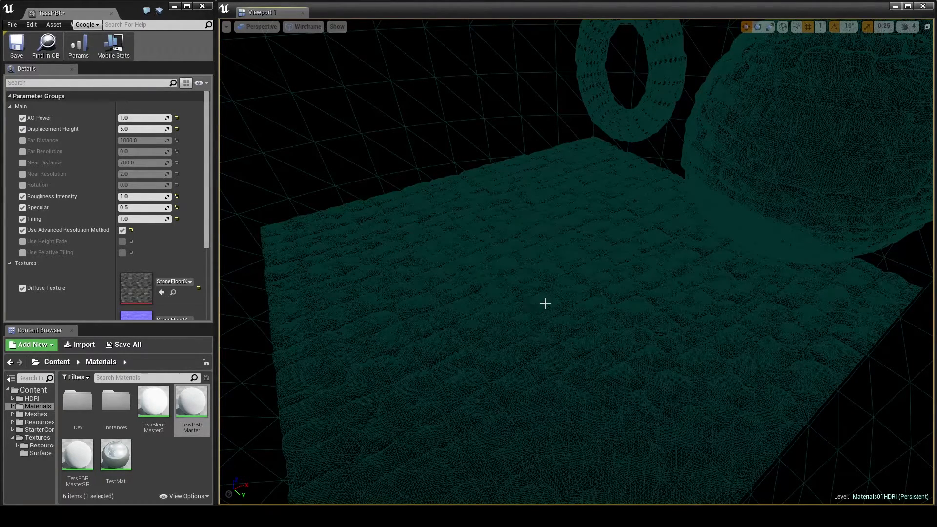
pyautogui.moveTo(577, 261); pyautogui.dragTo(562, 238, button='right')
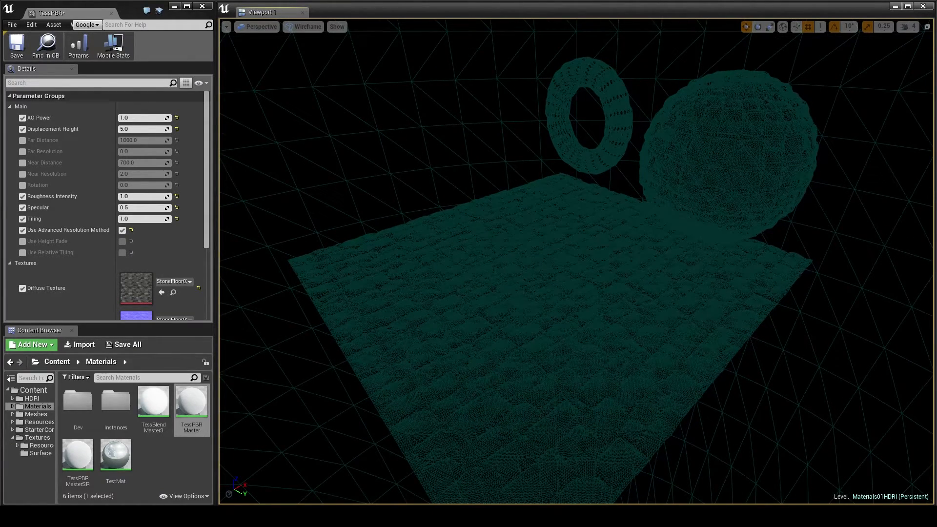
# Examine the wireframe tessellation of the floor, ring and sphere from far away and close up, and clear the viewport selection
pyautogui.moveTo(562, 239); pyautogui.dragTo(581, 285, button='right')
pyautogui.moveTo(576, 285); pyautogui.dragTo(578, 247, button='middle')
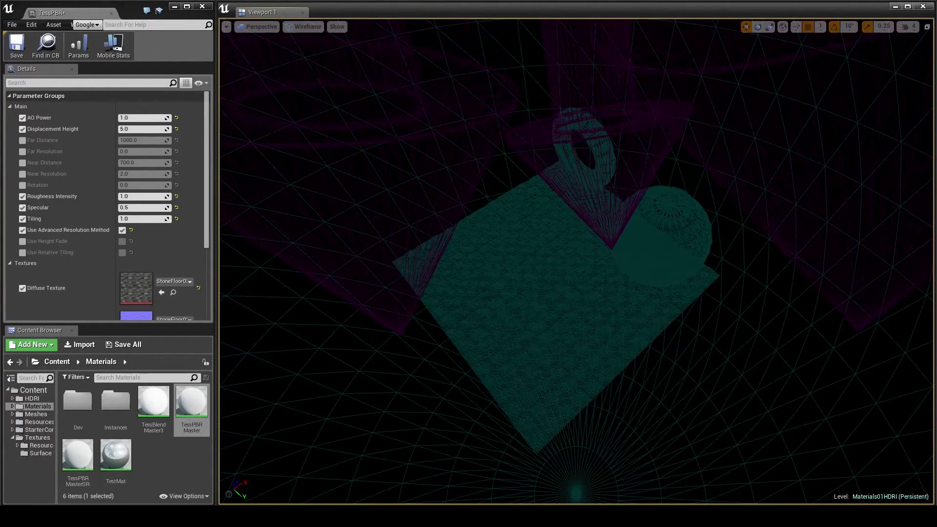
pyautogui.press('g')
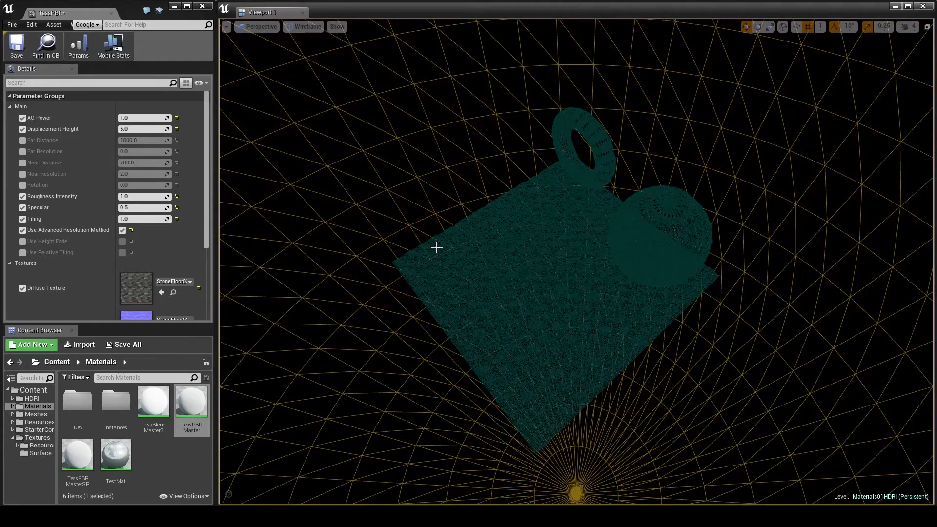
pyautogui.moveTo(491, 334); pyautogui.dragTo(493, 264, button='middle')
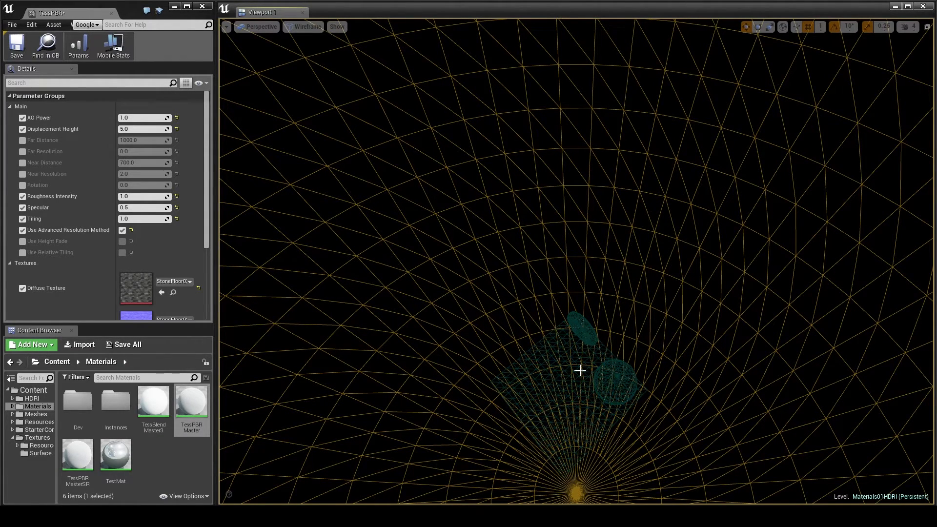
pyautogui.moveTo(580, 370); pyautogui.dragTo(580, 400, button='right')
pyautogui.moveTo(580, 370); pyautogui.dragTo(580, 398, button='middle')
pyautogui.moveTo(563, 398); pyautogui.dragTo(563, 349, button='right')
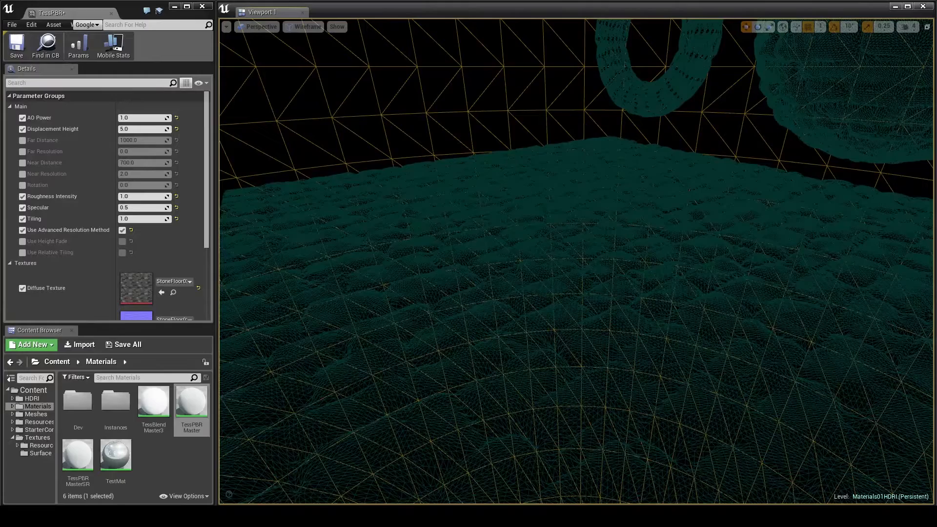
pyautogui.click(540, 237)
pyautogui.press('Escape')
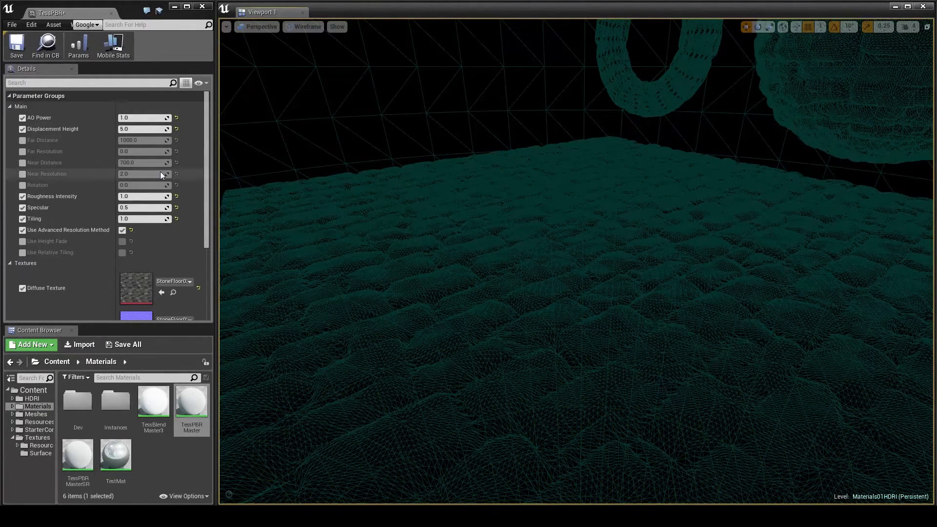
# Override Far Distance and Near Distance in the TessPBR instance, setting Near Distance to 150 and Far Distance to 300
pyautogui.click(23, 141)
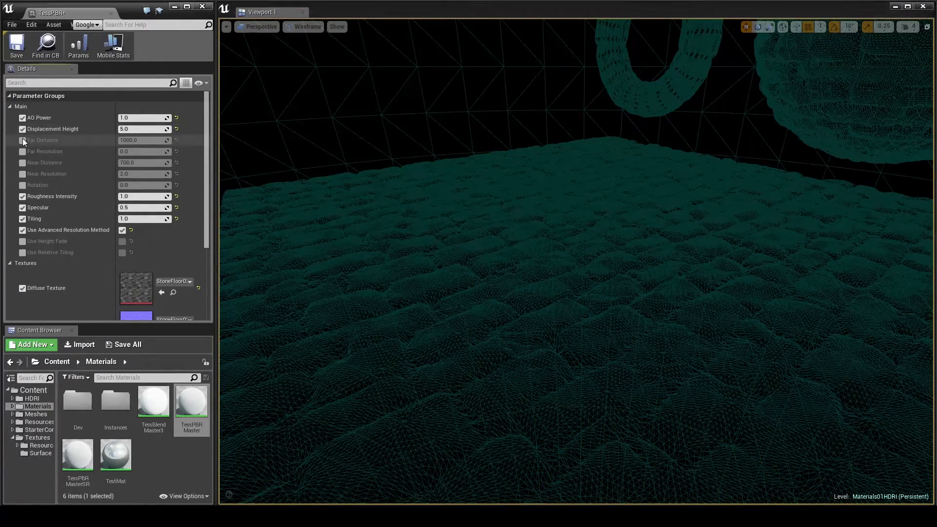
pyautogui.click(23, 163)
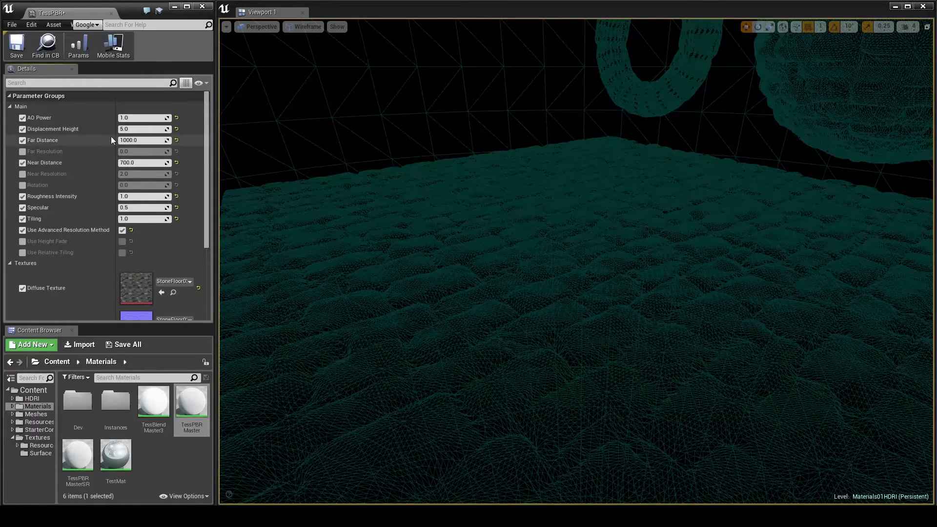
pyautogui.click(140, 163)
pyautogui.write('150')
pyautogui.click(147, 140)
pyautogui.write('3000')
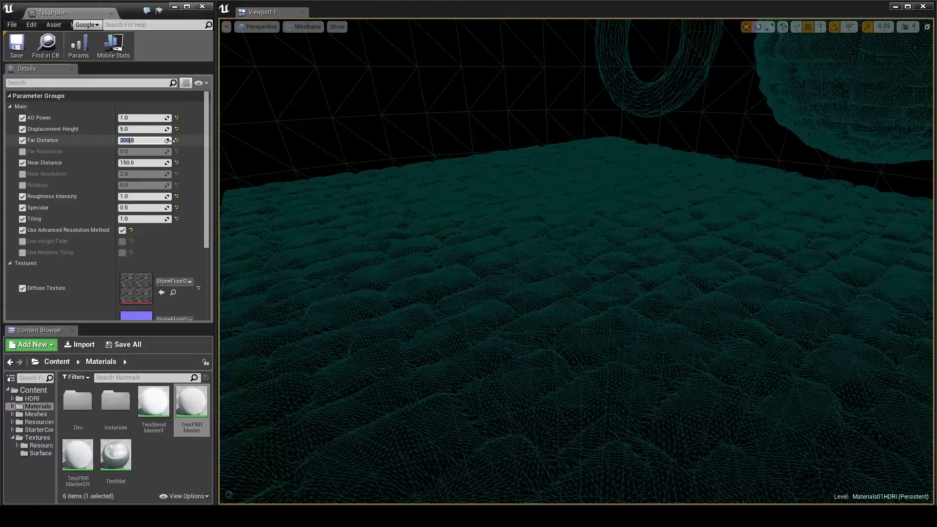
# Check how the wireframe tessellation of the floor responds to the new near and far distances
pyautogui.moveTo(443, 138); pyautogui.dragTo(443, 254)
pyautogui.moveTo(443, 136)
pyautogui.mouseDown(button='right')
pyautogui.moveTo(443, 234)
pyautogui.moveTo(443, 149)
pyautogui.mouseUp(button='right')
pyautogui.moveTo(443, 149); pyautogui.dragTo(480, 171, button='middle')
pyautogui.moveTo(481, 171); pyautogui.dragTo(442, 136)
pyautogui.moveTo(389, 93); pyautogui.dragTo(371, 80, button='right')
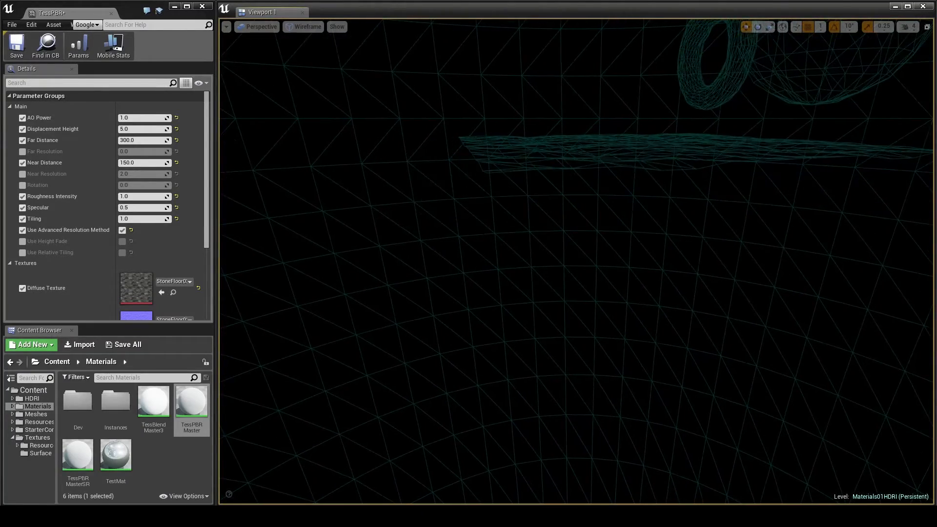
pyautogui.moveTo(371, 80); pyautogui.dragTo(371, 44)
# Switch the viewport to Lit view mode and inspect the stone floor's displacement at different distances
pyautogui.click(298, 26)
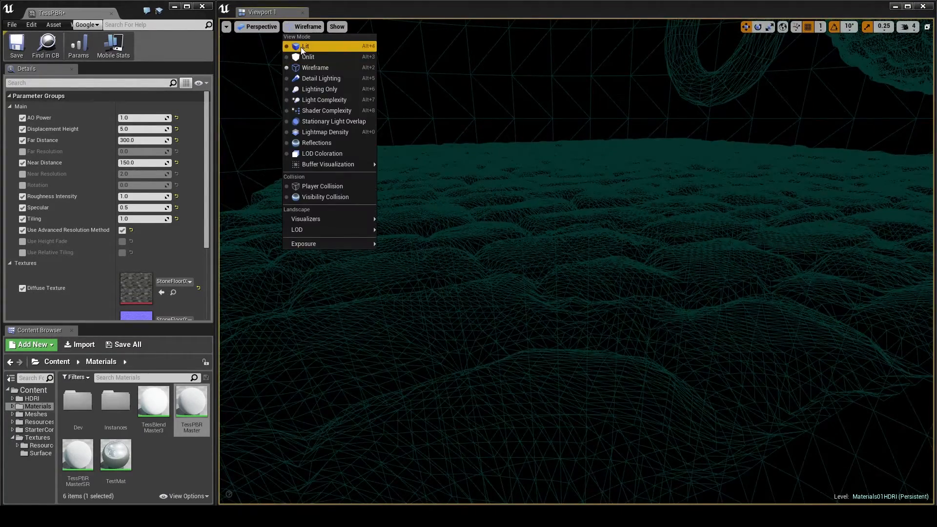
pyautogui.click(301, 50)
pyautogui.moveTo(439, 141)
pyautogui.mouseDown(button='right')
pyautogui.moveTo(439, 127)
pyautogui.moveTo(437, 141)
pyautogui.mouseUp(button='right')
pyautogui.moveTo(593, 163); pyautogui.dragTo(593, 163, button='right')
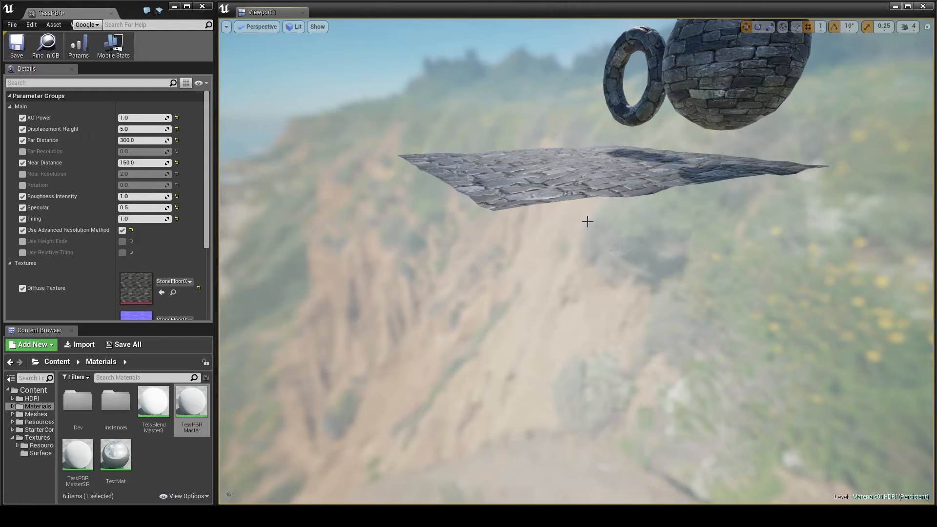
pyautogui.moveTo(533, 214)
pyautogui.mouseDown(button='right')
pyautogui.moveTo(561, 215)
pyautogui.moveTo(532, 203)
pyautogui.mouseUp(button='right')
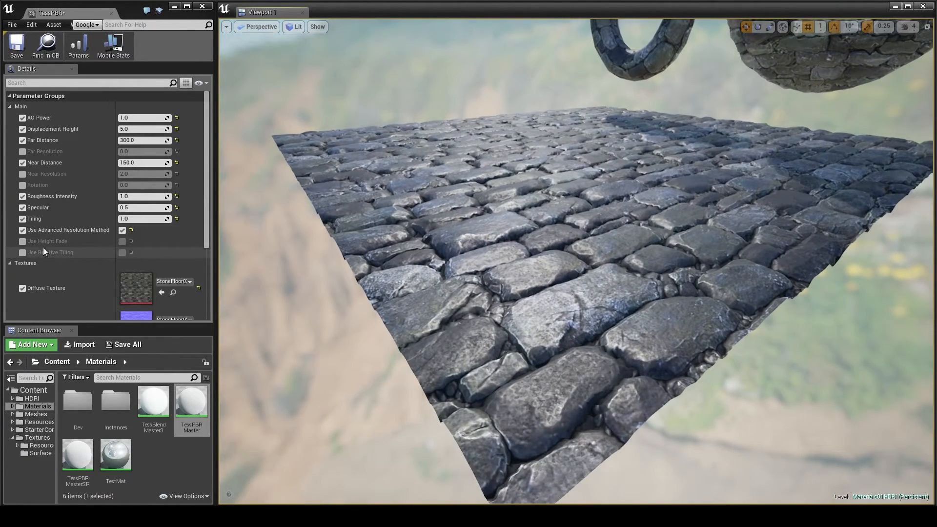
# Override and enable Use Height Fade in the instance, and inspect the floor, ring and sphere
pyautogui.click(22, 241)
pyautogui.click(122, 239)
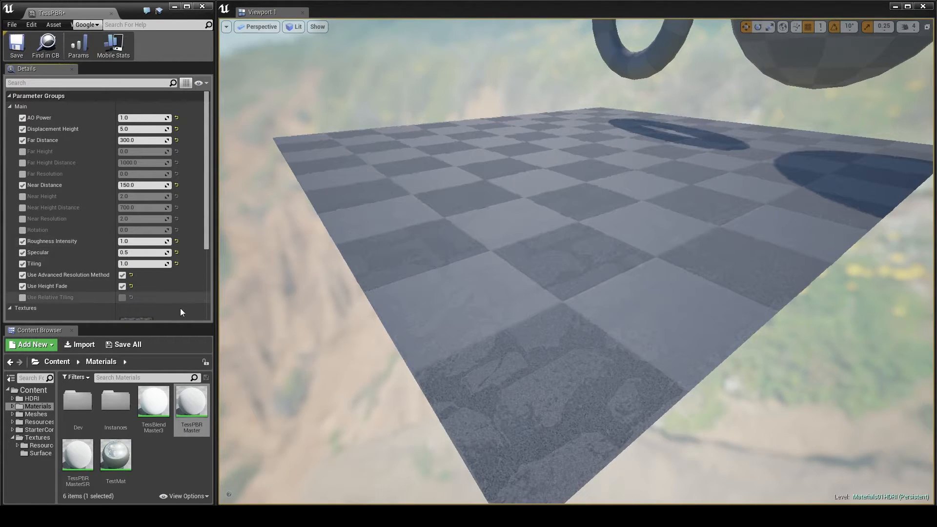
pyautogui.moveTo(470, 298); pyautogui.dragTo(471, 298, button='right')
pyautogui.press('e')
pyautogui.moveTo(493, 336); pyautogui.dragTo(494, 337, button='right')
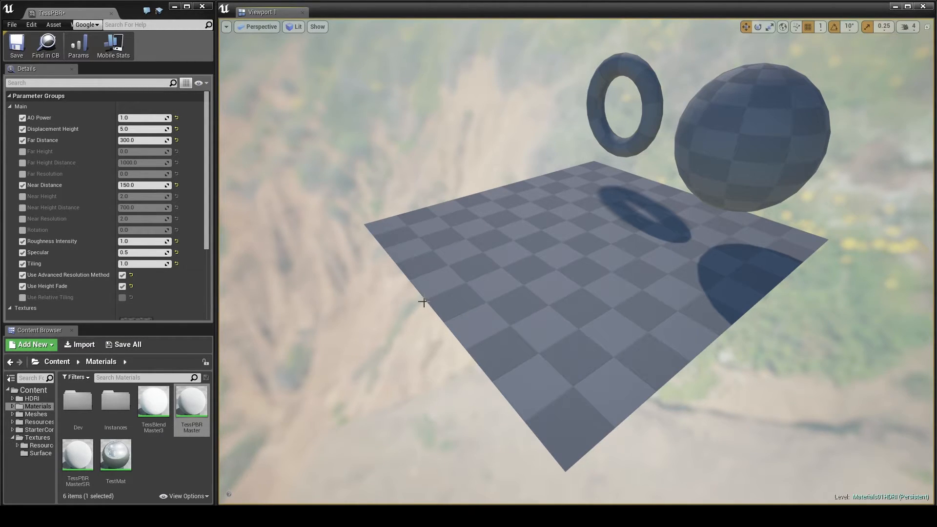
pyautogui.moveTo(499, 310); pyautogui.dragTo(572, 285)
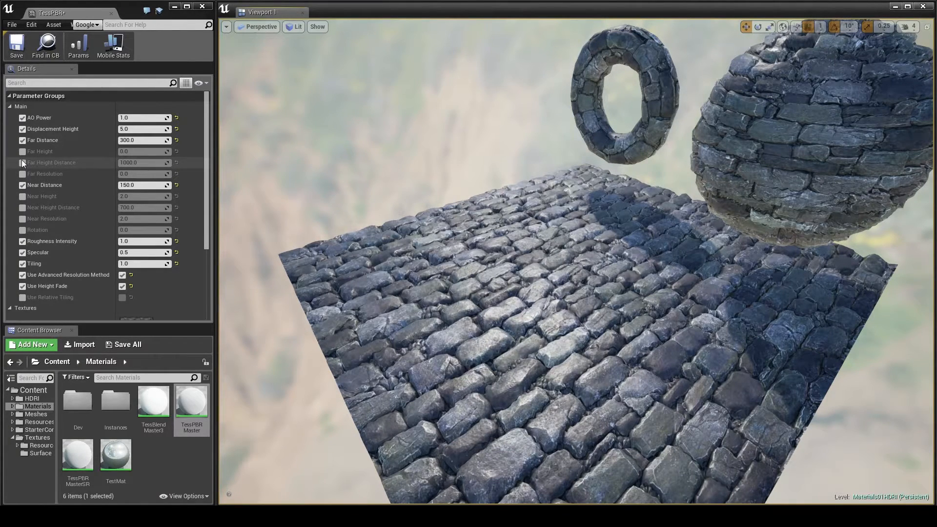
# Override Far Height Distance and Near Height Distance, setting them to 300 and 150
pyautogui.click(22, 163)
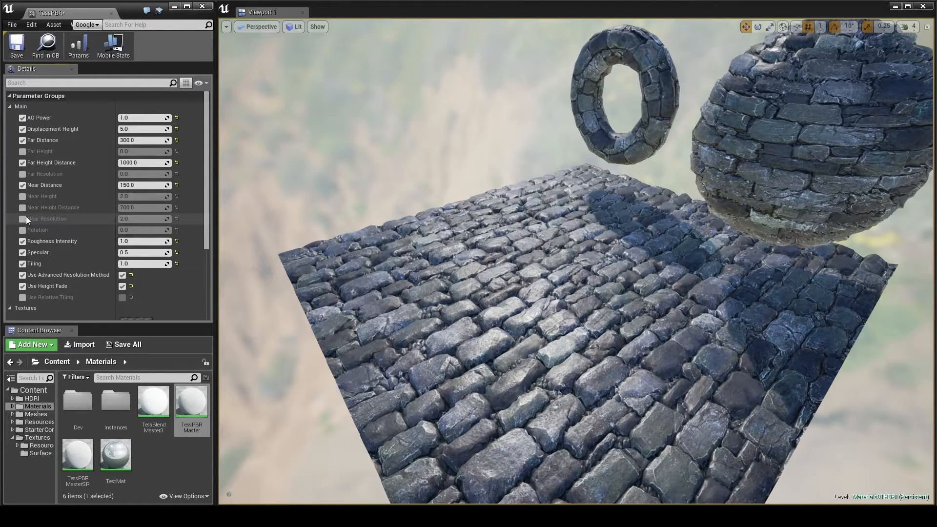
pyautogui.click(22, 207)
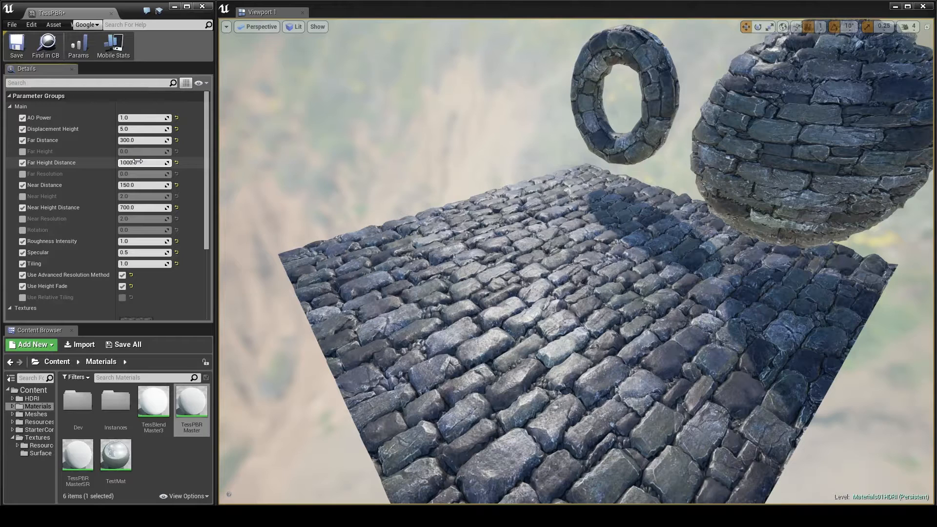
pyautogui.write('300')
pyautogui.click(130, 208)
pyautogui.write('150')
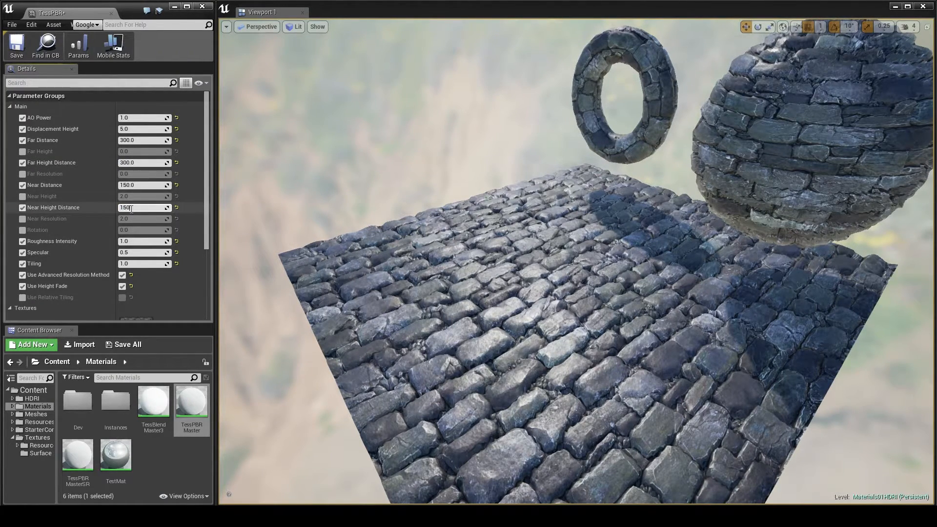
pyautogui.press('Return')
# Compare the stone floor's height fade from near and far camera positions in the lit viewport
pyautogui.moveTo(494, 138); pyautogui.dragTo(537, 111, button='right')
pyautogui.press('s')
pyautogui.press('w')
pyautogui.press('s')
pyautogui.press('w')
pyautogui.press('s')
pyautogui.press('w')
pyautogui.press('s')
pyautogui.moveTo(537, 112); pyautogui.dragTo(492, 186)
pyautogui.moveTo(493, 186); pyautogui.dragTo(473, 235, button='right')
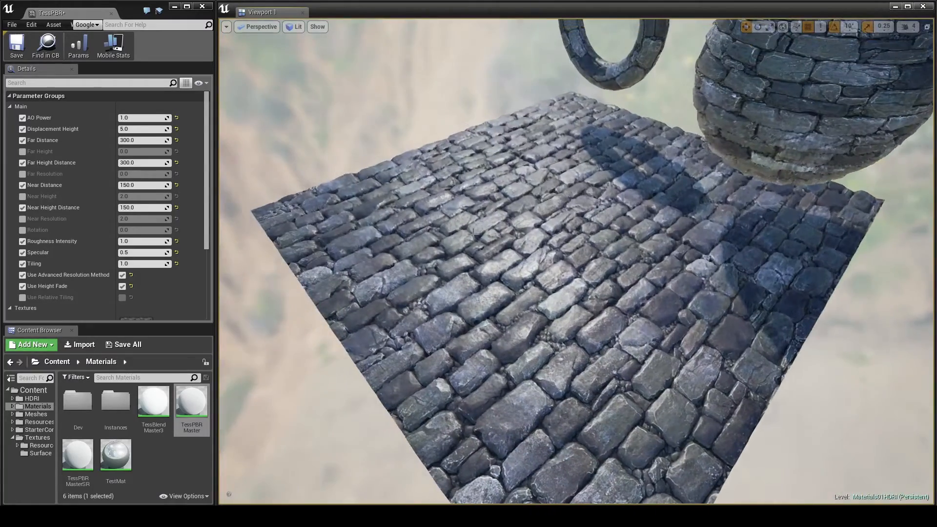
# Switch the viewport to Wireframe view mode and compare the tessellation of the floor, ring and sphere at different distances
pyautogui.click(290, 29)
pyautogui.click(321, 68)
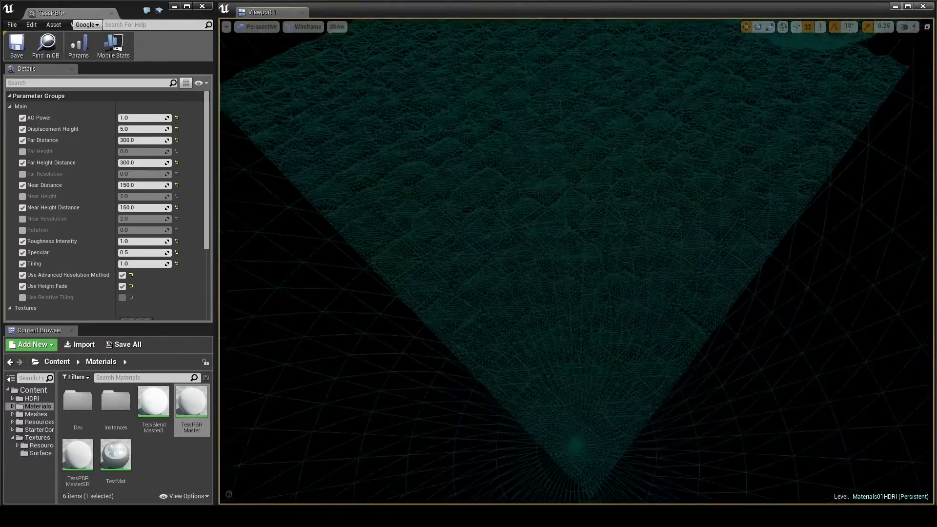
pyautogui.moveTo(409, 224); pyautogui.dragTo(409, 205, button='right')
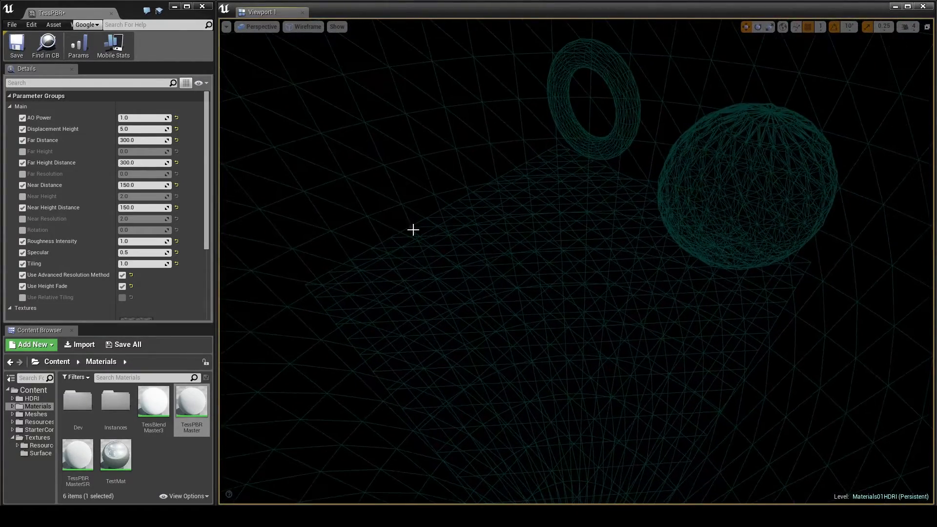
pyautogui.moveTo(570, 285); pyautogui.dragTo(570, 260, button='right')
pyautogui.press('w')
pyautogui.press('s')
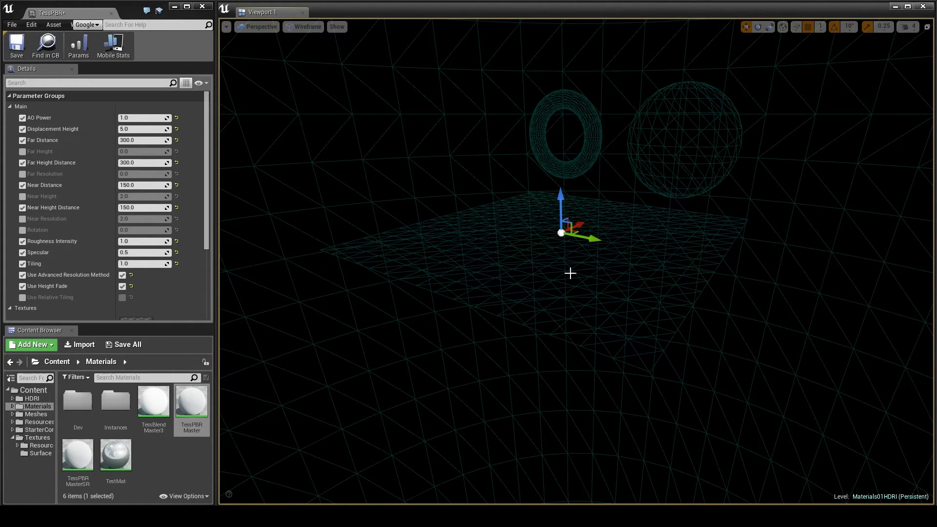
pyautogui.moveTo(541, 297); pyautogui.dragTo(509, 272, button='right')
pyautogui.press('w')
pyautogui.press('s')
pyautogui.press('w')
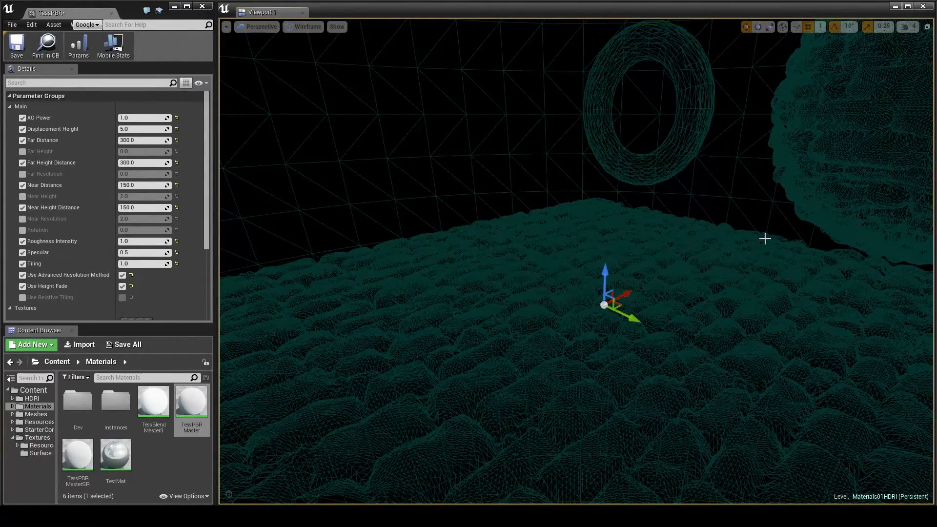
pyautogui.press('s')
pyautogui.moveTo(509, 271); pyautogui.dragTo(503, 293, button='right')
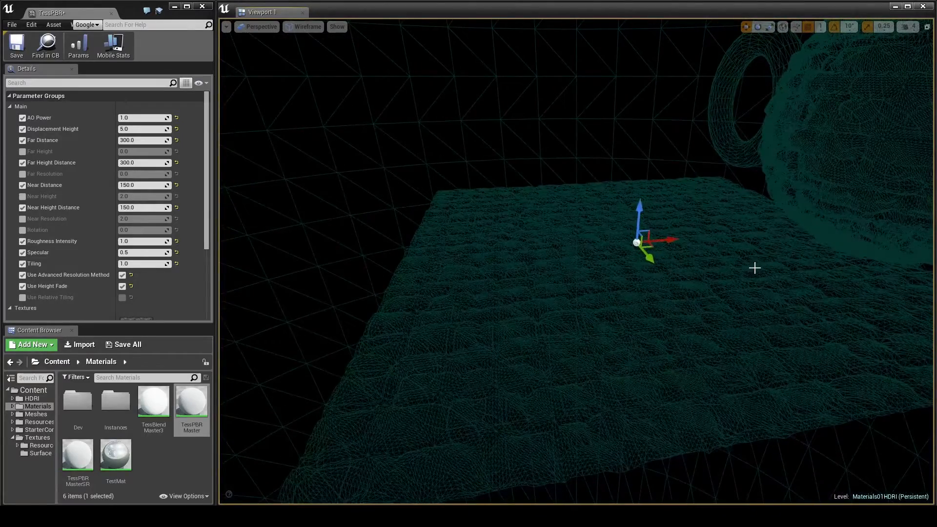
pyautogui.press('s')
pyautogui.moveTo(441, 253); pyautogui.dragTo(407, 254, button='right')
pyautogui.moveTo(561, 241); pyautogui.dragTo(552, 215, button='right')
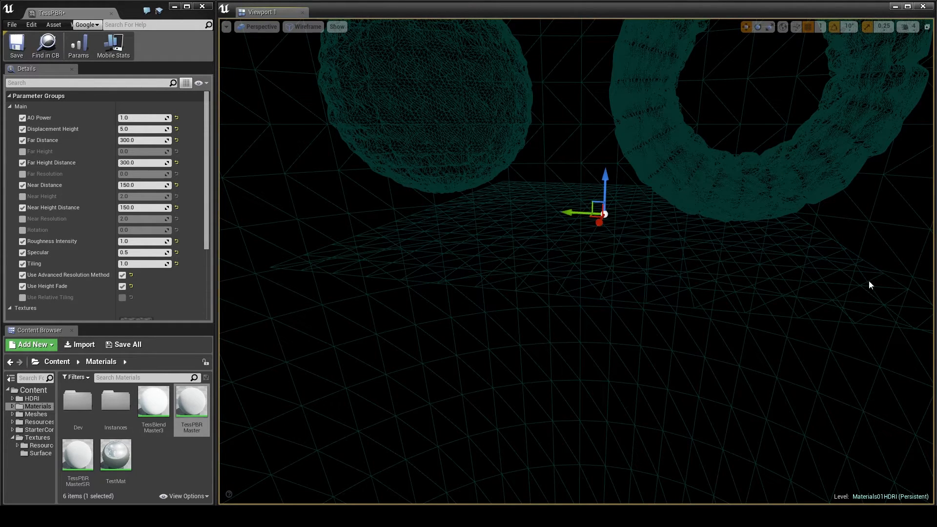
# Undo the last viewport change, and recheck the floor's wireframe resolution and displacement between far and near views
pyautogui.moveTo(598, 223); pyautogui.dragTo(540, 187)
pyautogui.hotkey('ctrl', 'z')
pyautogui.moveTo(473, 242); pyautogui.dragTo(488, 210, button='right')
pyautogui.moveTo(489, 210); pyautogui.dragTo(566, 307)
pyautogui.moveTo(566, 308); pyautogui.dragTo(566, 274, button='middle')
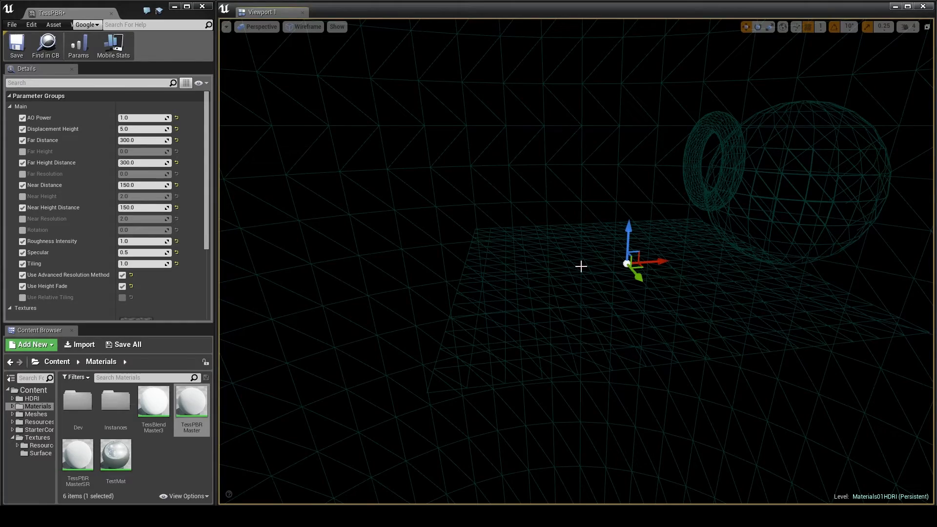
pyautogui.moveTo(575, 297); pyautogui.dragTo(620, 230)
pyautogui.moveTo(561, 341); pyautogui.dragTo(520, 241)
pyautogui.moveTo(520, 242); pyautogui.dragTo(500, 241, button='right')
pyautogui.moveTo(501, 242); pyautogui.dragTo(503, 220)
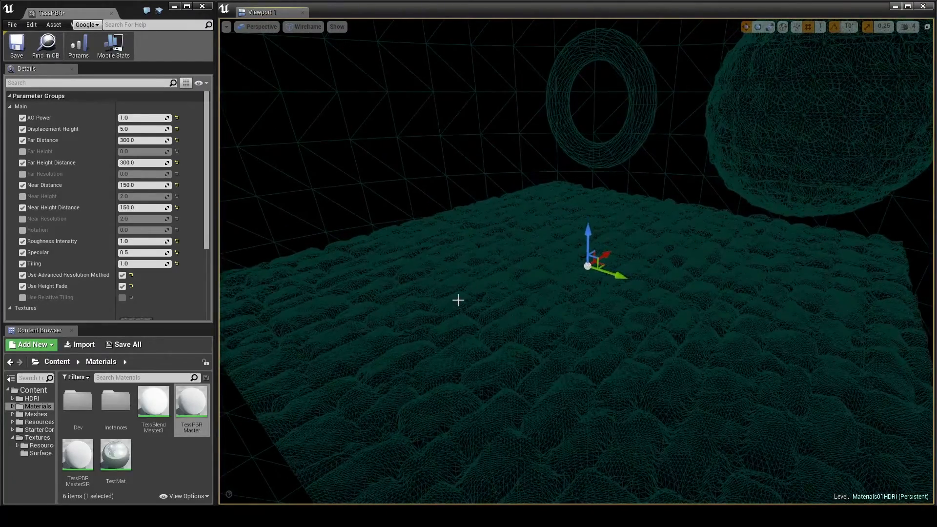
# Return the viewport to Lit view mode and inspect the stone floor, ring and sphere up close and from farther away
pyautogui.click(302, 26)
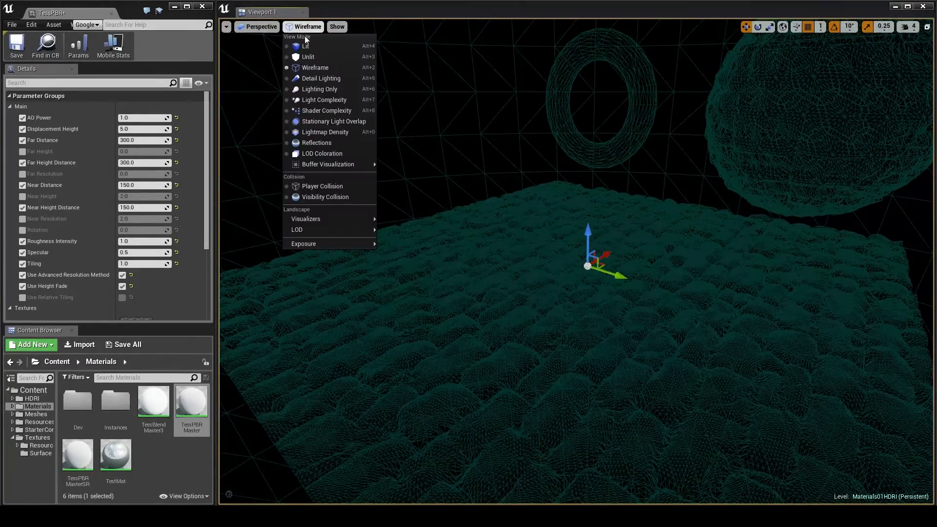
pyautogui.click(305, 46)
pyautogui.moveTo(503, 132); pyautogui.dragTo(532, 125)
pyautogui.moveTo(576, 261); pyautogui.dragTo(480, 346, button='right')
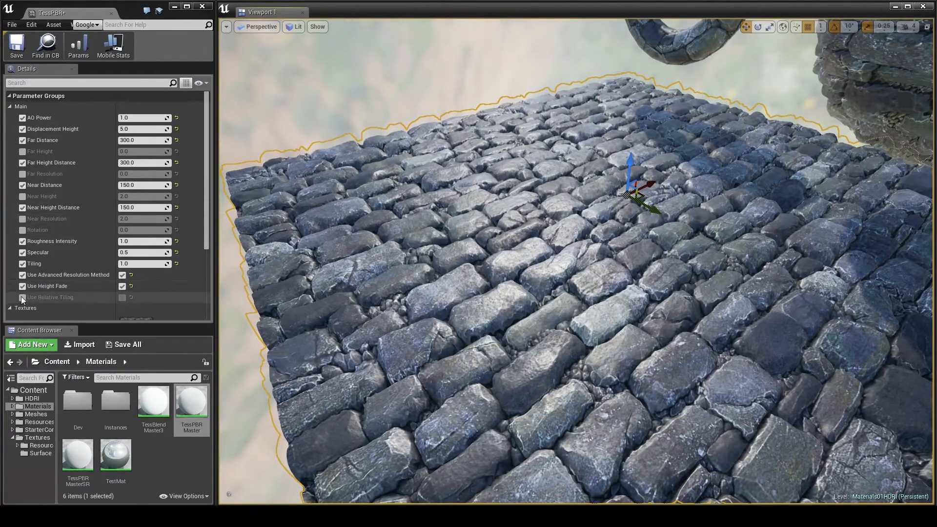
pyautogui.moveTo(442, 233)
pyautogui.mouseDown(button='right')
pyautogui.moveTo(483, 257)
pyautogui.moveTo(425, 227)
pyautogui.moveTo(410, 264)
pyautogui.moveTo(442, 233)
pyautogui.mouseUp(button='right')
pyautogui.moveTo(563, 256)
pyautogui.mouseDown()
pyautogui.moveTo(642, 264)
pyautogui.moveTo(566, 239)
pyautogui.moveTo(655, 263)
pyautogui.moveTo(547, 219)
pyautogui.moveTo(596, 241)
pyautogui.moveTo(558, 240)
pyautogui.mouseUp()
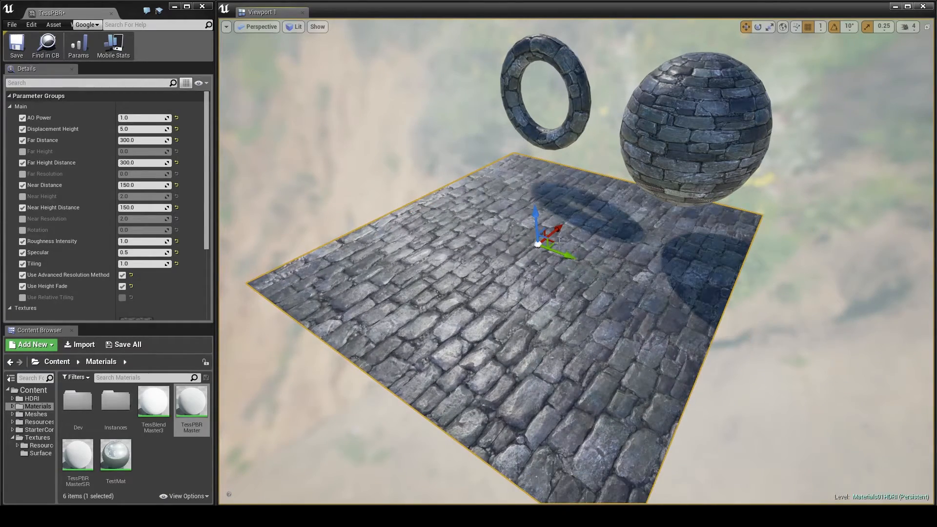
pyautogui.moveTo(665, 259); pyautogui.dragTo(652, 239)
pyautogui.moveTo(524, 223); pyautogui.dragTo(540, 243)
# Move the camera repeatedly toward and away from the stone floor to examine the smoothness of the height fade transition
pyautogui.moveTo(557, 275); pyautogui.dragTo(522, 215, button='right')
pyautogui.press('d')
pyautogui.press('w')
pyautogui.press('s')
pyautogui.press('w')
pyautogui.press('s')
pyautogui.press('w')
pyautogui.press('s')
pyautogui.press('w')
pyautogui.press('s')
pyautogui.press('w')
pyautogui.press('s')
pyautogui.press('w')
pyautogui.press('s')
pyautogui.press('w')
pyautogui.press('s')
pyautogui.moveTo(600, 282)
pyautogui.mouseDown(button='right')
pyautogui.moveTo(630, 273)
pyautogui.moveTo(596, 288)
pyautogui.moveTo(612, 278)
pyautogui.mouseUp(button='right')
pyautogui.press('a')
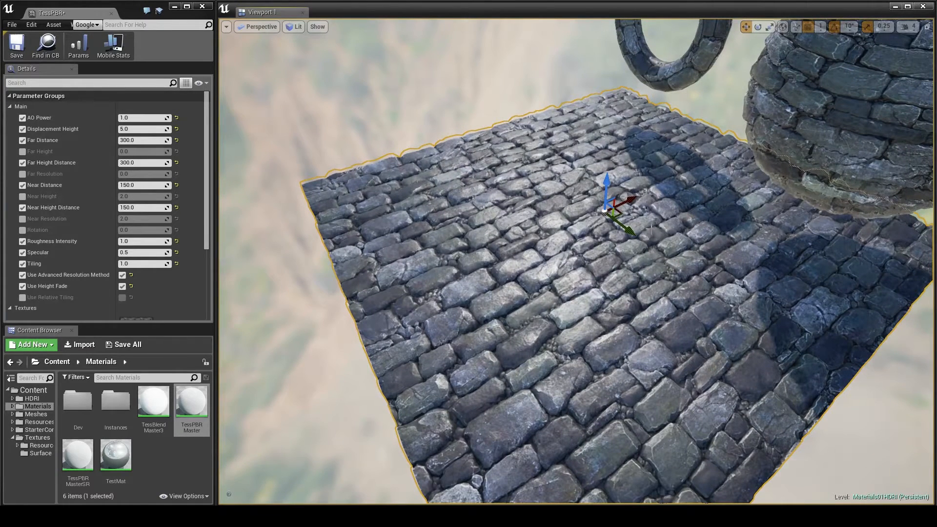
# Override and enable Use Relative Tiling in the TessPBR instance, and inspect its effect on the floor
pyautogui.click(23, 297)
pyautogui.click(122, 297)
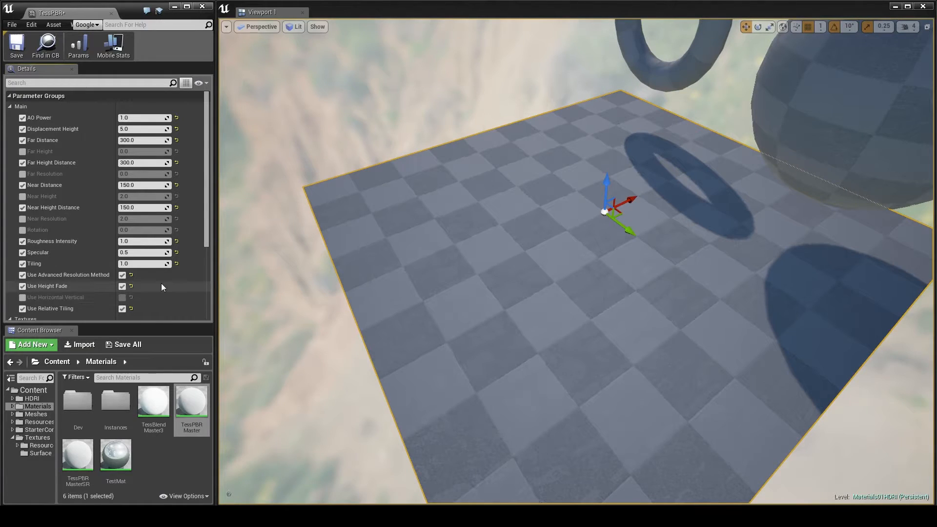
pyautogui.scroll(-1, 161, 283)
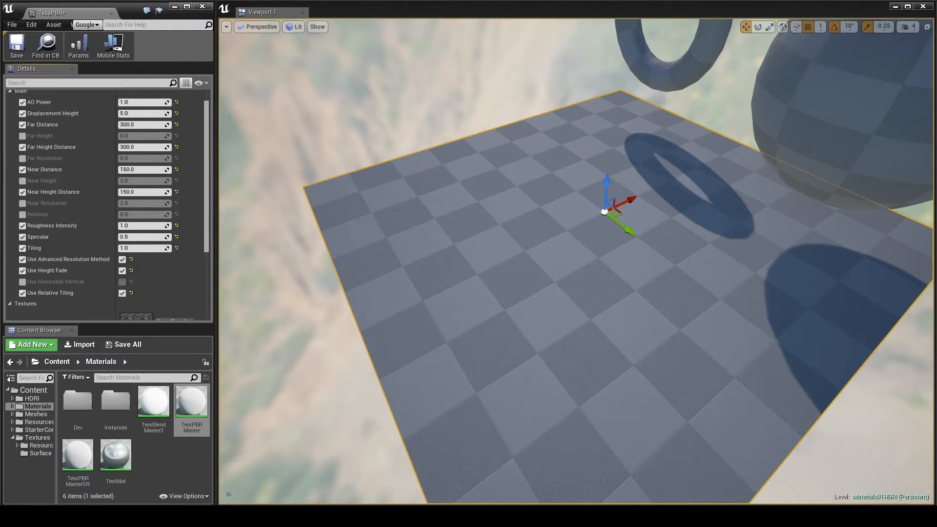
pyautogui.moveTo(586, 301); pyautogui.dragTo(594, 348)
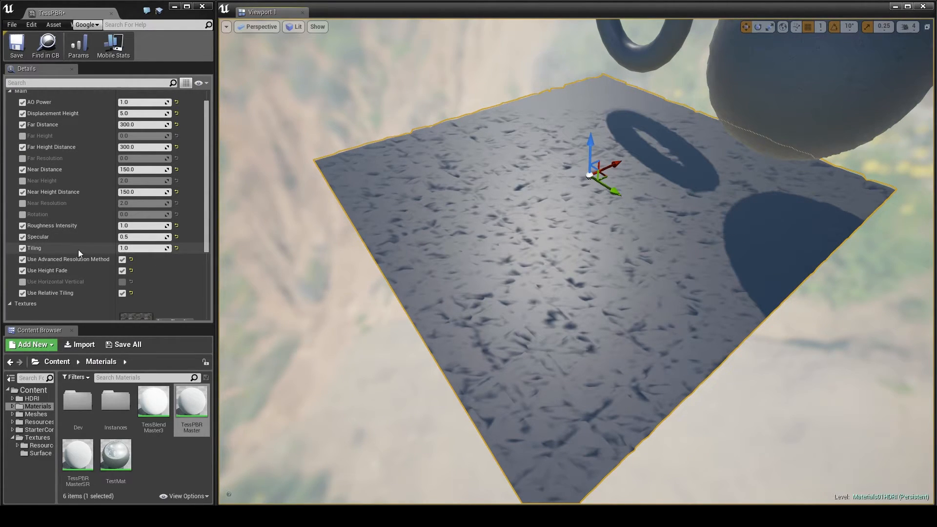
# Compare Tiling values of 512, 1024 and 256 in the TessPBR instance, and leave Tiling at 512
pyautogui.click(140, 250)
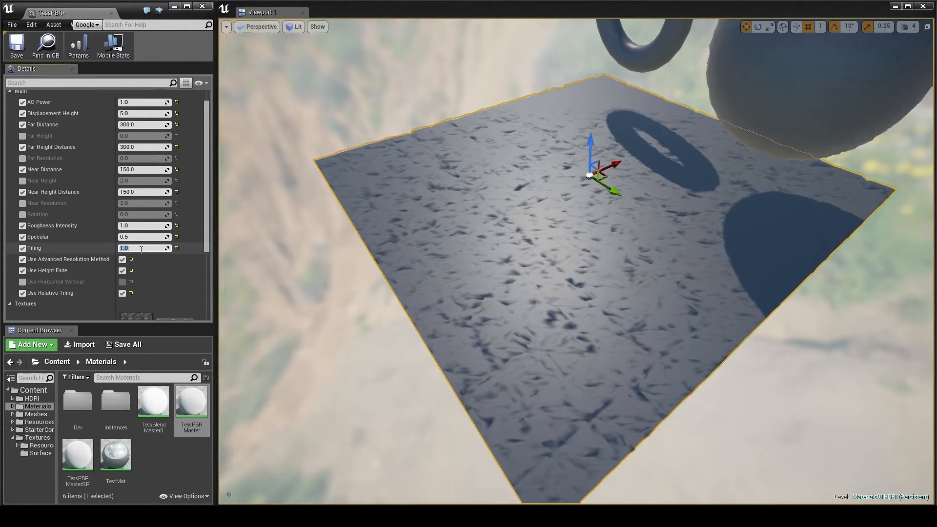
pyautogui.write('512')
pyautogui.press('Return')
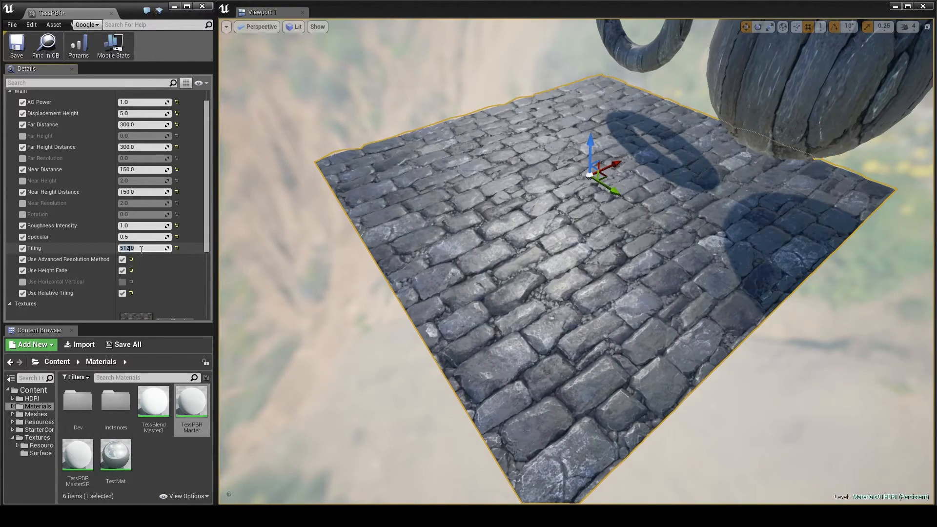
pyautogui.write('1024')
pyautogui.press('Return')
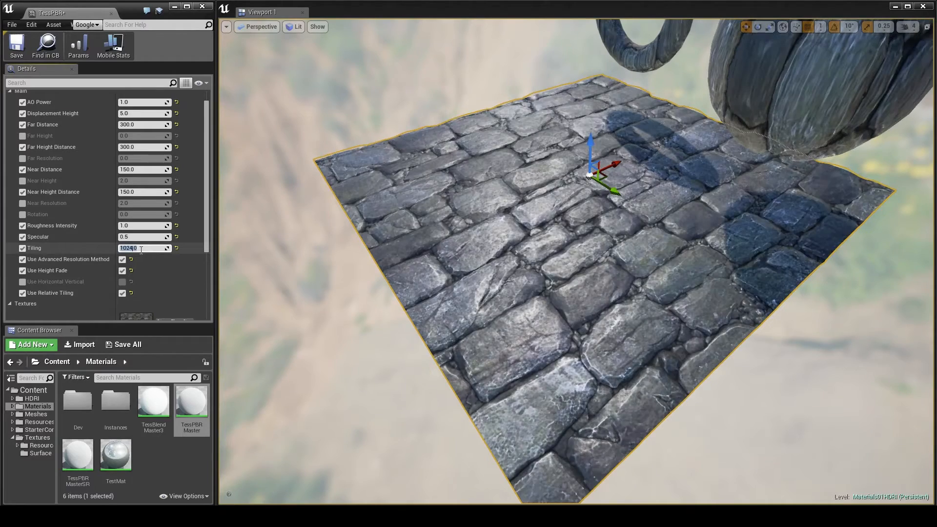
pyautogui.write('256')
pyautogui.press('Return')
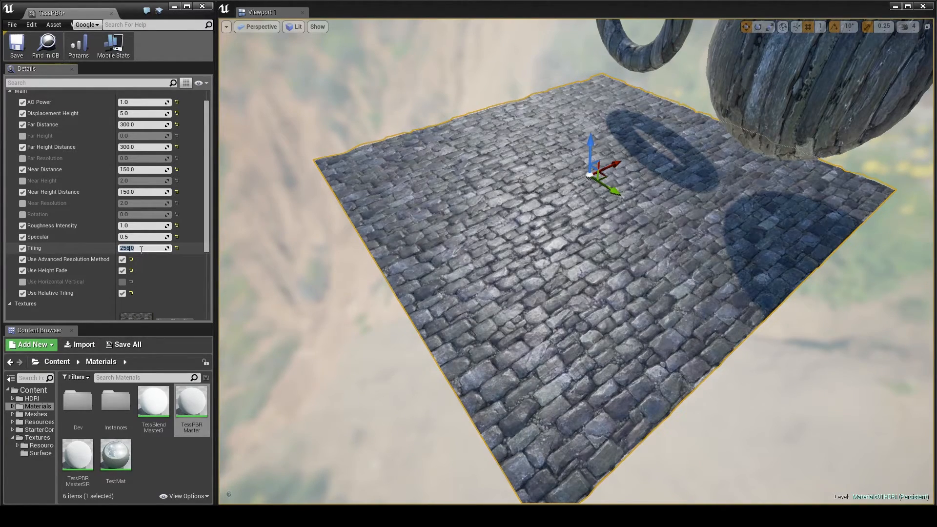
pyautogui.press('Return')
# Shift the stone floor slightly and inspect how its relative tiling behaves as the plane moves
pyautogui.moveTo(497, 225); pyautogui.dragTo(544, 295, button='right')
pyautogui.press('w')
pyautogui.press('s')
pyautogui.moveTo(562, 227)
pyautogui.mouseDown()
pyautogui.moveTo(587, 270)
pyautogui.moveTo(623, 201)
pyautogui.moveTo(510, 294)
pyautogui.moveTo(625, 235)
pyautogui.moveTo(537, 207)
pyautogui.moveTo(464, 288)
pyautogui.moveTo(562, 407)
pyautogui.moveTo(556, 439)
pyautogui.moveTo(456, 408)
pyautogui.moveTo(527, 316)
pyautogui.moveTo(591, 371)
pyautogui.moveTo(452, 315)
pyautogui.moveTo(574, 233)
pyautogui.moveTo(527, 345)
pyautogui.moveTo(540, 429)
pyautogui.moveTo(550, 335)
pyautogui.moveTo(529, 266)
pyautogui.moveTo(437, 386)
pyautogui.moveTo(595, 429)
pyautogui.moveTo(678, 437)
pyautogui.moveTo(605, 280)
pyautogui.moveTo(408, 332)
pyautogui.moveTo(497, 434)
pyautogui.moveTo(657, 364)
pyautogui.moveTo(591, 258)
pyautogui.moveTo(498, 391)
pyautogui.moveTo(418, 256)
pyautogui.moveTo(573, 333)
pyautogui.moveTo(462, 297)
pyautogui.moveTo(552, 279)
pyautogui.moveTo(556, 234)
pyautogui.moveTo(684, 268)
pyautogui.moveTo(571, 274)
pyautogui.moveTo(532, 209)
pyautogui.moveTo(505, 215)
pyautogui.moveTo(569, 230)
pyautogui.mouseUp()
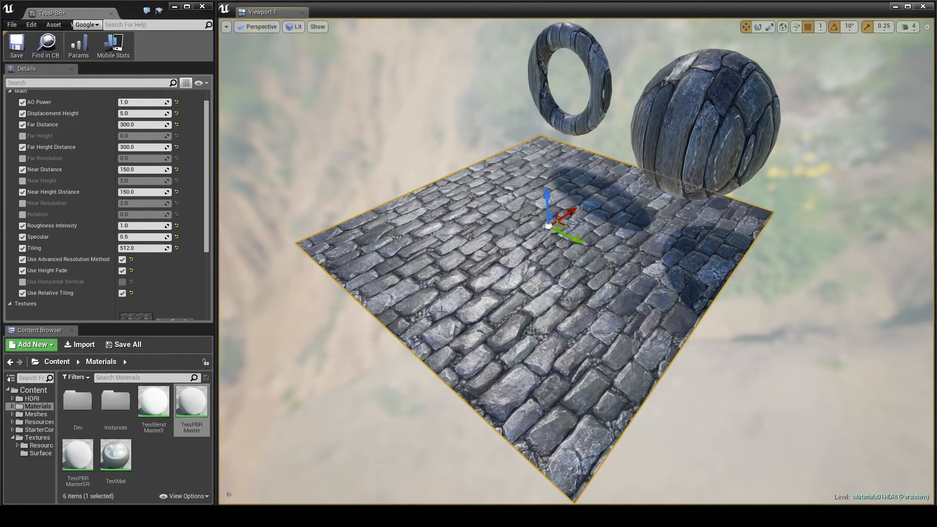
pyautogui.moveTo(432, 299); pyautogui.dragTo(441, 292, button='right')
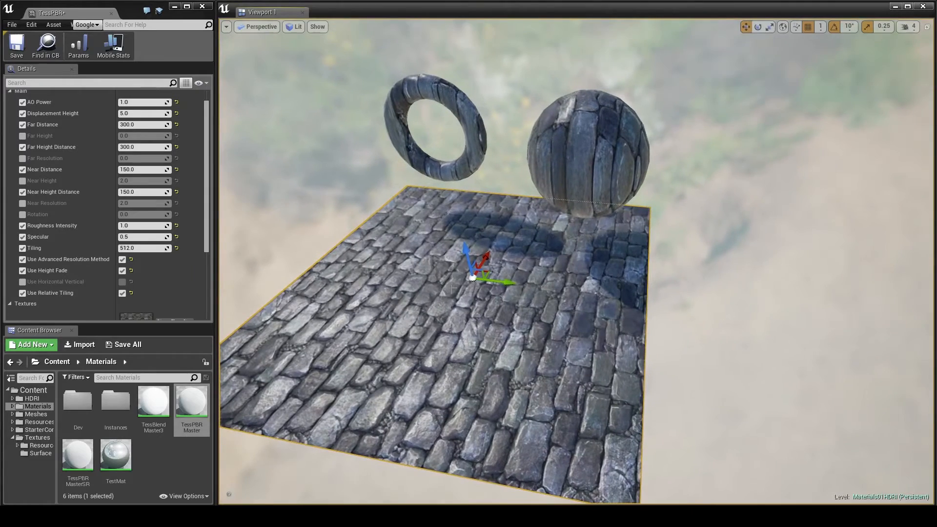
# Rotate the floor plane upright to inspect the texture on a vertical surface, and return it to horizontal
pyautogui.press('e')
pyautogui.moveTo(486, 243); pyautogui.dragTo(555, 251)
pyautogui.moveTo(555, 252); pyautogui.dragTo(759, 180, button='right')
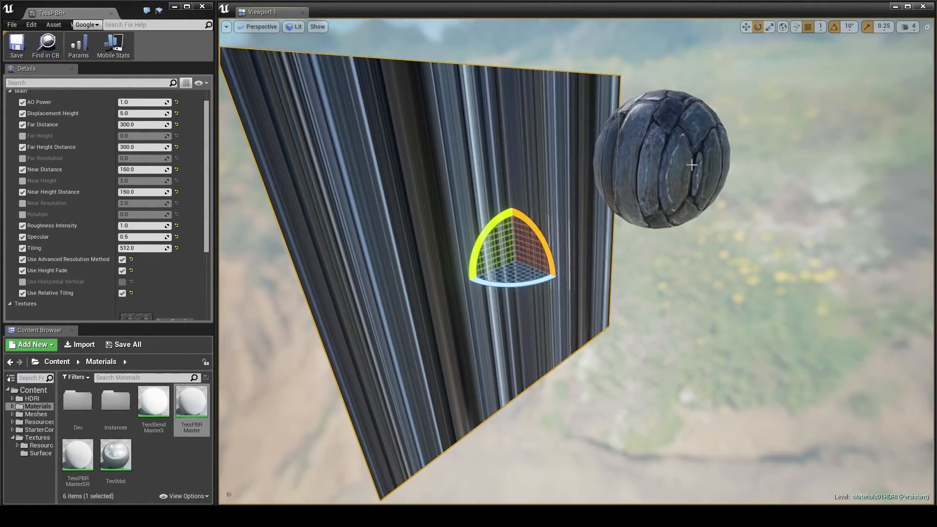
pyautogui.moveTo(546, 259); pyautogui.dragTo(590, 273, button='right')
pyautogui.moveTo(589, 273); pyautogui.dragTo(569, 242)
pyautogui.moveTo(592, 311); pyautogui.dragTo(640, 249, button='right')
# Select the sphere and move it above the floor to examine how the relative tiling behaves on it
pyautogui.click(640, 249)
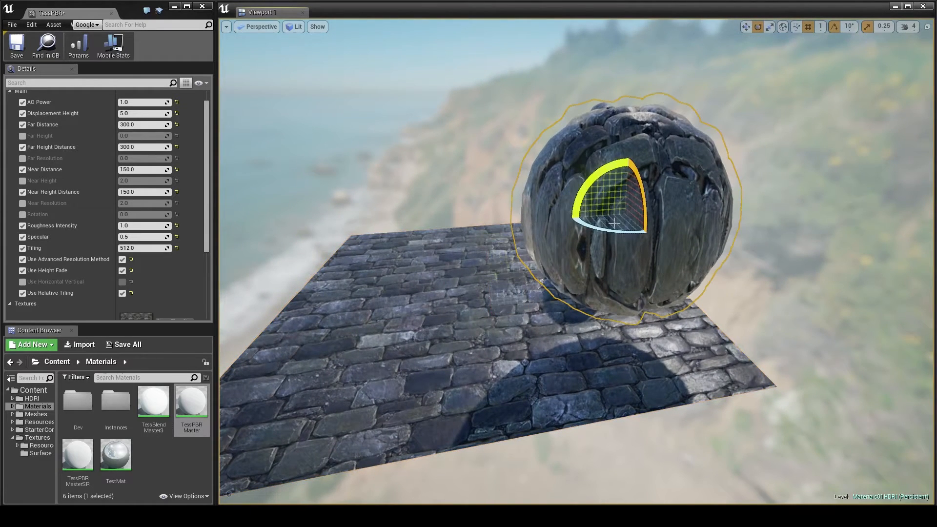
pyautogui.press('r')
pyautogui.press('w')
pyautogui.moveTo(625, 215); pyautogui.dragTo(641, 264)
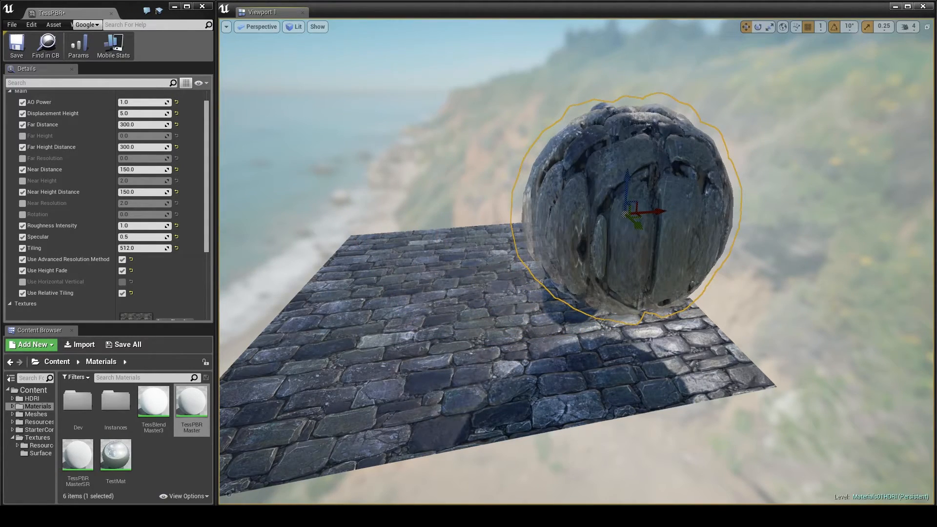
pyautogui.moveTo(641, 264); pyautogui.dragTo(722, 293, button='right')
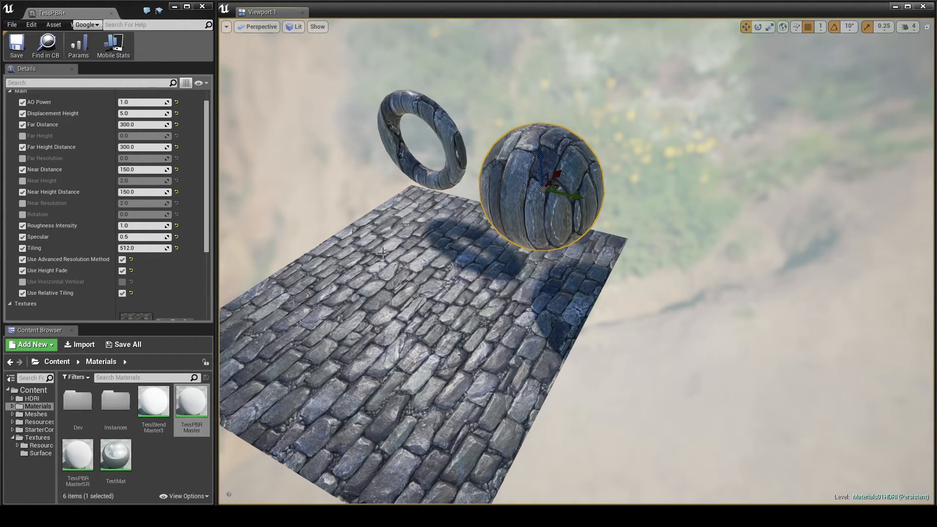
pyautogui.moveTo(403, 254)
pyautogui.mouseDown(button='right')
pyautogui.moveTo(380, 293)
pyautogui.moveTo(403, 254)
pyautogui.mouseUp(button='right')
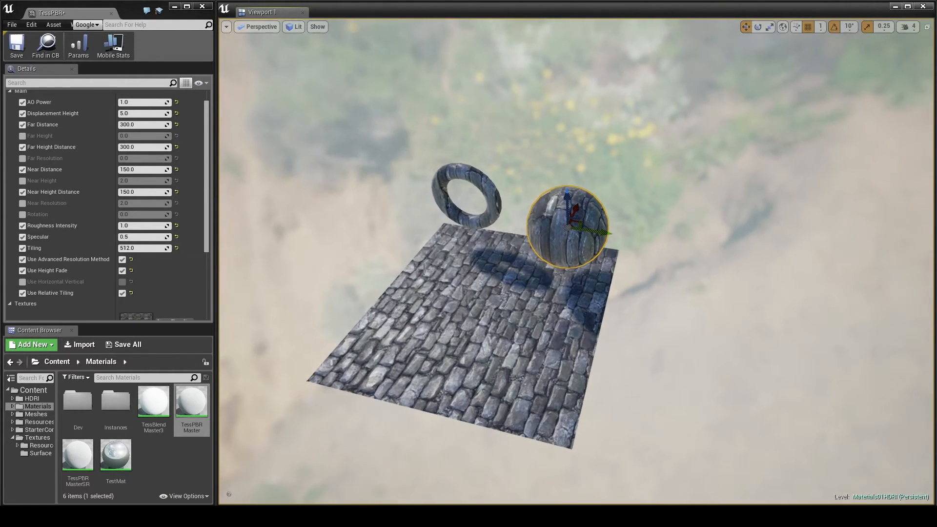
# Duplicate the floor plane and rotate the copy upright as a wall along the floor's edge
pyautogui.click(496, 310)
pyautogui.keyDown('alt'); pyautogui.moveTo(485, 286); pyautogui.dragTo(488, 219); pyautogui.keyUp('alt')
pyautogui.press('e')
pyautogui.press('r')
pyautogui.press('w')
pyautogui.moveTo(488, 220); pyautogui.dragTo(487, 205, button='right')
pyautogui.press('Escape')
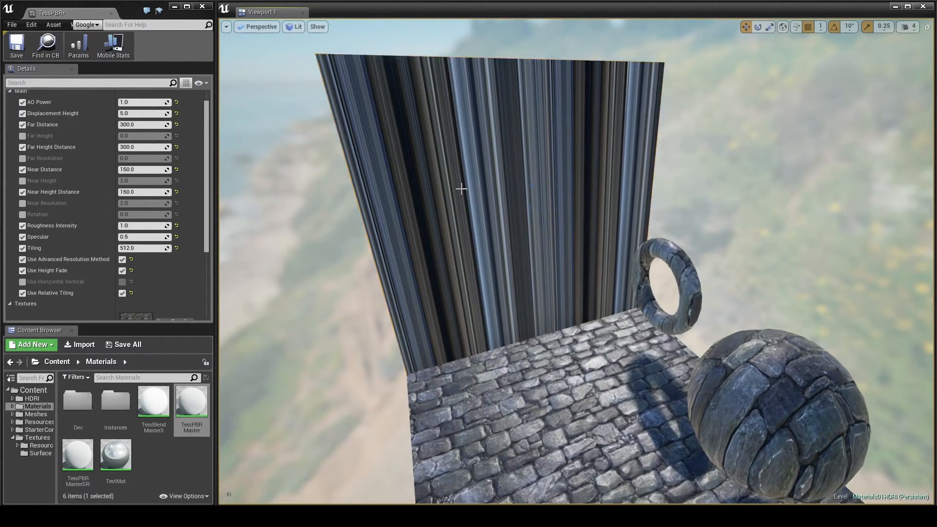
# Override and enable Use Horizontal Vertical in the TessPBR instance, and inspect the wall and floor
pyautogui.click(23, 281)
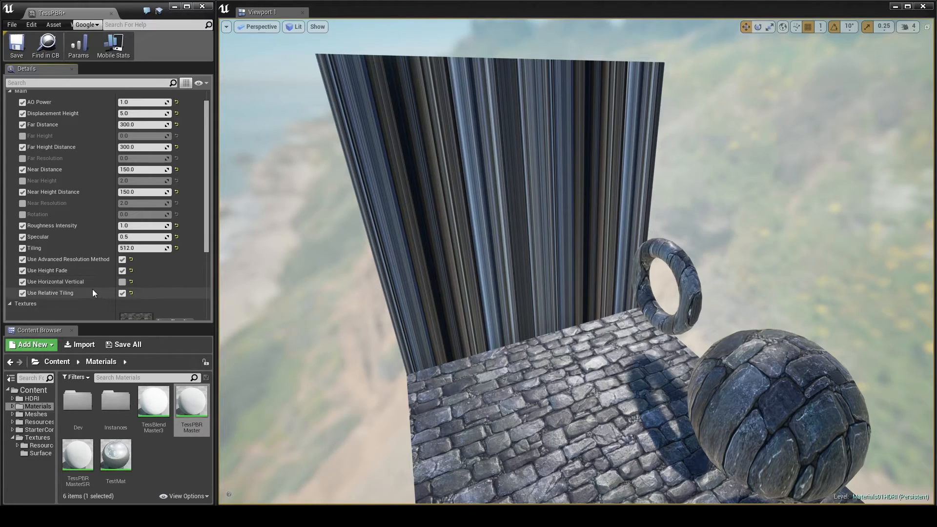
pyautogui.click(123, 282)
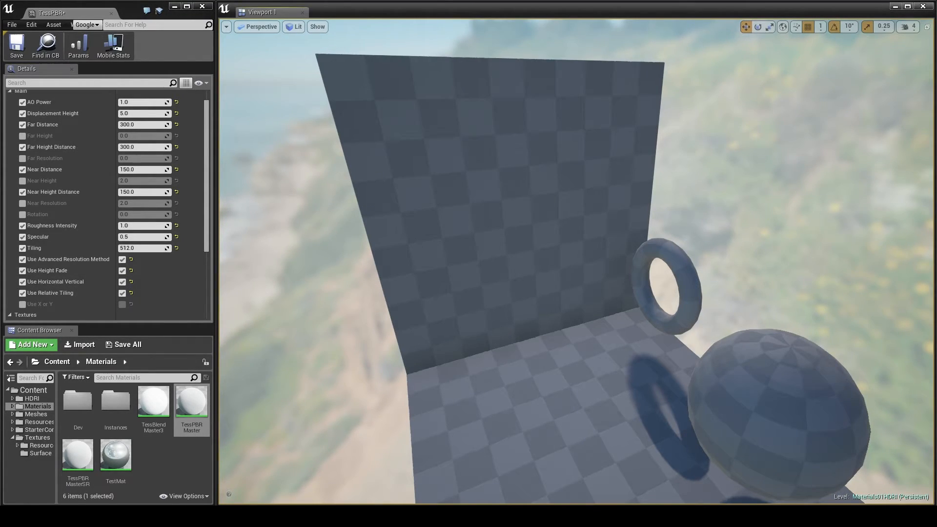
pyautogui.moveTo(541, 284)
pyautogui.mouseDown(button='right')
pyautogui.moveTo(581, 288)
pyautogui.moveTo(561, 288)
pyautogui.moveTo(561, 305)
pyautogui.moveTo(555, 287)
pyautogui.mouseUp(button='right')
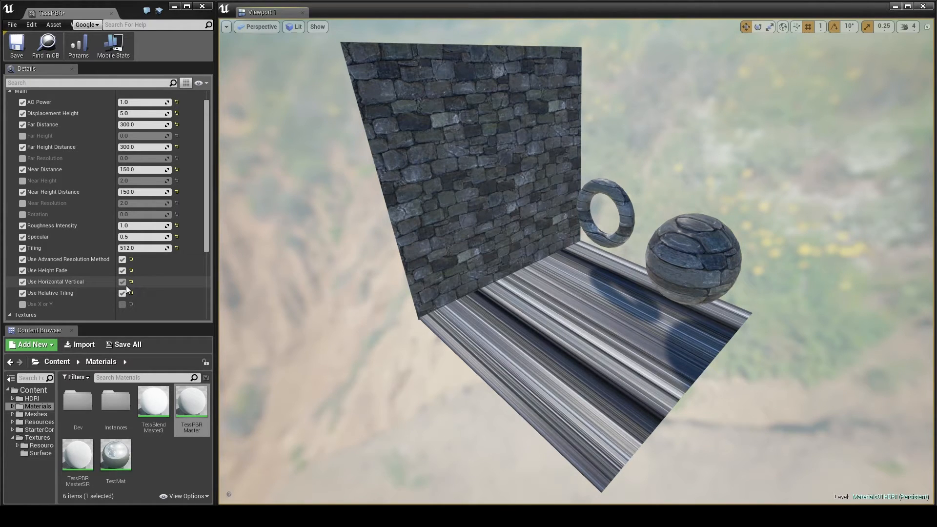
# Rotate the wall plane a quarter turn about the vertical axis to test its tiling along the other direction
pyautogui.scroll(-1, 27, 303)
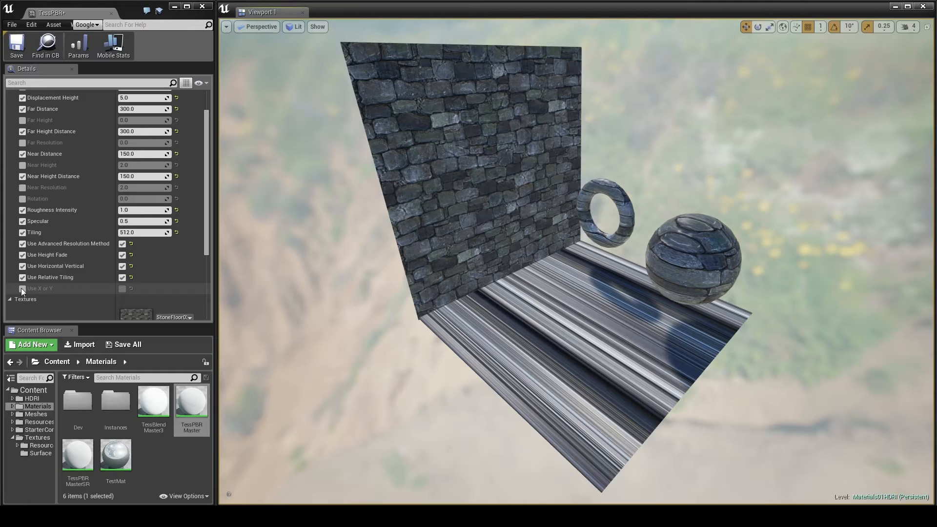
pyautogui.moveTo(450, 238); pyautogui.dragTo(450, 156)
pyautogui.moveTo(571, 307); pyautogui.dragTo(552, 290, button='right')
pyautogui.click(566, 289)
pyautogui.moveTo(518, 243); pyautogui.dragTo(544, 272)
pyautogui.press('e')
pyautogui.hotkey('ctrl', 'z')
pyautogui.moveTo(525, 277); pyautogui.dragTo(548, 237, button='right')
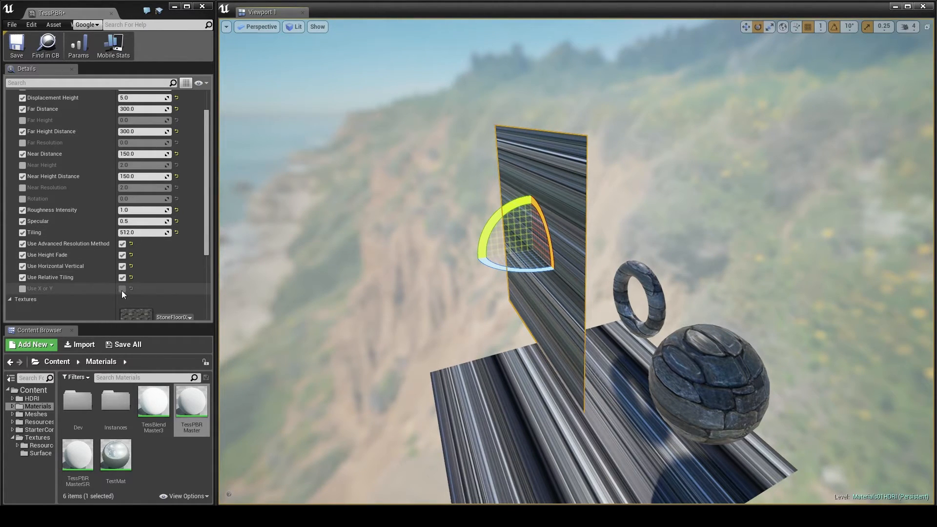
# Override and enable Use X or Y in the TessPBR instance, and inspect the turned wall
pyautogui.click(60, 289)
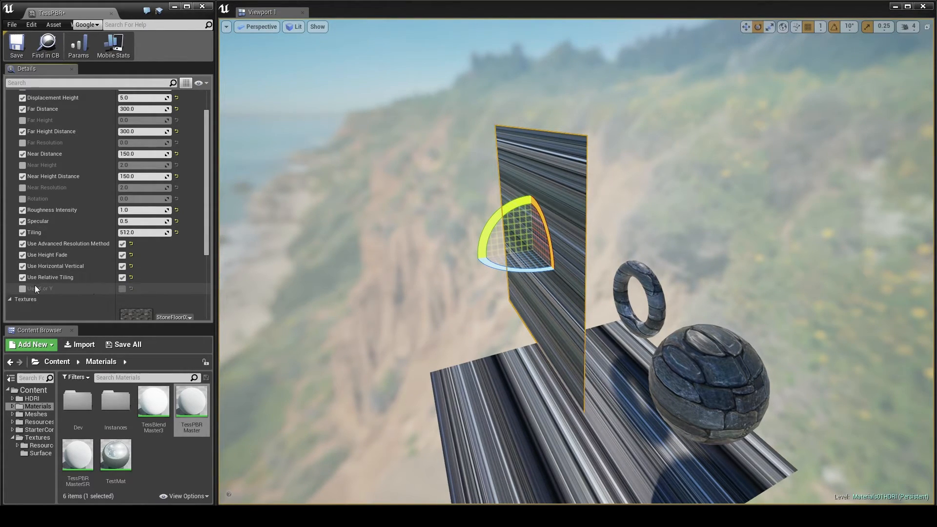
pyautogui.click(22, 288)
pyautogui.click(122, 289)
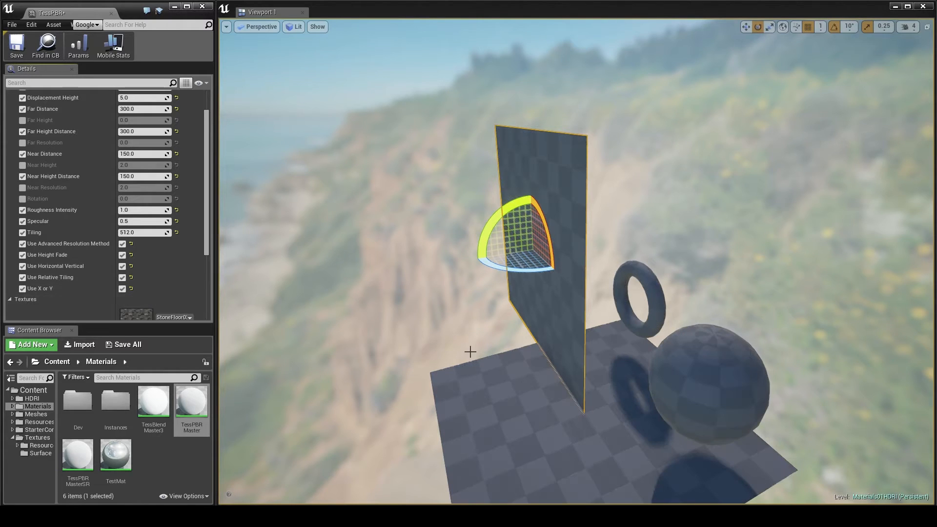
pyautogui.moveTo(454, 338)
pyautogui.mouseDown(button='right')
pyautogui.moveTo(432, 340)
pyautogui.moveTo(493, 359)
pyautogui.moveTo(434, 356)
pyautogui.moveTo(439, 331)
pyautogui.mouseUp(button='right')
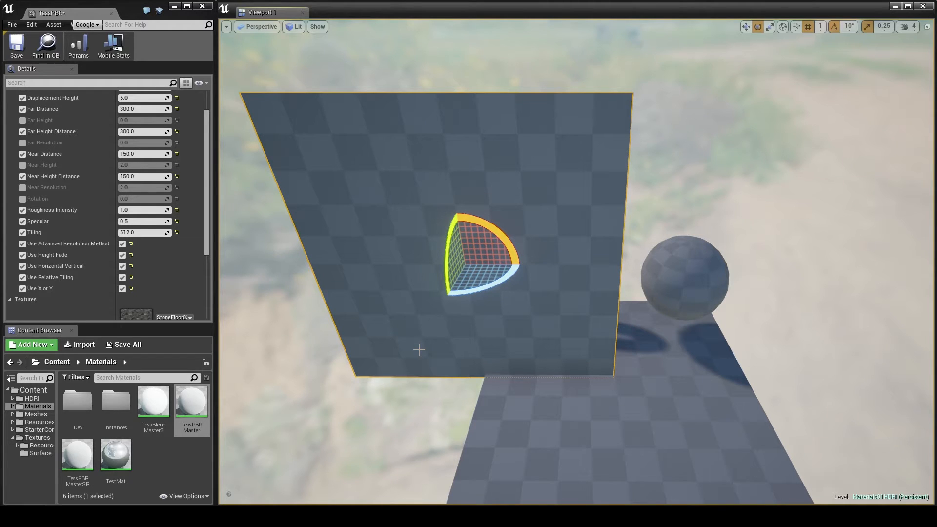
pyautogui.moveTo(531, 334); pyautogui.dragTo(451, 341, button='right')
pyautogui.press('d')
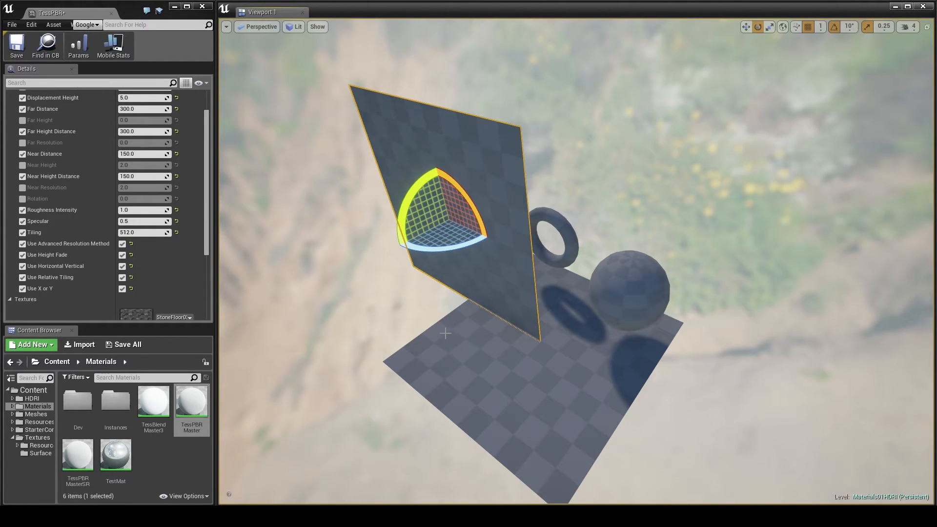
pyautogui.moveTo(505, 336); pyautogui.dragTo(522, 335, button='right')
pyautogui.press('a')
pyautogui.press('w')
pyautogui.press('r')
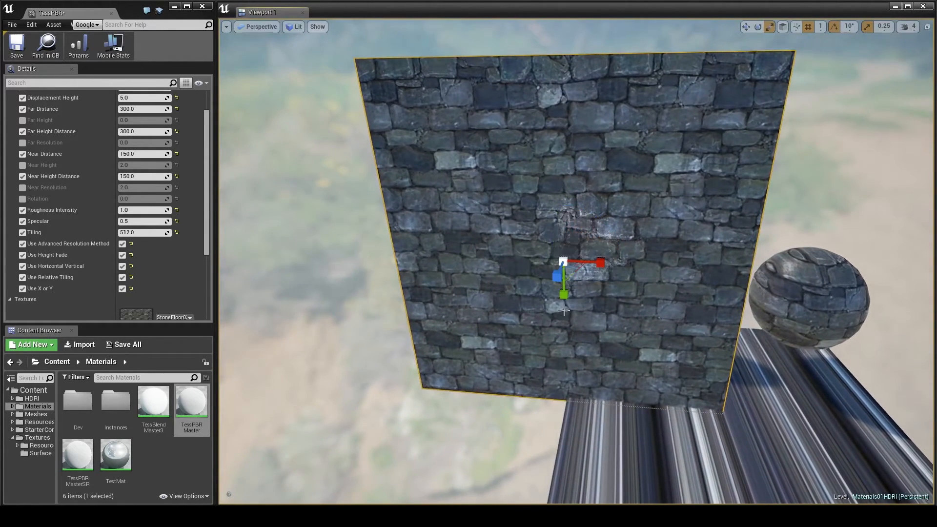
# Rotate the wall plane back to its earlier orientation along the floor's edge
pyautogui.moveTo(600, 260); pyautogui.dragTo(534, 314)
pyautogui.moveTo(556, 313); pyautogui.dragTo(437, 337, button='right')
pyautogui.scroll(-5, 498, 296)
pyautogui.press('e')
pyautogui.moveTo(541, 267); pyautogui.dragTo(490, 268)
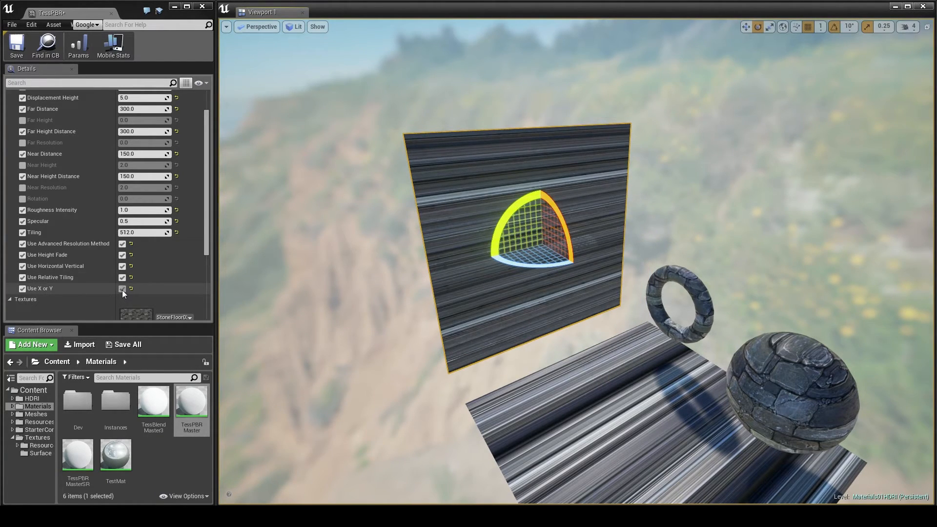
# Toggle Use X or Y to compare both projections on the wall, and leave it disabled
pyautogui.click(122, 288)
pyautogui.click(122, 289)
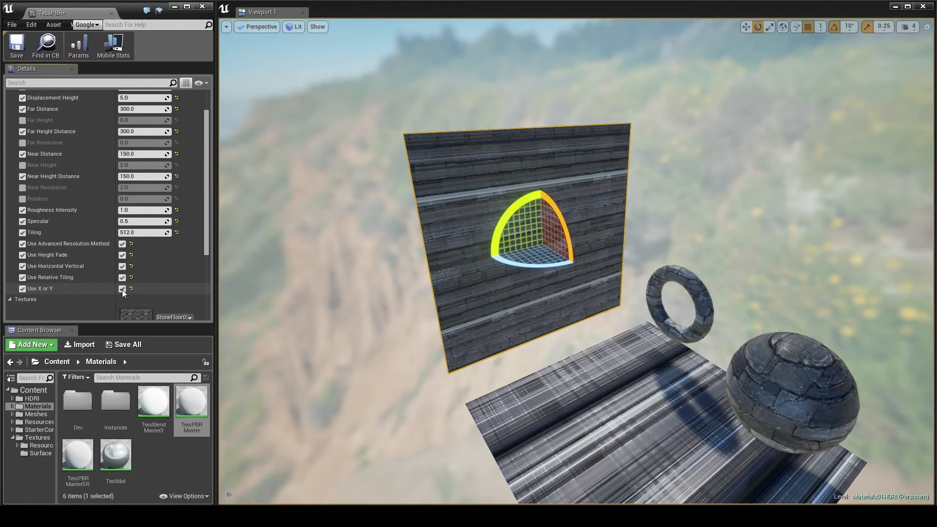
pyautogui.click(122, 289)
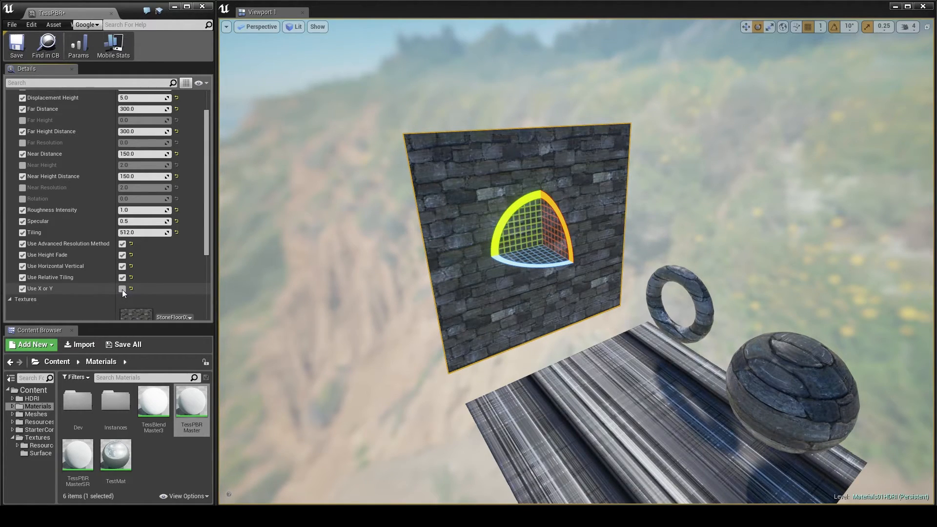
pyautogui.moveTo(537, 288)
pyautogui.mouseDown(button='right')
pyautogui.moveTo(534, 280)
pyautogui.moveTo(537, 288)
pyautogui.mouseUp(button='right')
# Undo a trial rotation of the sphere, and move it sideways to examine the tiling across its surface
pyautogui.click(544, 333)
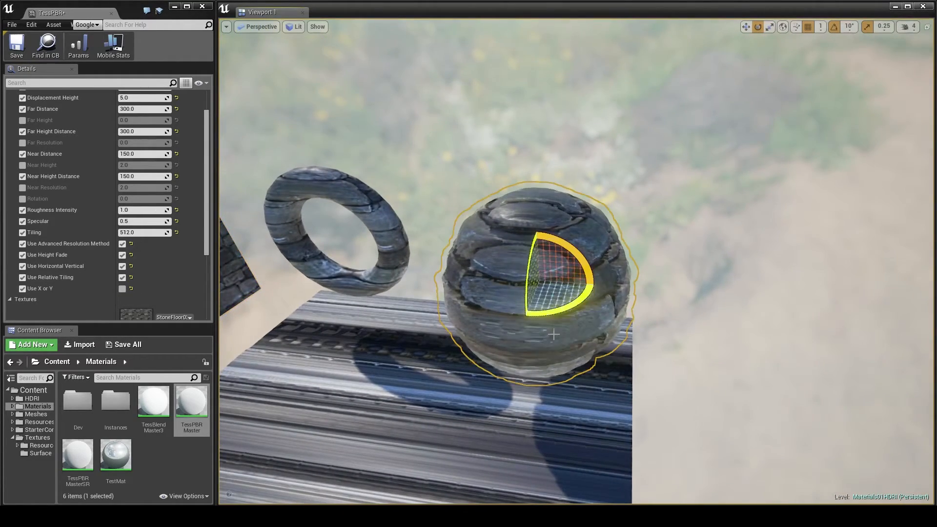
pyautogui.moveTo(575, 284); pyautogui.dragTo(609, 269)
pyautogui.hotkey('ctrl', 'z')
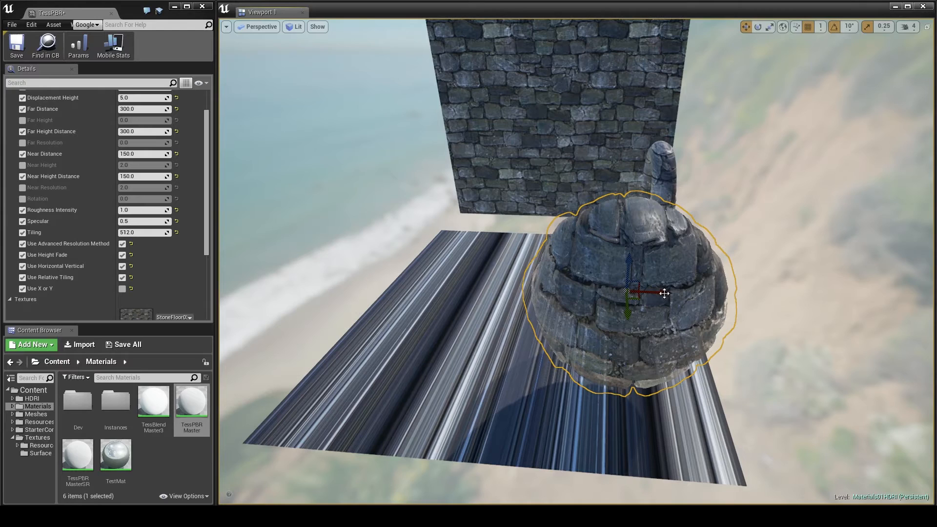
pyautogui.moveTo(645, 293); pyautogui.dragTo(665, 289)
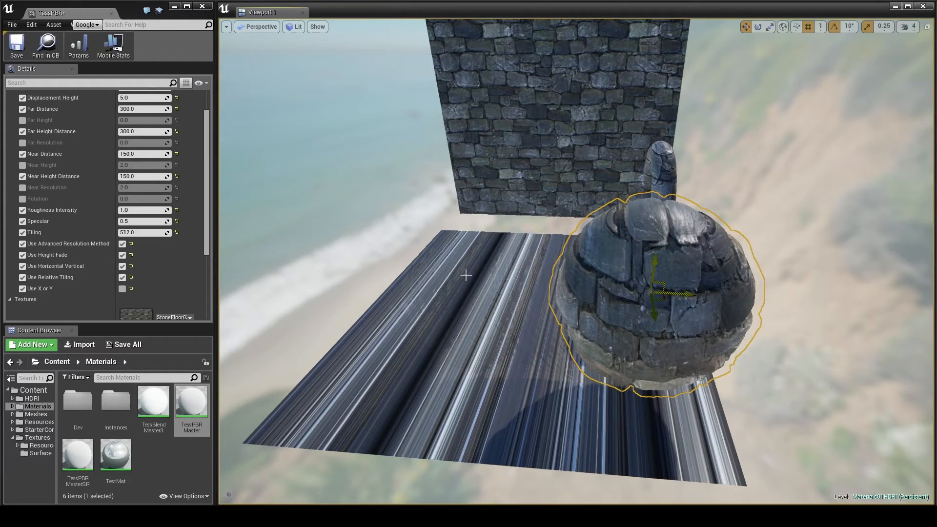
pyautogui.moveTo(475, 275); pyautogui.dragTo(457, 276)
pyautogui.moveTo(643, 309); pyautogui.dragTo(679, 273, button='right')
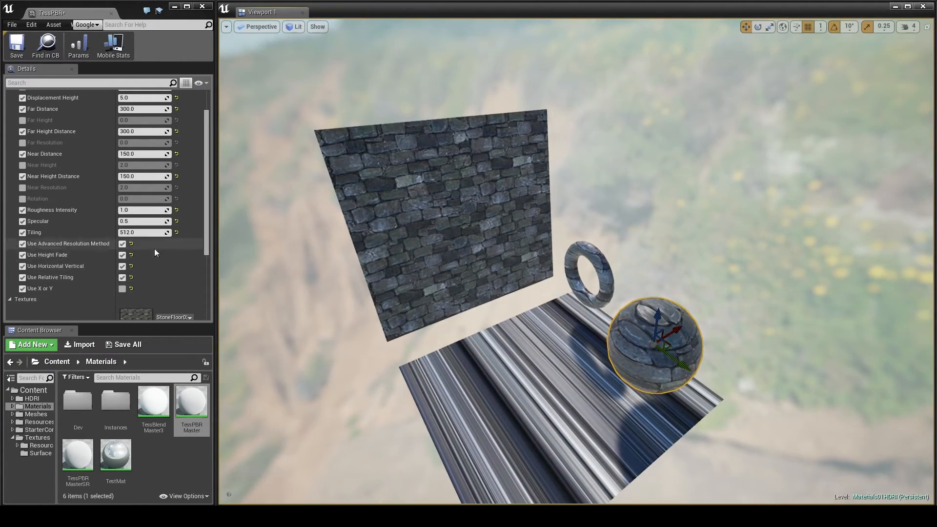
# Disable Use Horizontal Vertical in the TessPBR instance, and inspect the stone floor up close
pyautogui.click(23, 288)
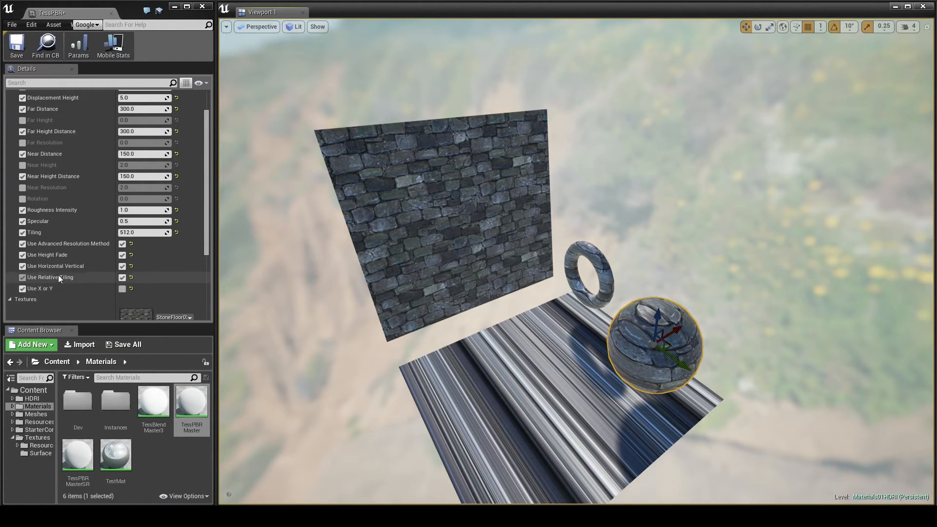
pyautogui.click(123, 267)
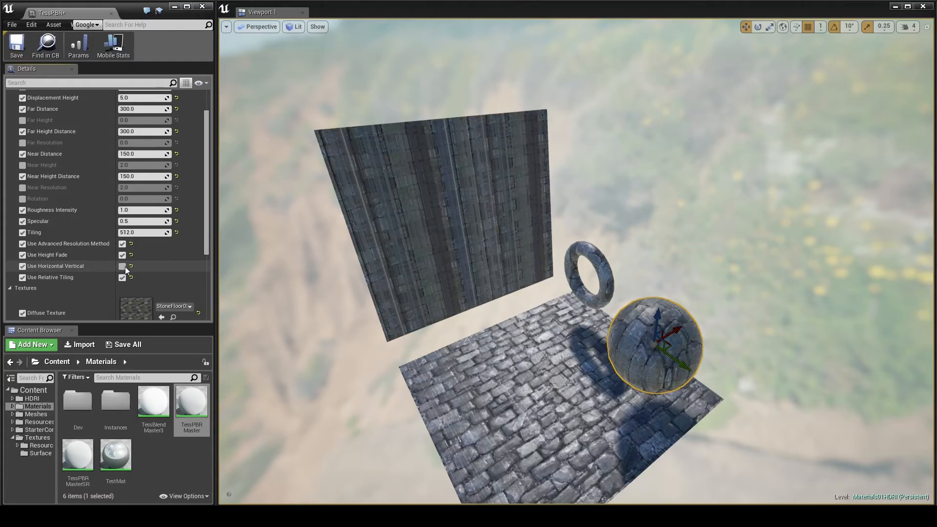
pyautogui.moveTo(522, 356); pyautogui.dragTo(536, 385, button='right')
pyautogui.moveTo(559, 315); pyautogui.dragTo(605, 317, button='right')
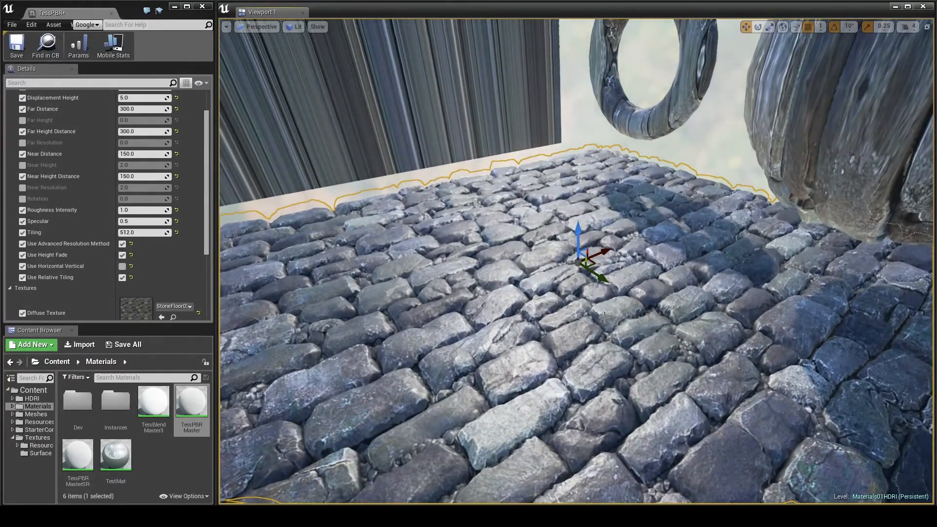
pyautogui.moveTo(529, 333); pyautogui.dragTo(440, 405, button='right')
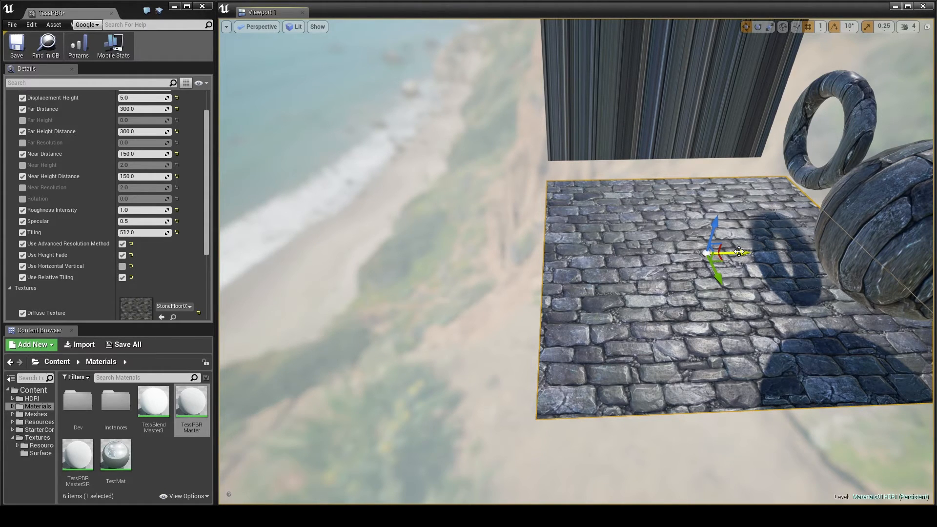
# Duplicate the stone floor plane sideways and line the copy up against the original plane's edge
pyautogui.keyDown('alt'); pyautogui.moveTo(737, 253); pyautogui.dragTo(386, 264); pyautogui.keyUp('alt')
pyautogui.moveTo(547, 276)
pyautogui.mouseDown(button='right')
pyautogui.moveTo(503, 327)
pyautogui.moveTo(527, 337)
pyautogui.moveTo(556, 278)
pyautogui.moveTo(547, 276)
pyautogui.mouseUp(button='right')
pyautogui.press('w')
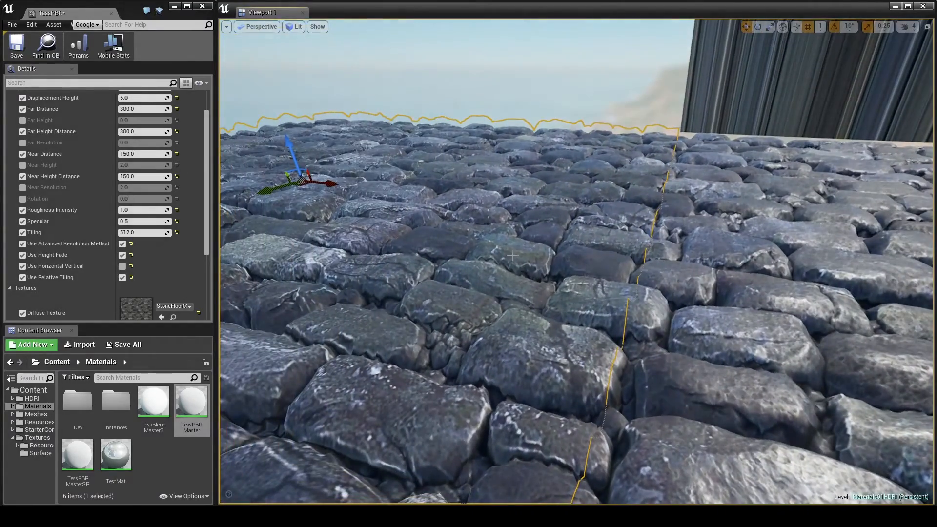
pyautogui.moveTo(320, 181); pyautogui.dragTo(315, 182)
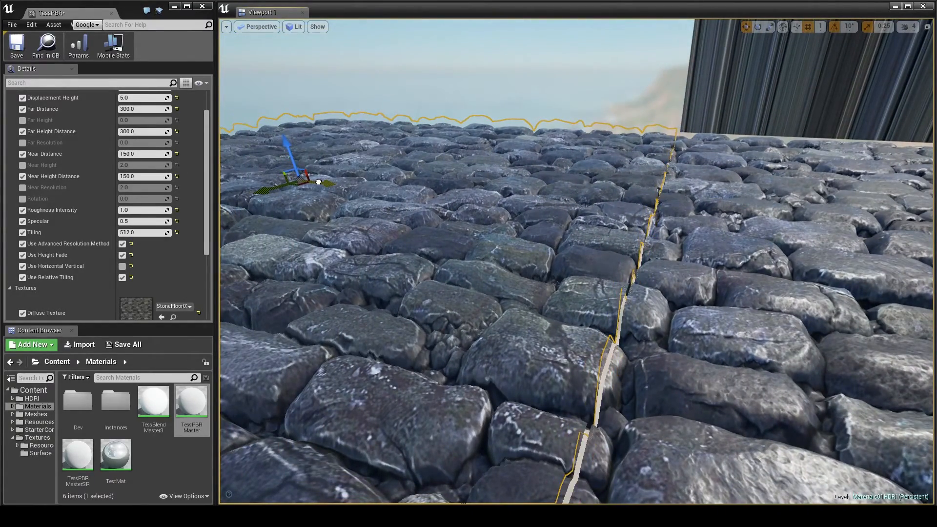
# Examine the seam between the two adjoining floor planes and the displaced stones at close range
pyautogui.moveTo(583, 236); pyautogui.dragTo(533, 222, button='right')
pyautogui.press('a')
pyautogui.moveTo(549, 222); pyautogui.dragTo(549, 254)
pyautogui.press('s')
pyautogui.moveTo(516, 173); pyautogui.dragTo(362, 46, button='right')
pyautogui.press('s')
pyautogui.press('d')
pyautogui.press('a')
pyautogui.press('w')
# Examine the adjoining floor planes' tessellation density in Wireframe view, and return to Lit view
pyautogui.click(297, 28)
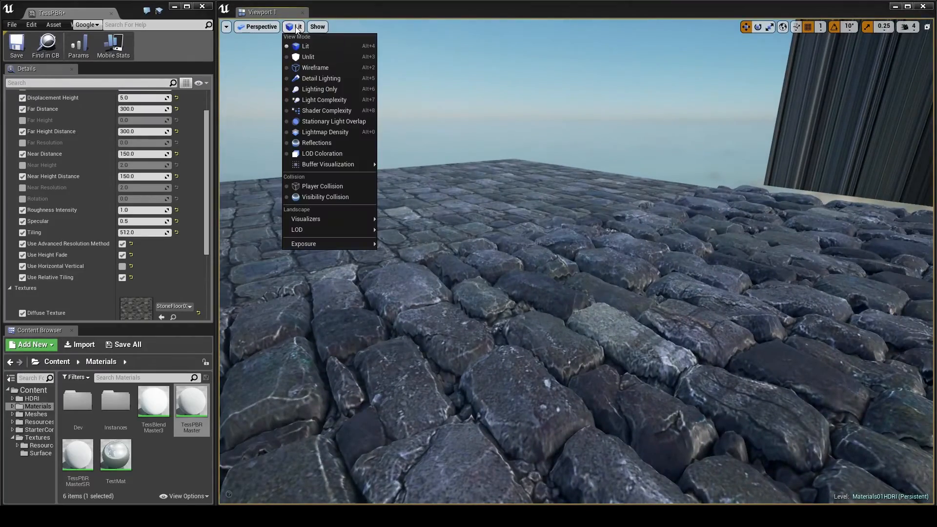
pyautogui.click(305, 68)
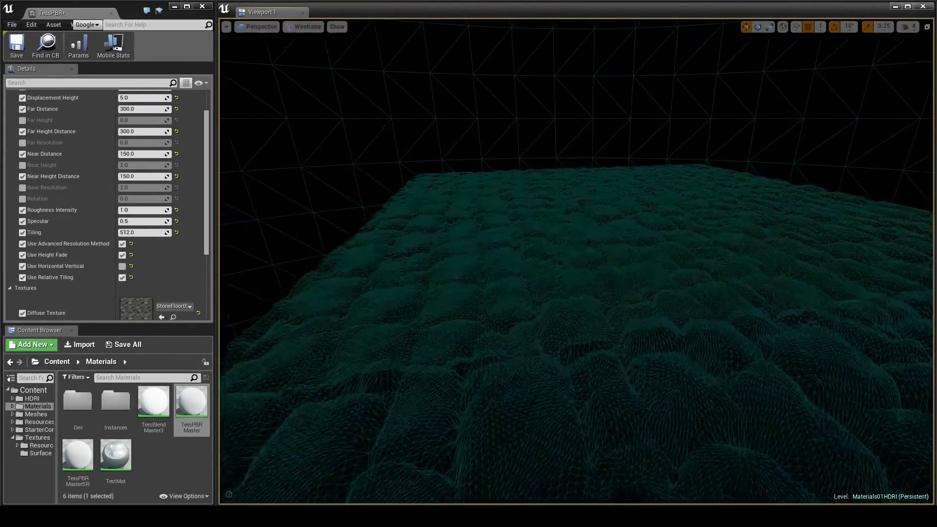
pyautogui.moveTo(576, 261); pyautogui.dragTo(527, 312)
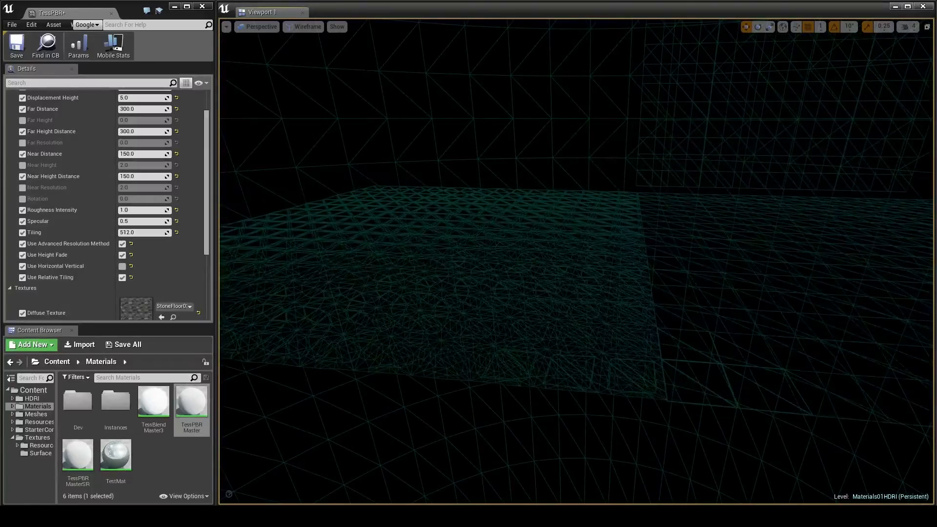
pyautogui.click(301, 29)
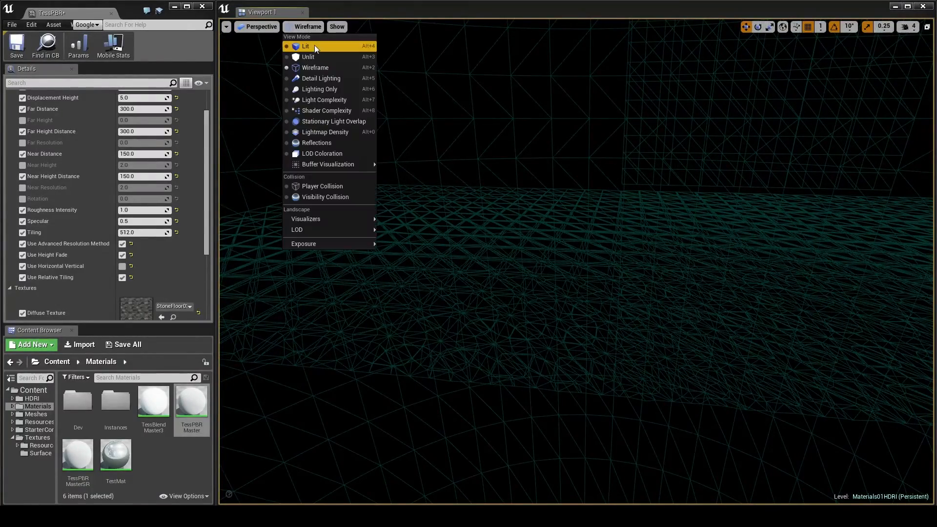
pyautogui.click(314, 45)
# Compare the floor up close and from farther away, checking its mesh again in Wireframe view before restoring Lit view
pyautogui.moveTo(425, 145); pyautogui.dragTo(493, 149)
pyautogui.moveTo(576, 261); pyautogui.dragTo(556, 312, button='right')
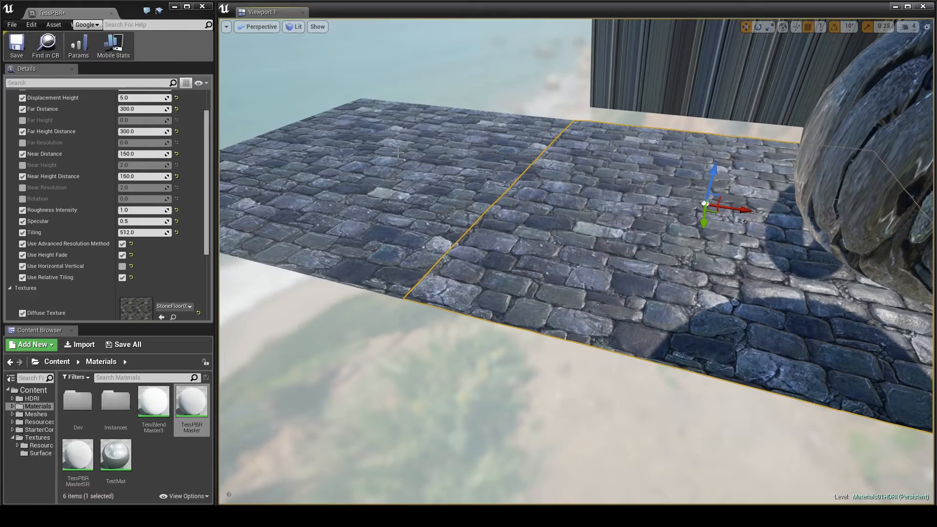
pyautogui.moveTo(461, 173)
pyautogui.mouseDown(button='right')
pyautogui.moveTo(459, 210)
pyautogui.moveTo(451, 200)
pyautogui.moveTo(422, 210)
pyautogui.moveTo(456, 178)
pyautogui.mouseUp(button='right')
pyautogui.moveTo(554, 169); pyautogui.dragTo(545, 128, button='right')
pyautogui.moveTo(391, 104); pyautogui.dragTo(345, 104, button='right')
pyautogui.click(288, 31)
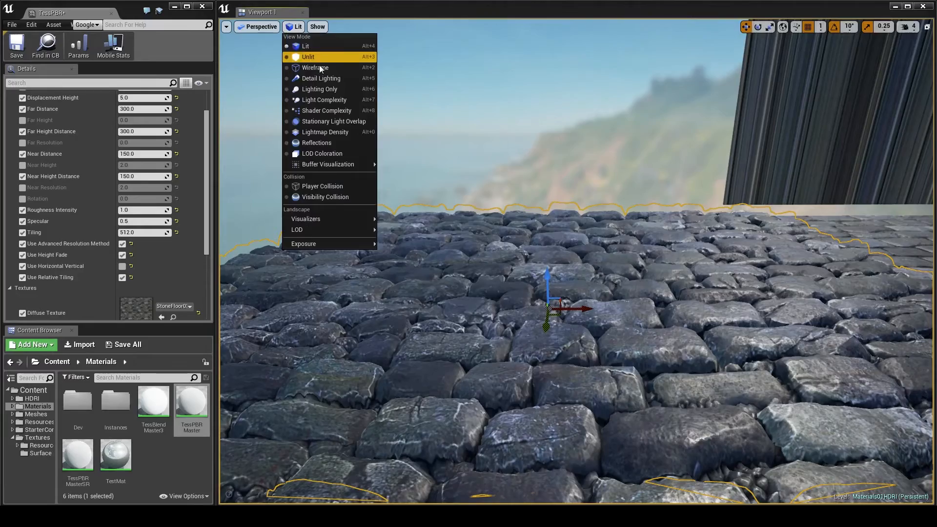
pyautogui.click(317, 65)
pyautogui.moveTo(465, 139); pyautogui.dragTo(520, 159, button='right')
pyautogui.moveTo(483, 214); pyautogui.dragTo(502, 183, button='right')
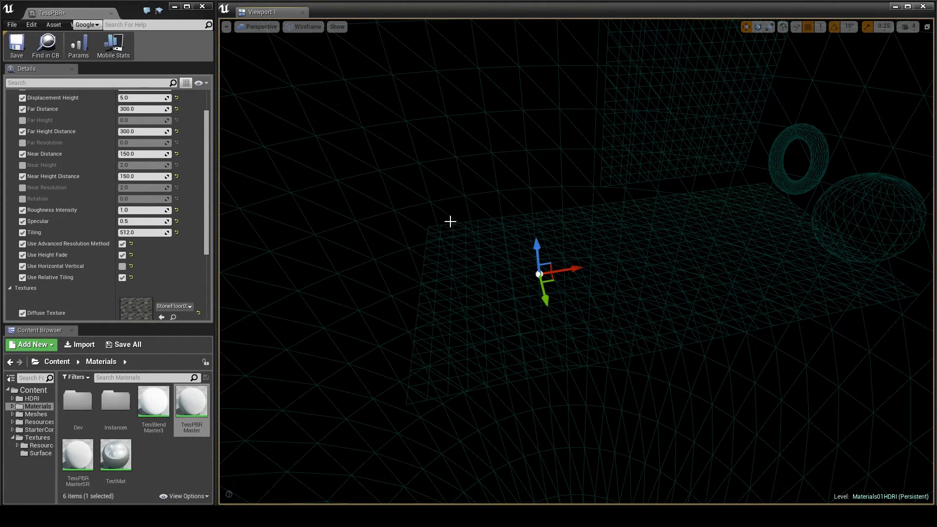
pyautogui.moveTo(537, 235); pyautogui.dragTo(549, 221, button='right')
pyautogui.click(303, 29)
pyautogui.click(309, 45)
# Examine the floor, wall, ring and sphere together from an elevated viewpoint
pyautogui.moveTo(439, 146); pyautogui.dragTo(516, 157, button='right')
pyautogui.press('s')
pyautogui.press('w')
pyautogui.press('e')
pyautogui.press('s')
pyautogui.press('w')
pyautogui.press('s')
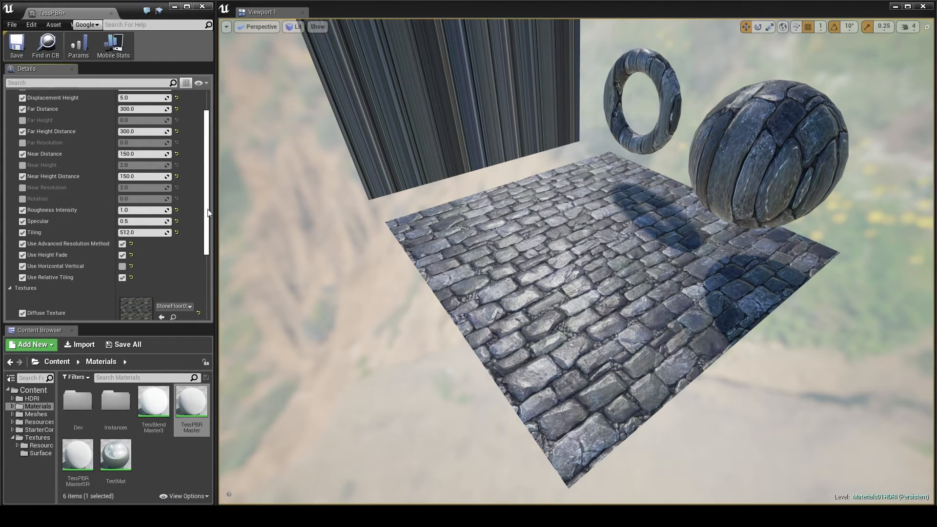
# Enable the Rotation parameter in the TessPBR instance and try rotating the stone texture
pyautogui.moveTo(207, 209); pyautogui.dragTo(205, 191)
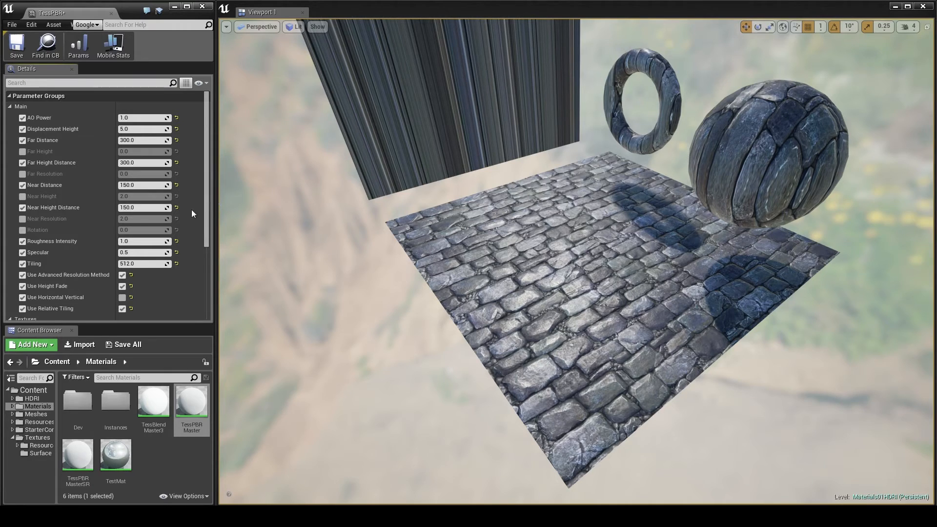
pyautogui.click(22, 229)
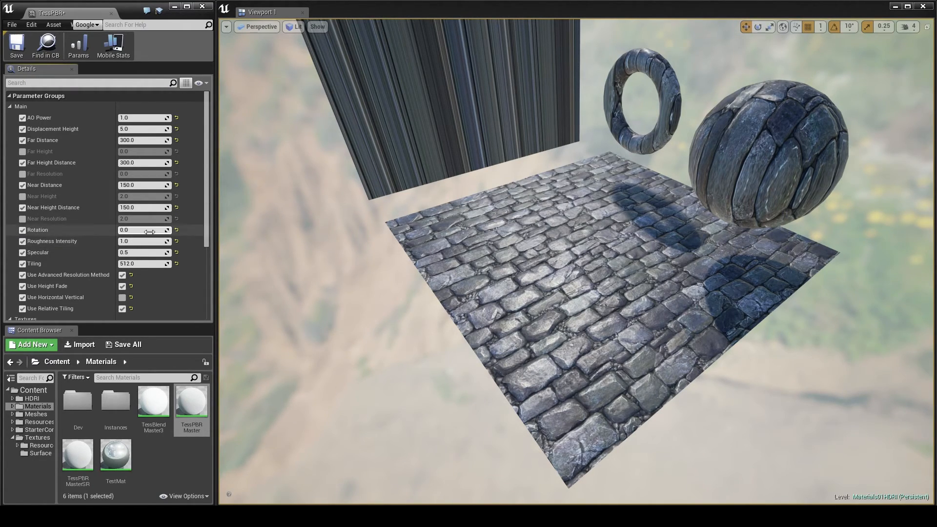
pyautogui.moveTo(152, 232)
pyautogui.mouseDown()
pyautogui.moveTo(194, 232)
pyautogui.moveTo(139, 232)
pyautogui.mouseUp()
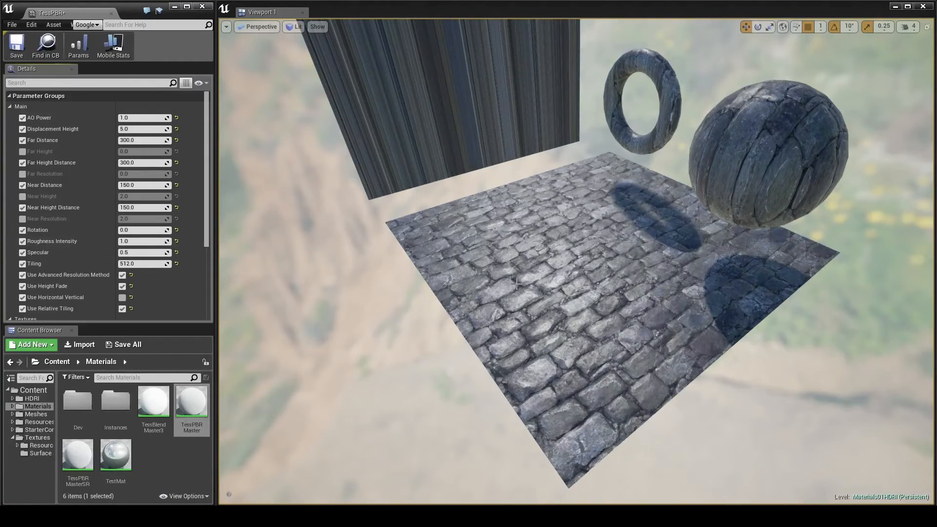
pyautogui.moveTo(511, 283); pyautogui.dragTo(511, 283, button='right')
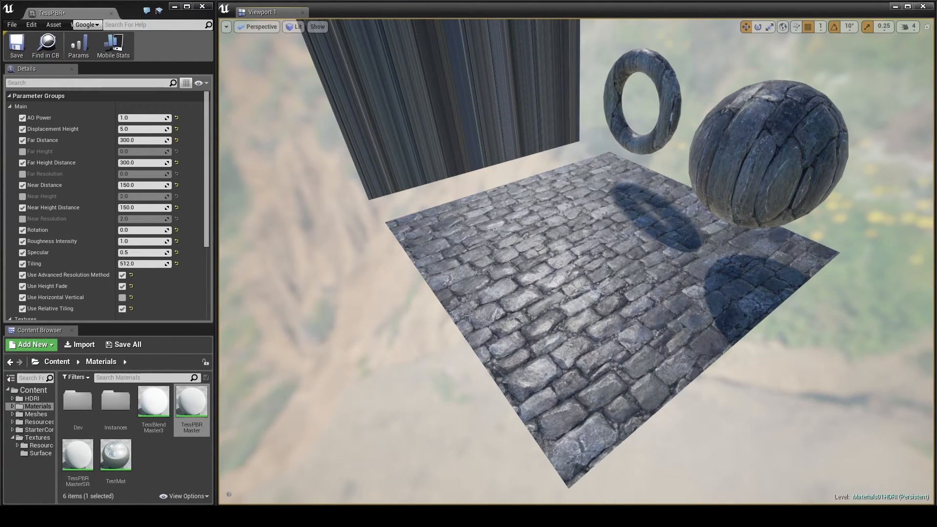
# Undo the recent changes back to the Rotation override and the duplicated floor plane, and view both planes
pyautogui.hotkey('ctrl', 'z')
pyautogui.moveTo(504, 318); pyautogui.dragTo(338, 407, button='right')
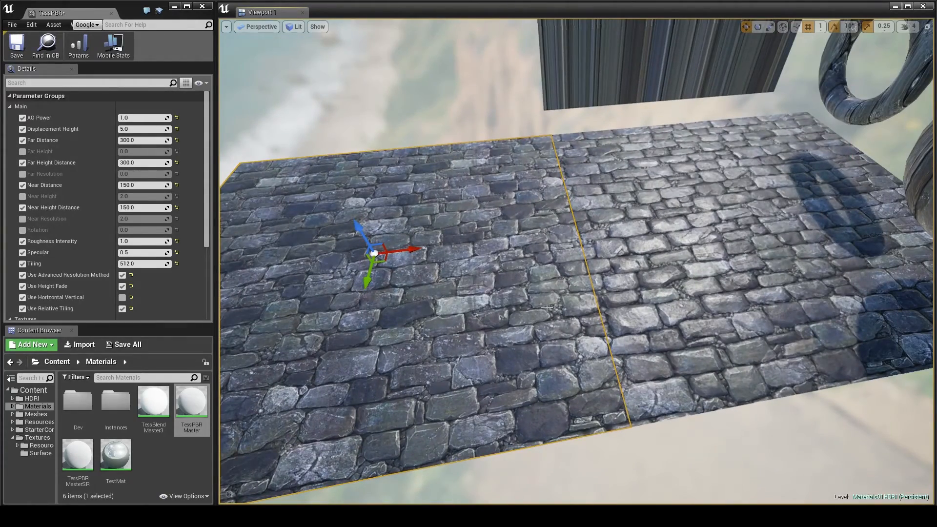
pyautogui.moveTo(458, 309); pyautogui.dragTo(508, 310, button='right')
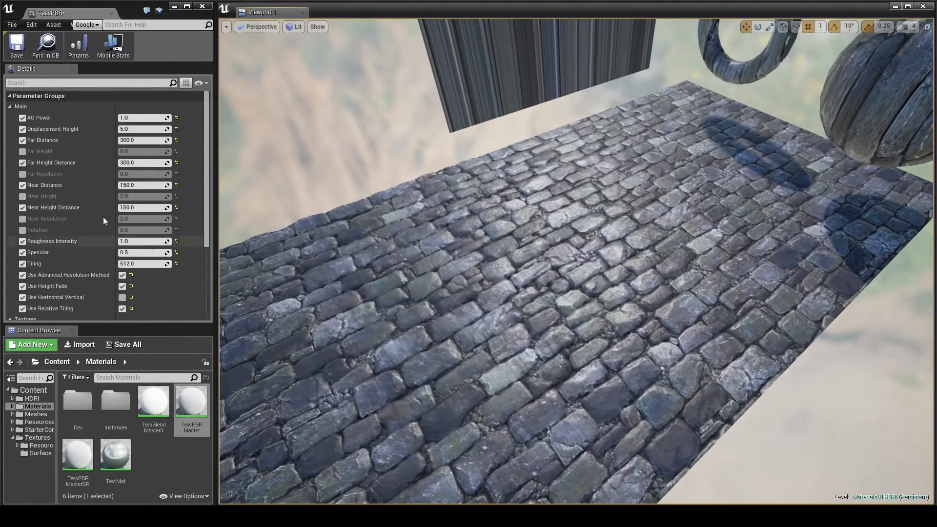
# Enable Rotation in the TessPBR instance and try values of 0.275229 and -0.165138, viewing the stones up close
pyautogui.click(22, 230)
pyautogui.moveTo(141, 230); pyautogui.dragTo(164, 230)
pyautogui.moveTo(537, 312); pyautogui.dragTo(517, 249, button='right')
pyautogui.press('w')
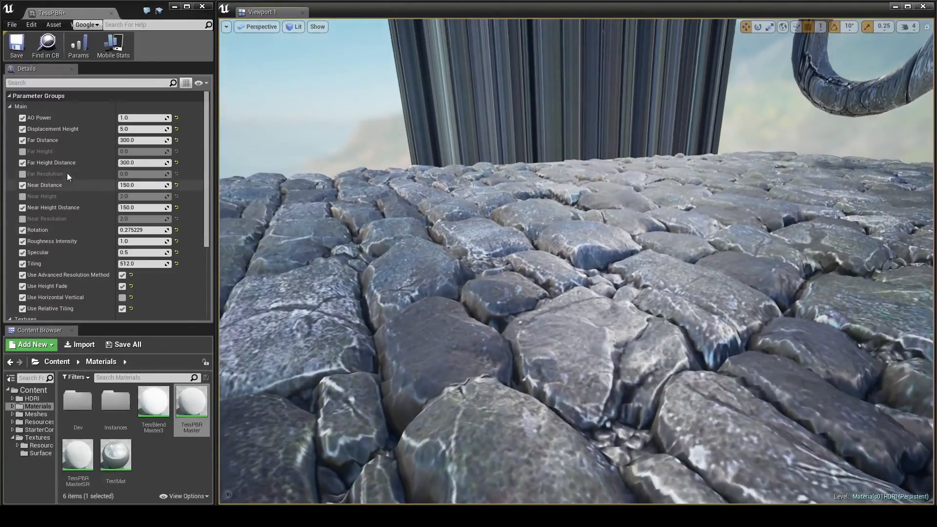
pyautogui.moveTo(142, 229)
pyautogui.mouseDown()
pyautogui.moveTo(161, 229)
pyautogui.moveTo(136, 231)
pyautogui.mouseUp()
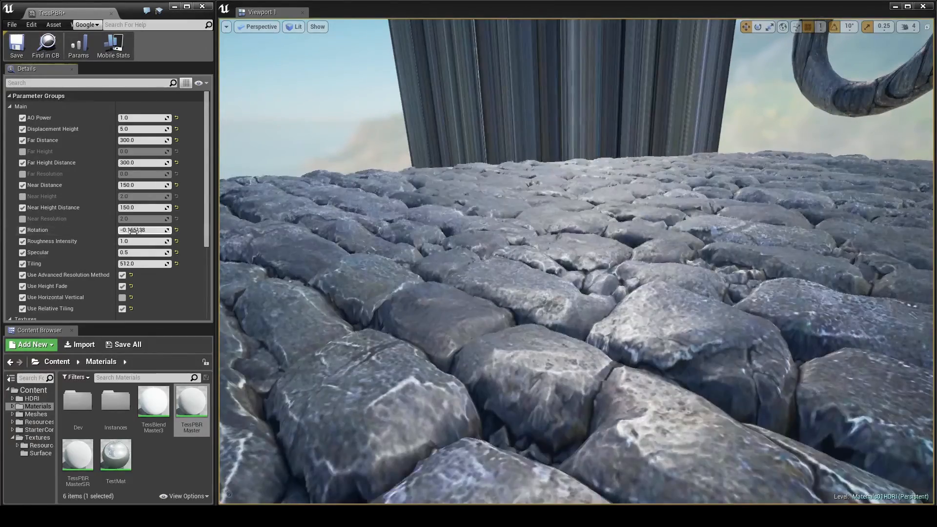
pyautogui.moveTo(576, 262); pyautogui.dragTo(669, 295, button='right')
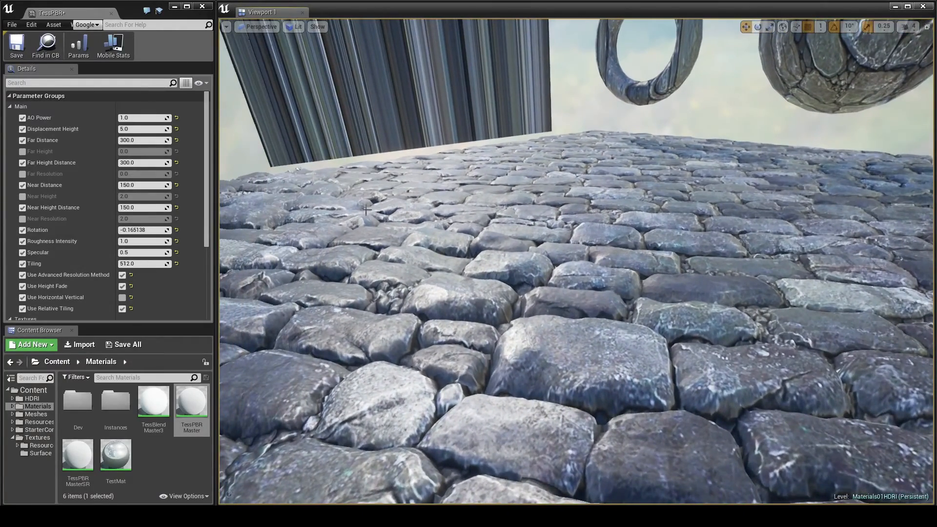
# Try Rotation values of 0, 0.125, 0.25 and 0.5 in turn to compare the stone orientation
pyautogui.click(150, 228)
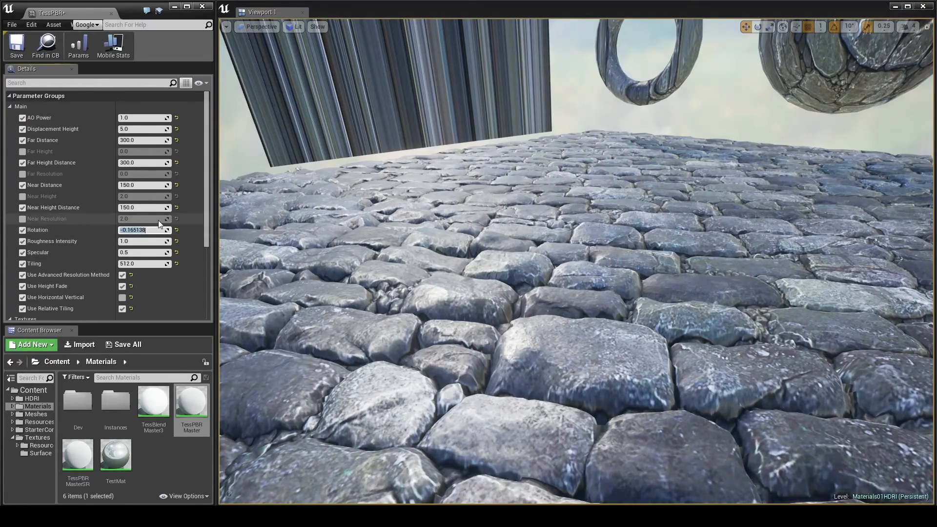
pyautogui.write('0')
pyautogui.press('Return')
pyautogui.write('0.125')
pyautogui.press('Return')
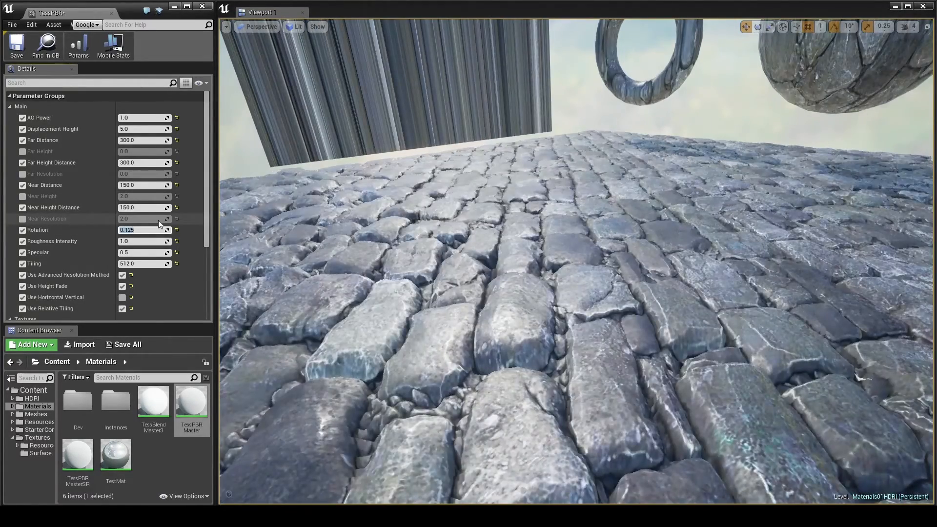
pyautogui.write('0.25')
pyautogui.press('Return')
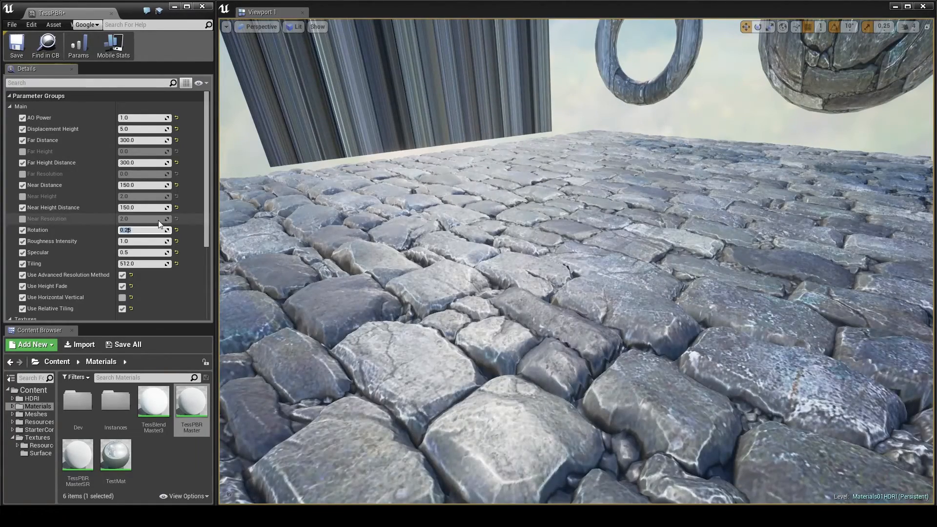
pyautogui.write('0.5')
pyautogui.press('Return')
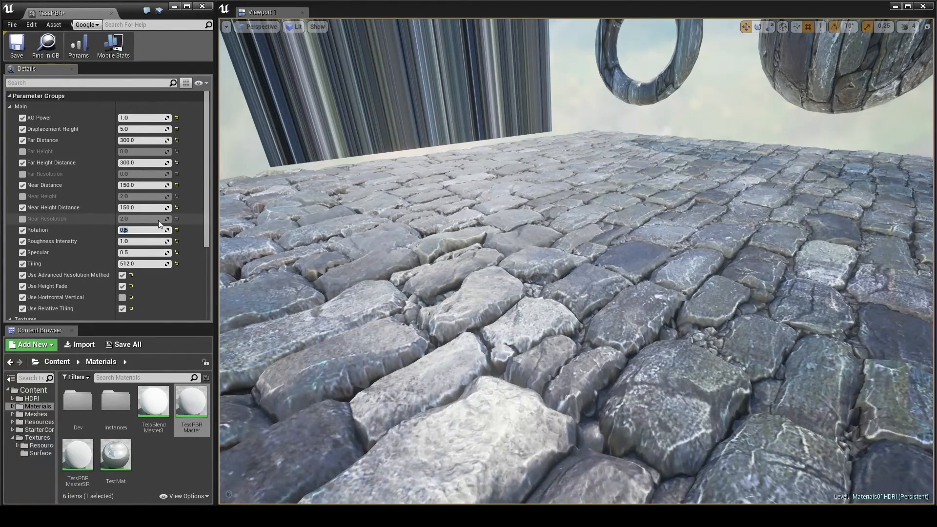
# Set Rotation to 0 and examine the floor, wall, ring and sphere from farther back
pyautogui.write('0')
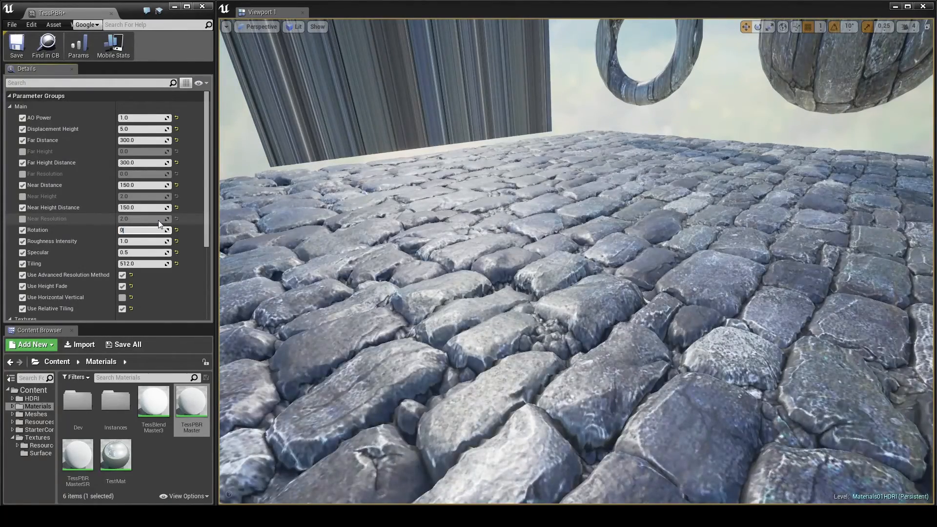
pyautogui.press('Return')
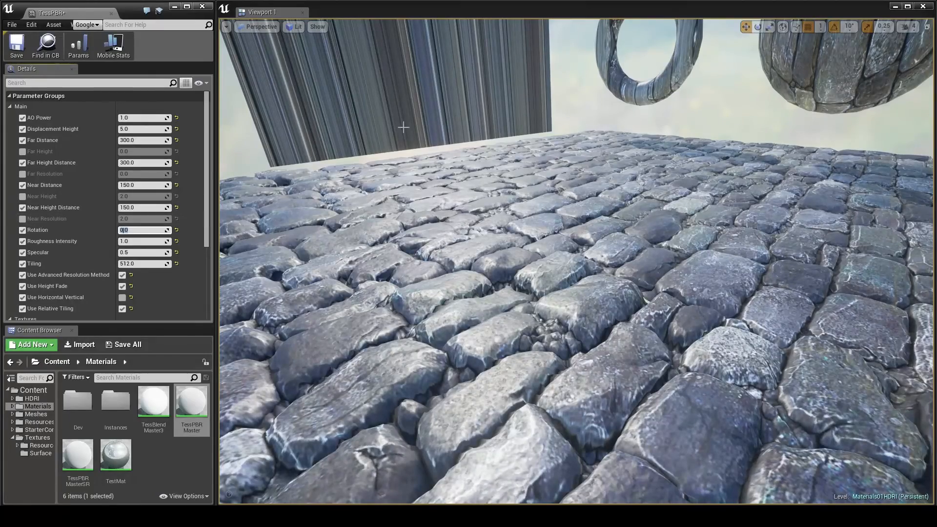
pyautogui.moveTo(470, 266)
pyautogui.mouseDown(button='right')
pyautogui.moveTo(470, 288)
pyautogui.moveTo(459, 273)
pyautogui.moveTo(351, 293)
pyautogui.moveTo(463, 273)
pyautogui.moveTo(546, 273)
pyautogui.moveTo(546, 352)
pyautogui.moveTo(449, 346)
pyautogui.moveTo(483, 322)
pyautogui.moveTo(467, 265)
pyautogui.mouseUp(button='right')
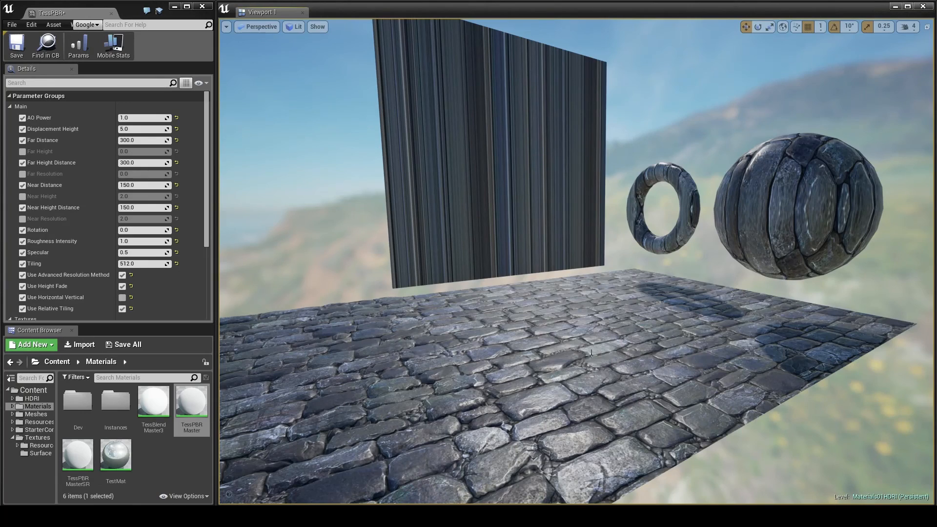
pyautogui.moveTo(574, 364); pyautogui.dragTo(552, 362, button='right')
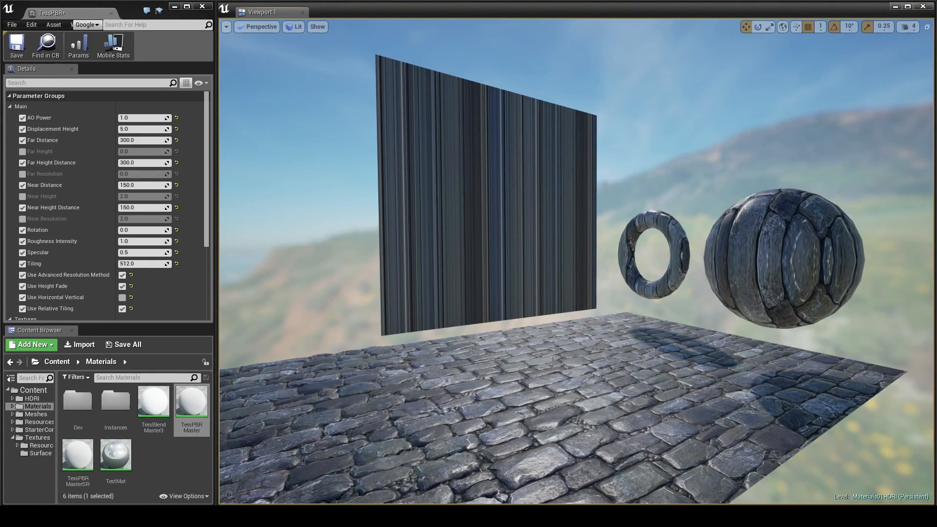